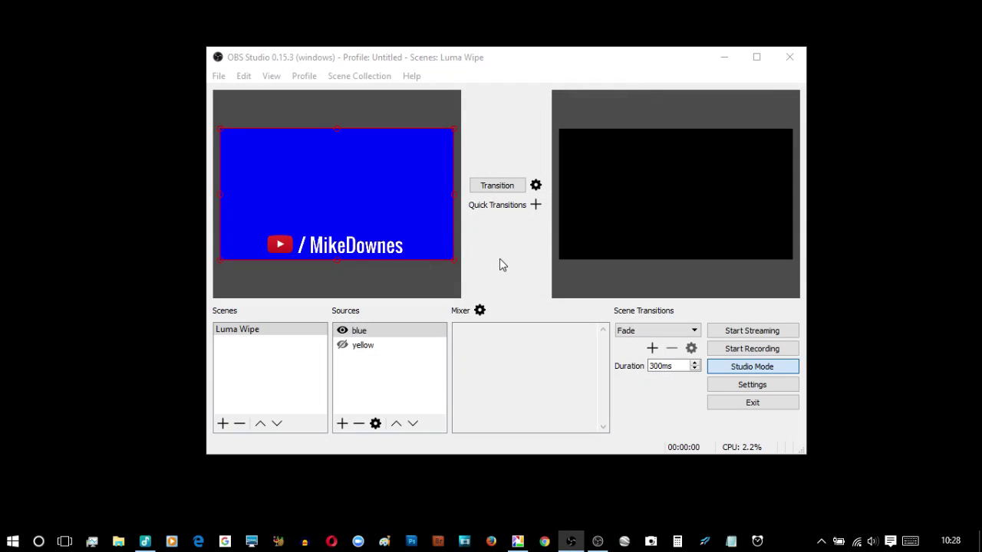
Turn on the yellow slide source and re-enable the blue slide so blue shows on top.
click(470, 60)
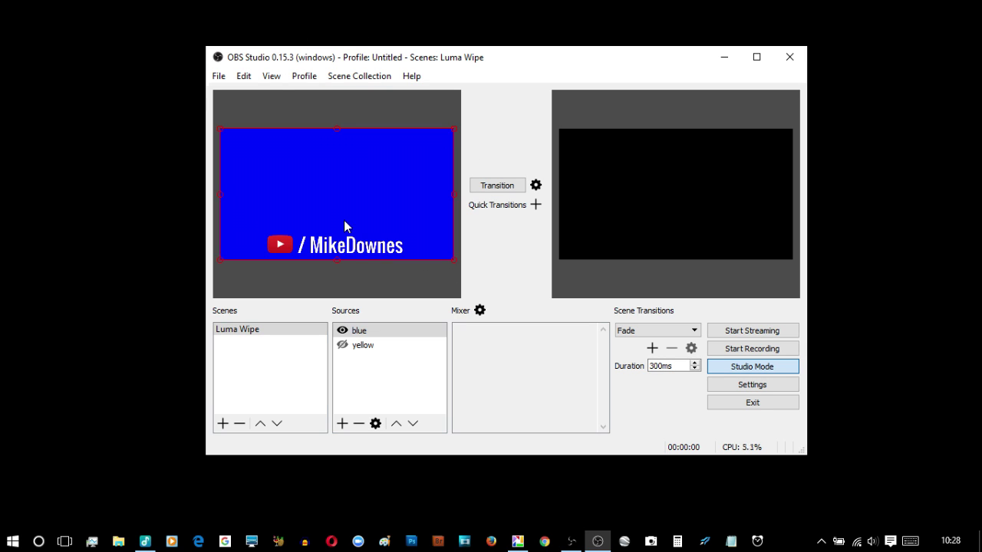
click(338, 332)
click(343, 331)
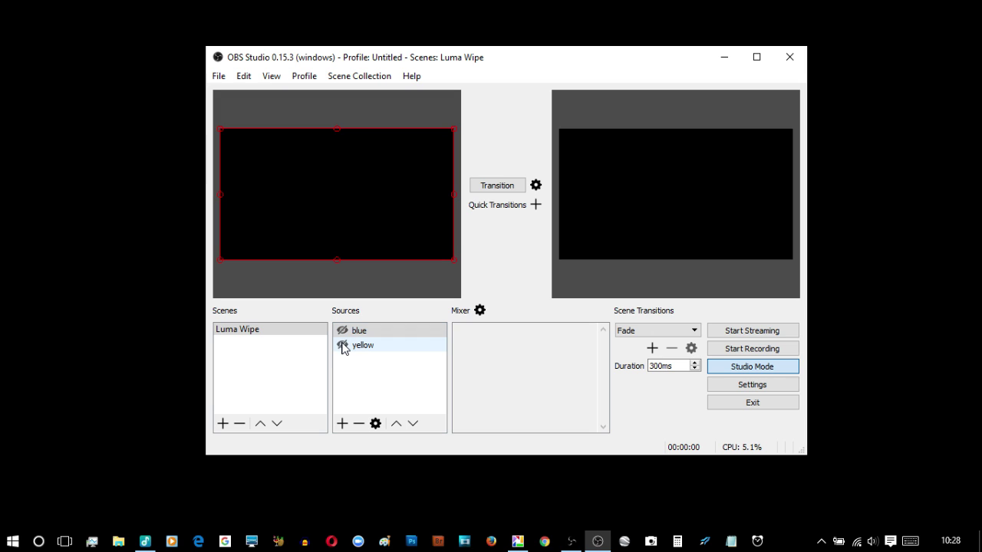
click(342, 345)
click(342, 331)
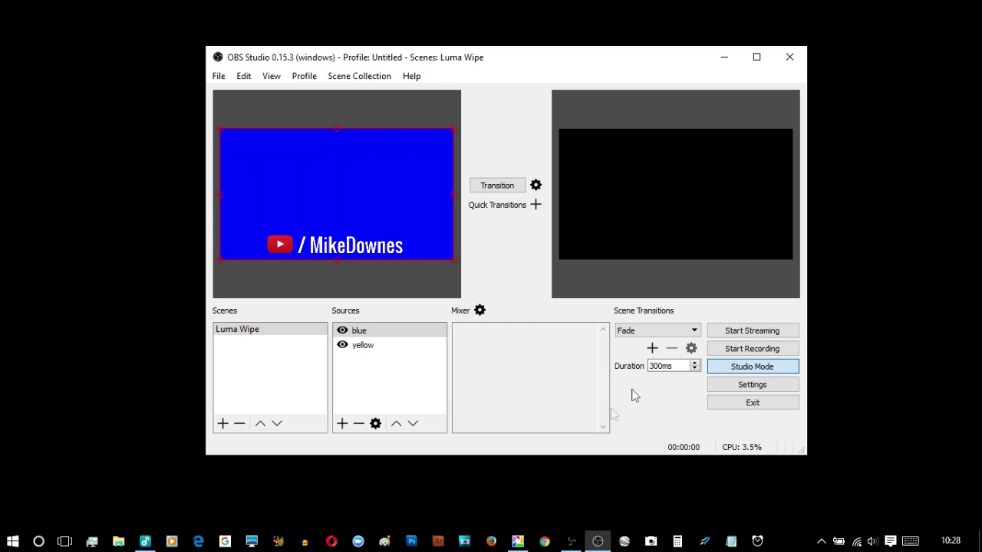
Add a Luma Wipe scene transition, keeping its default name, as the current transition.
click(652, 349)
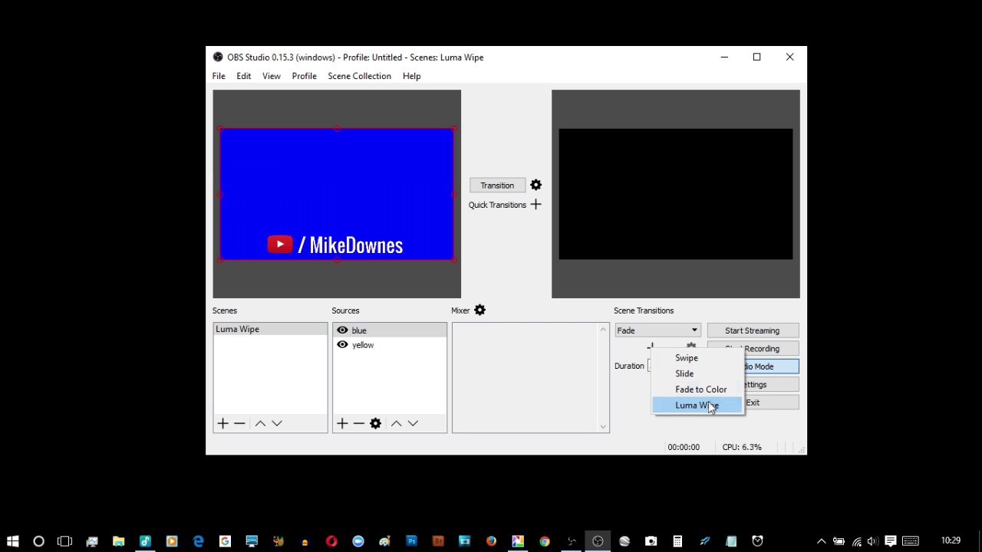
click(708, 404)
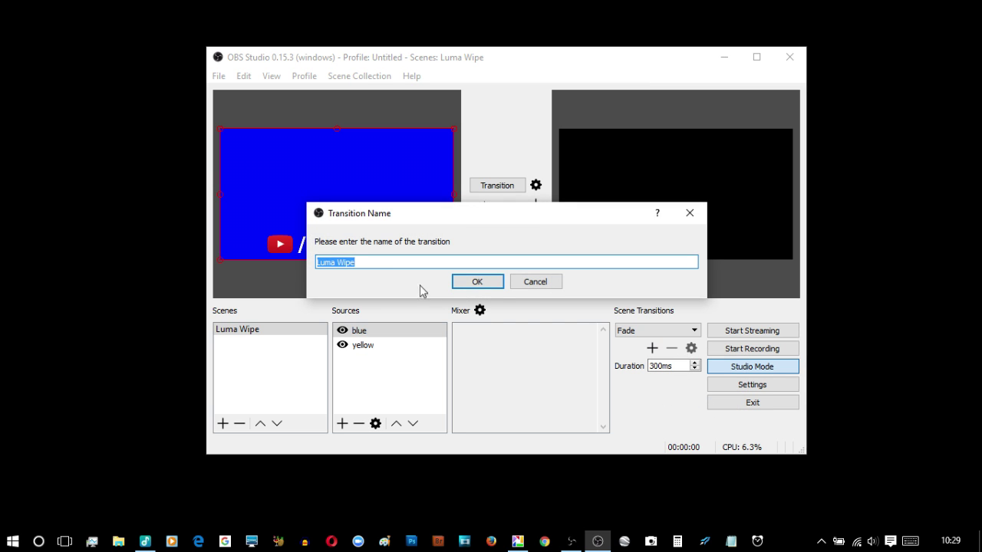
click(478, 282)
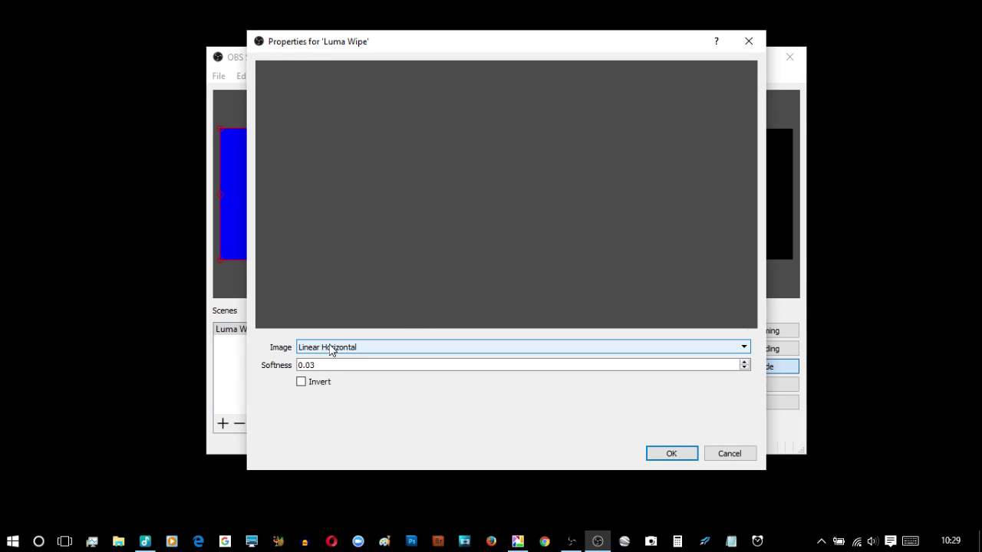
click(742, 348)
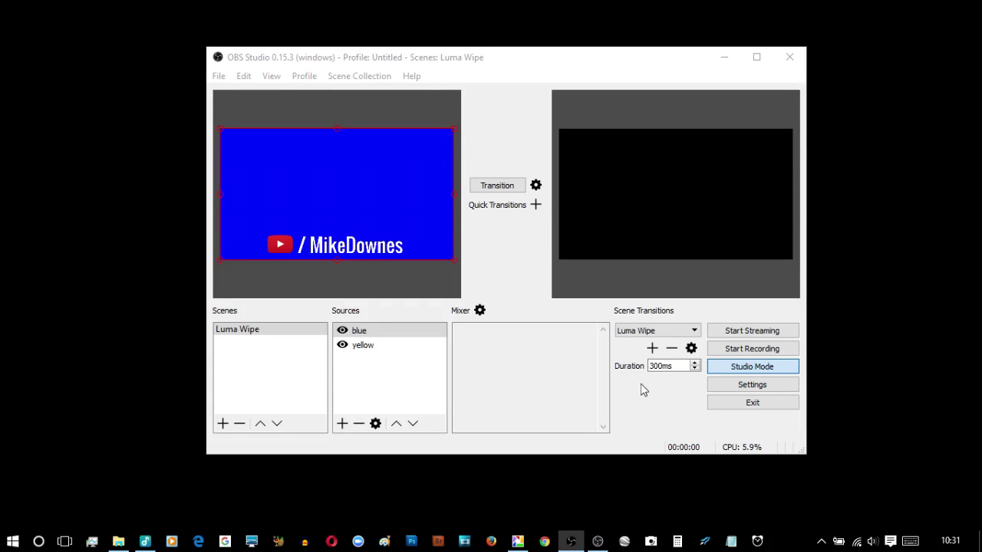
Set the Luma Wipe image to Barndoor Bottom Left in its properties.
click(690, 349)
click(718, 378)
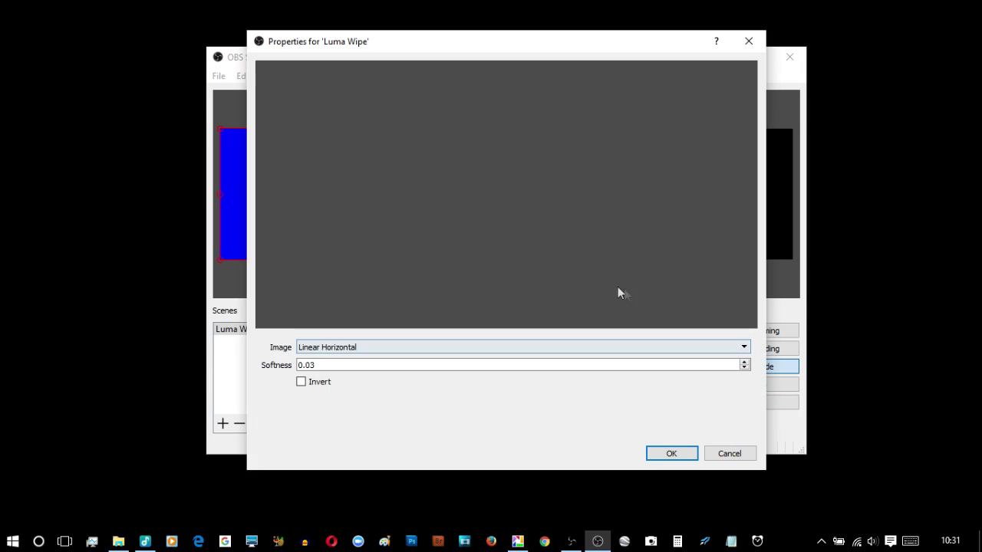
click(353, 349)
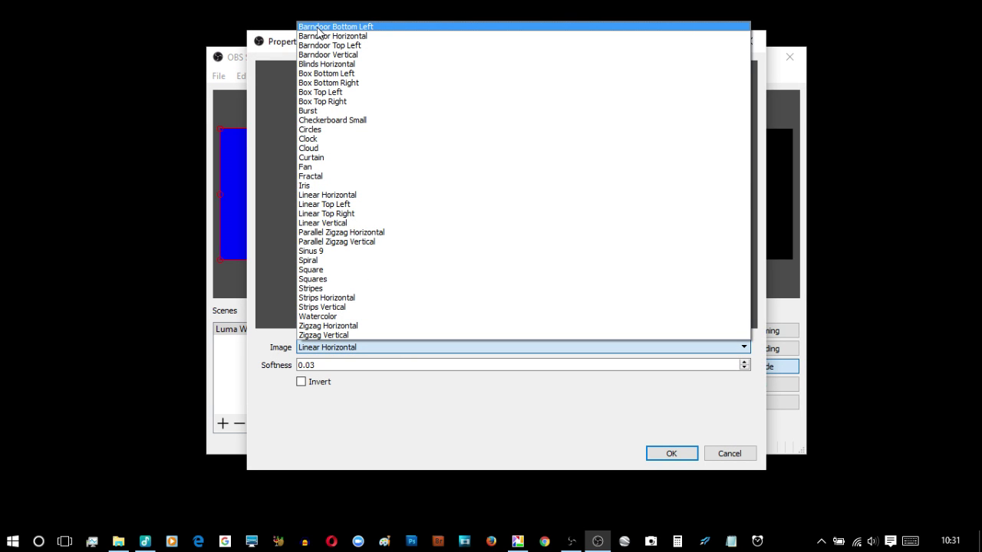
click(319, 28)
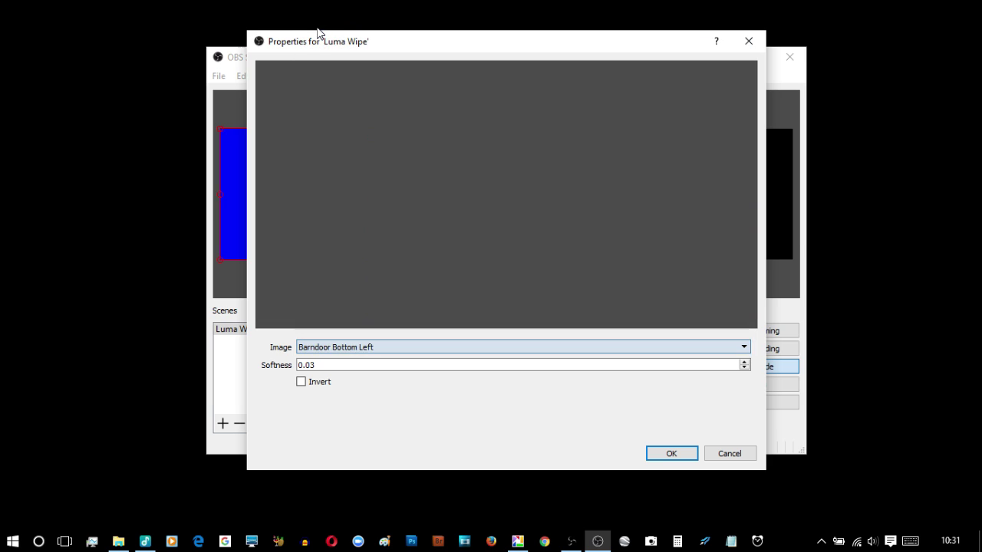
click(671, 454)
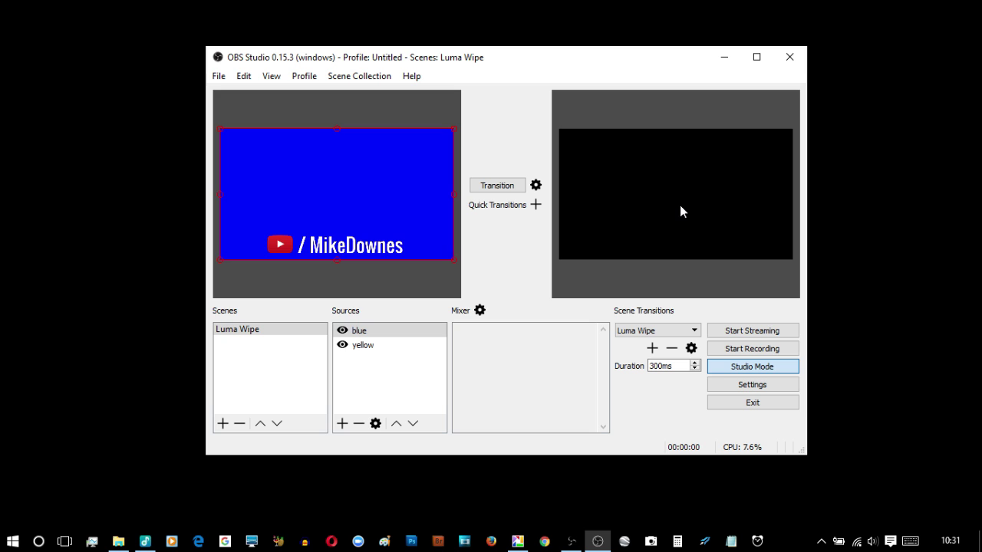
Hide the blue slide and wipe the program output from blue to yellow.
click(484, 189)
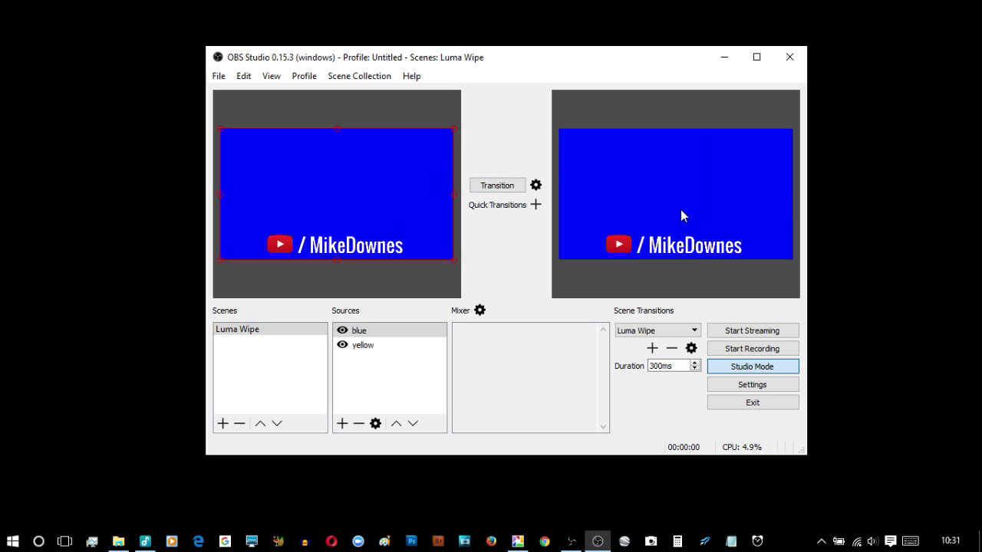
click(342, 330)
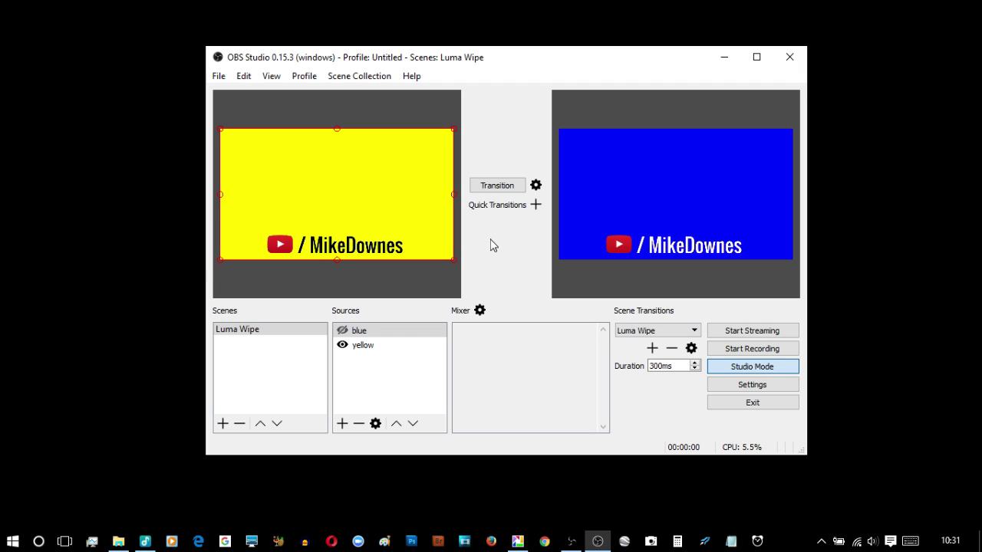
click(491, 189)
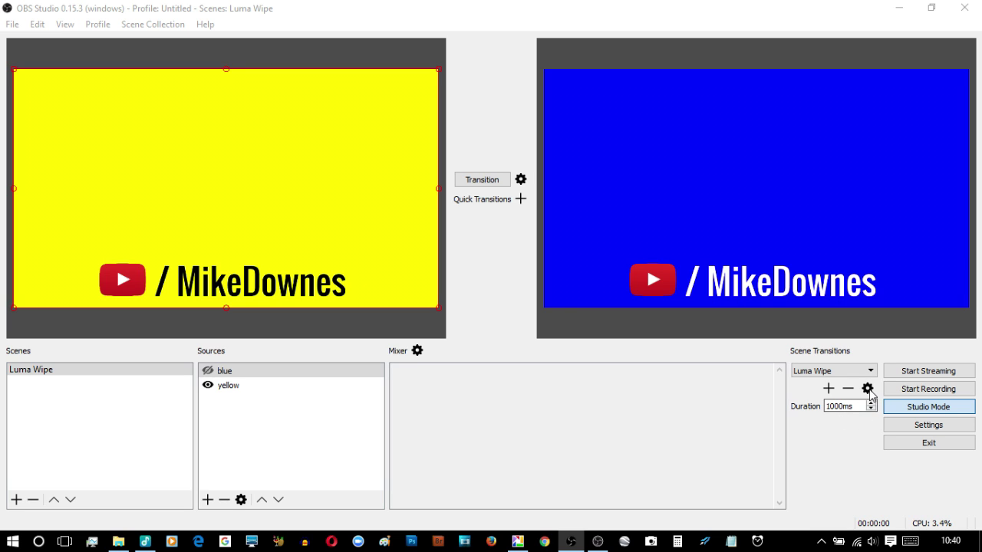
click(483, 182)
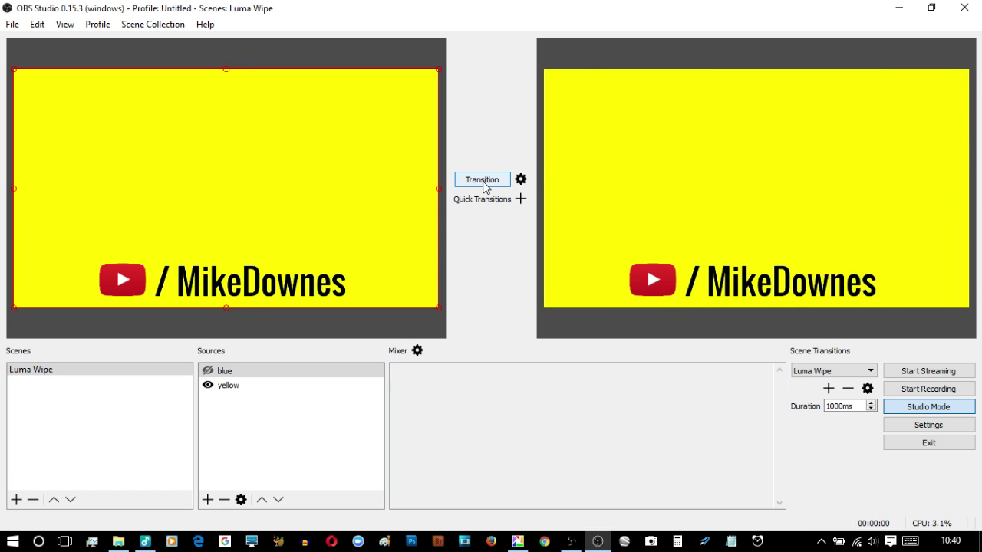
Set the Luma Wipe softness to 0 and wipe the program output to blue.
click(870, 392)
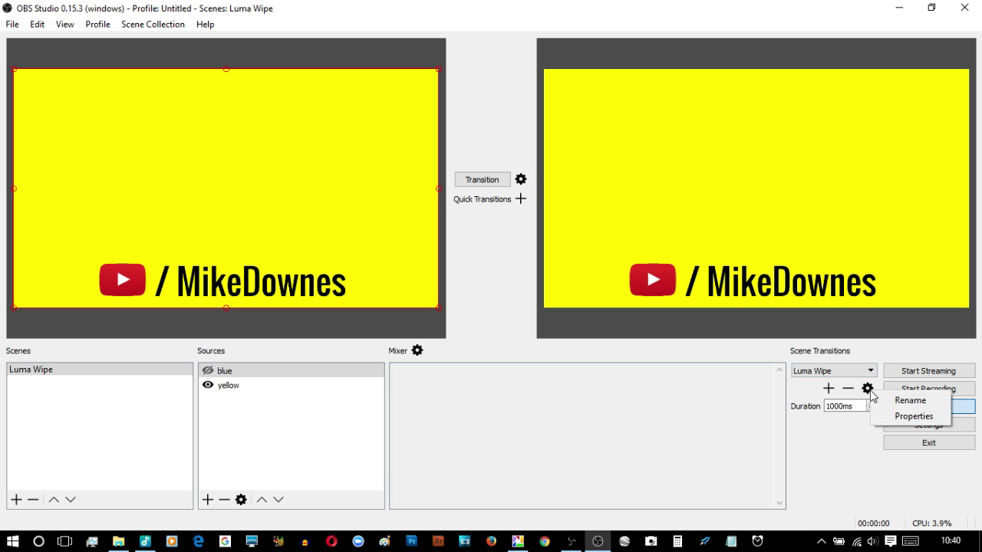
click(912, 414)
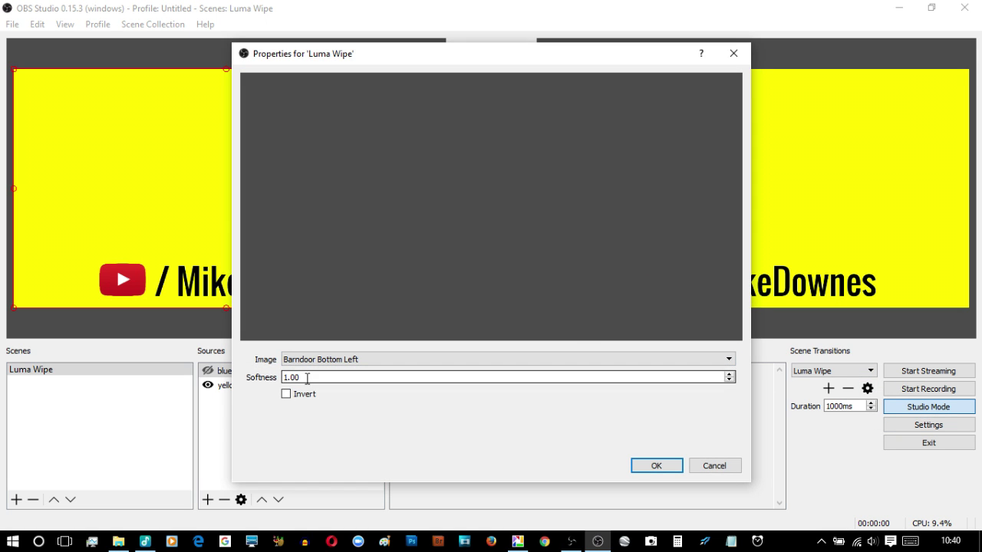
drag(308, 377, 281, 378)
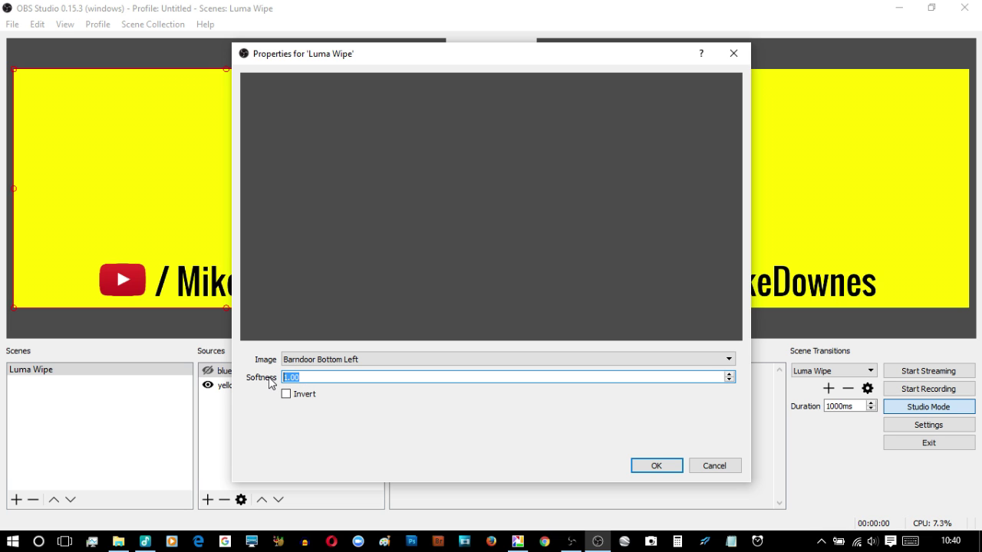
click(647, 470)
click(207, 371)
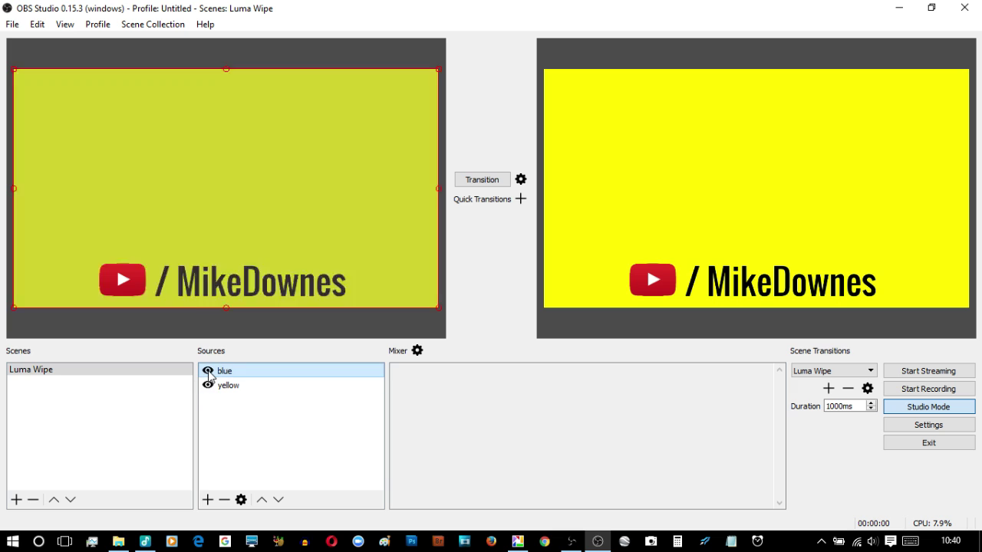
click(467, 183)
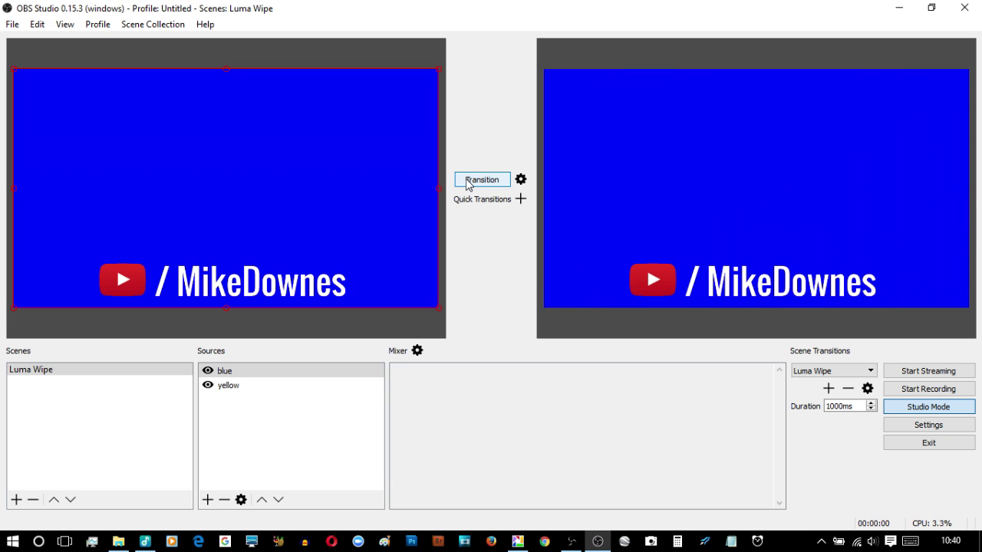
Restore softness 1.00 and wipe the program output from blue to yellow.
click(207, 371)
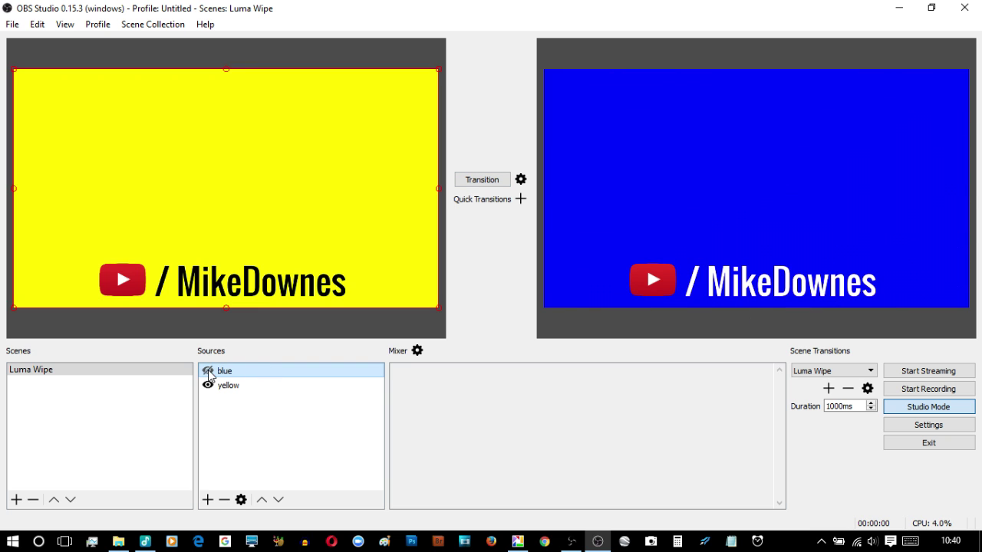
click(868, 388)
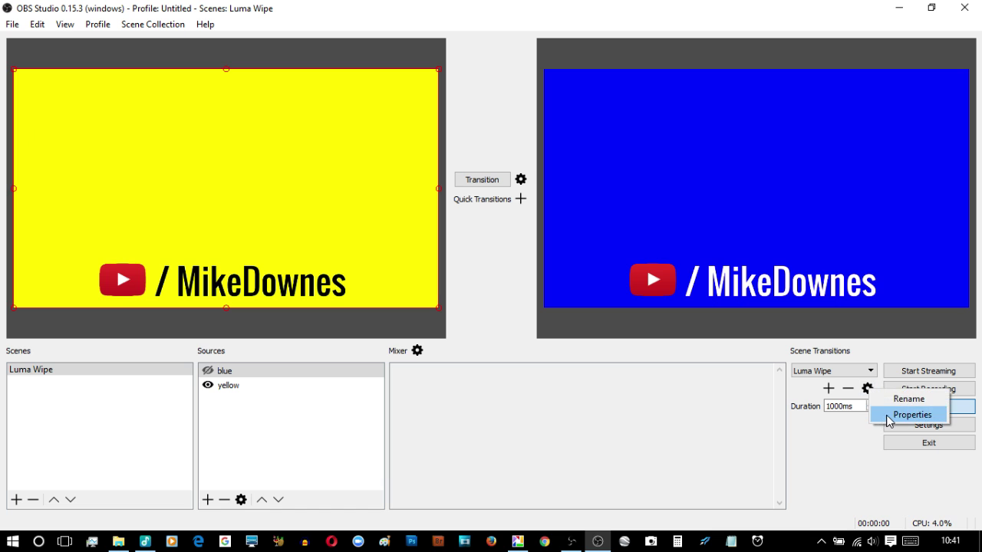
click(887, 416)
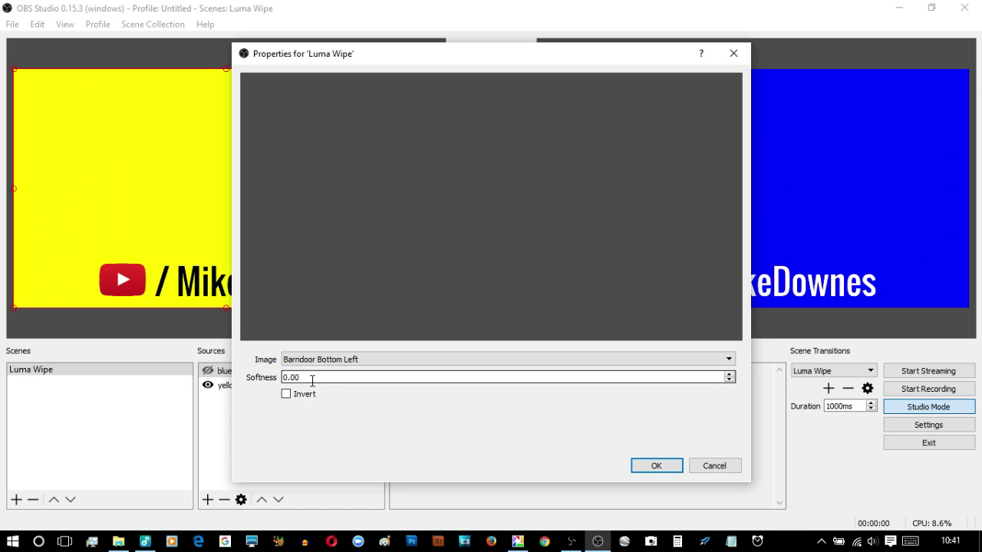
drag(312, 380, 246, 375)
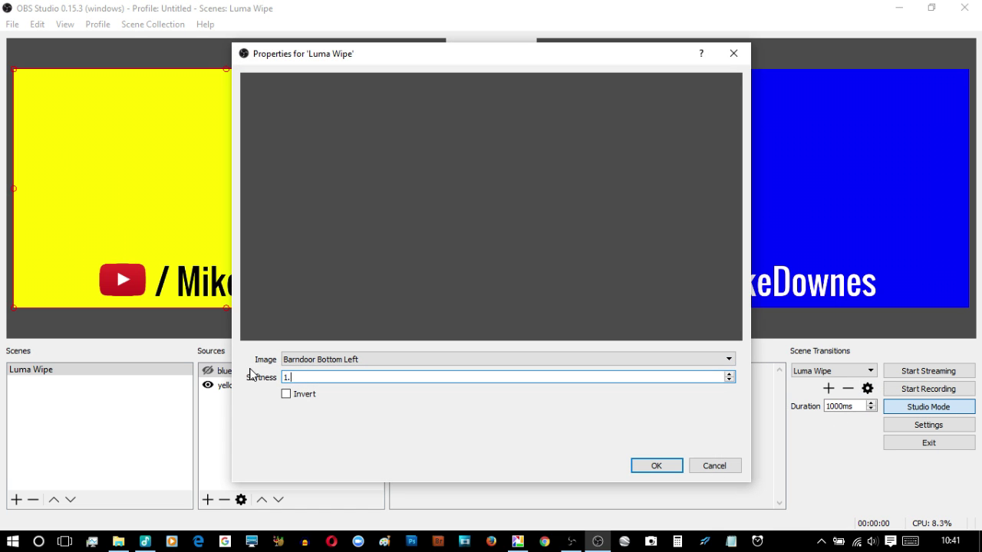
text(1.00)
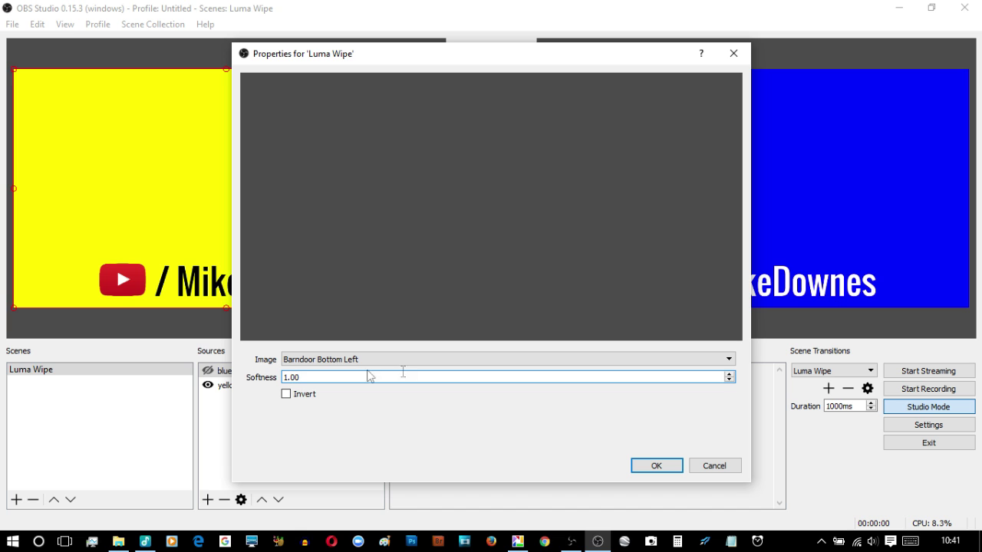
click(654, 466)
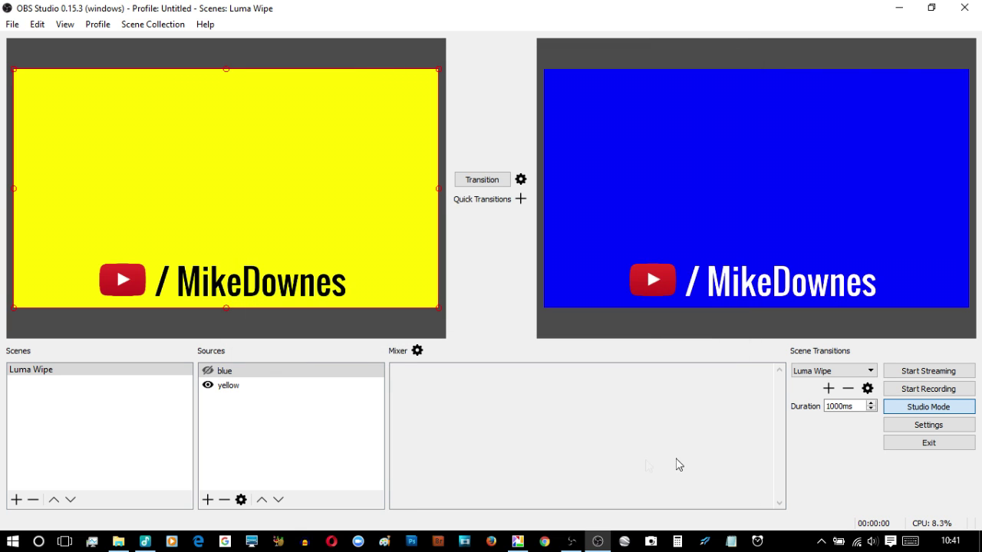
click(482, 180)
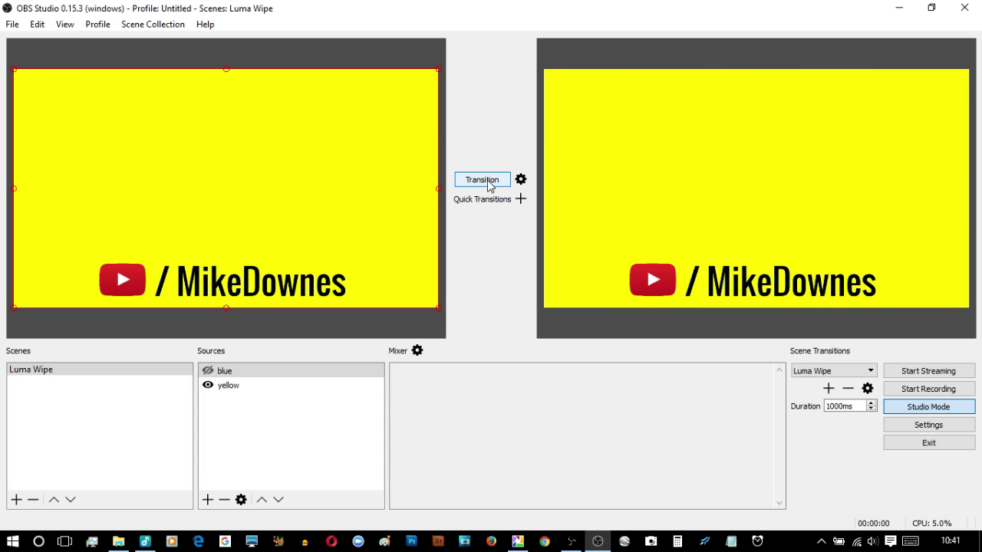
click(489, 185)
Confirm the Luma Wipe at softness 0.50 and wipe the program output to blue.
click(867, 388)
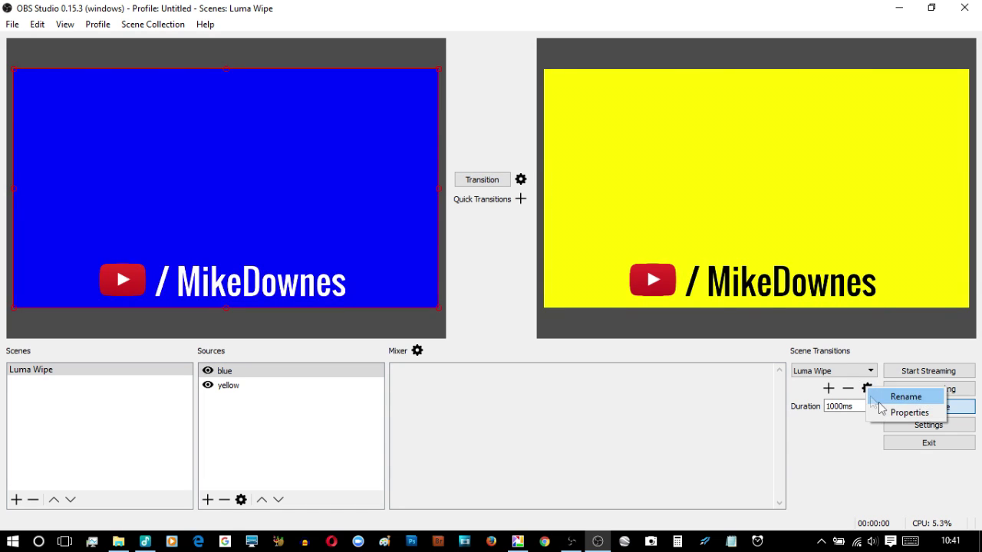
click(899, 412)
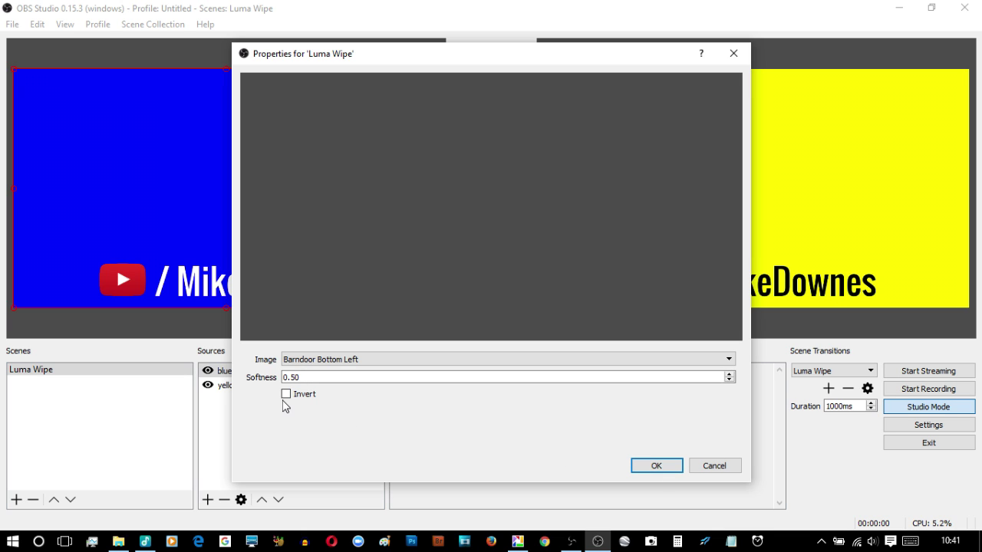
click(649, 470)
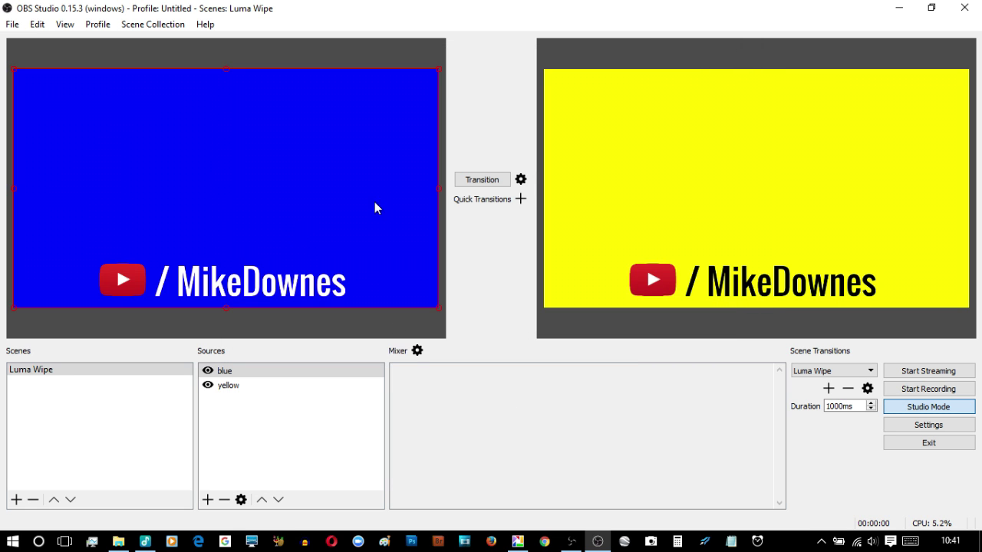
click(486, 183)
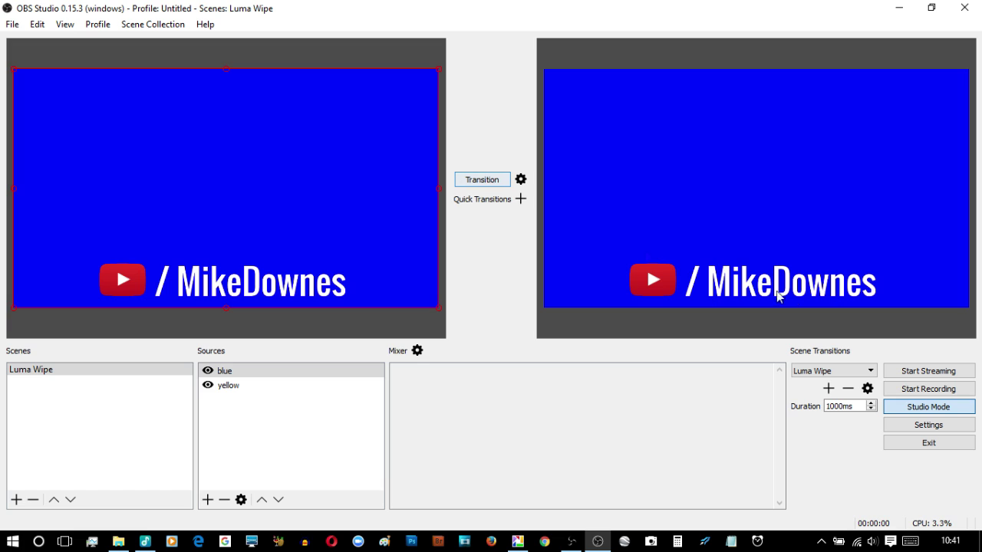
Hide the blue slide and run the Barndoor Bottom Left wipe from blue to yellow.
click(237, 371)
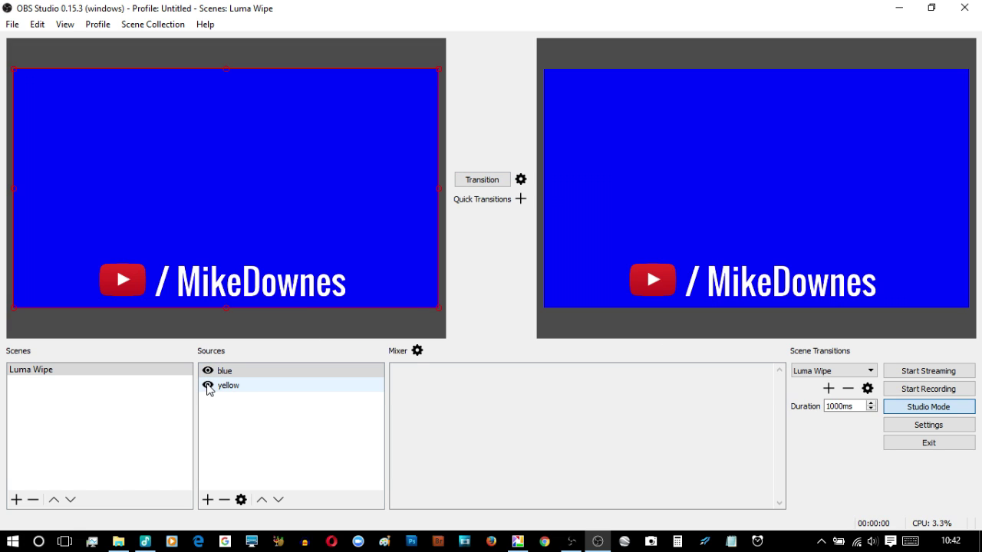
click(207, 370)
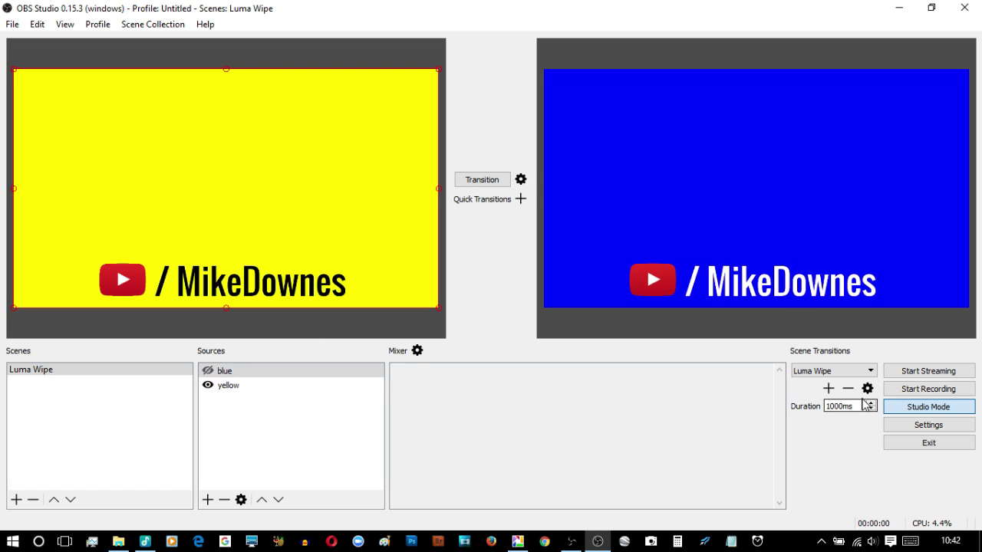
click(868, 389)
click(911, 415)
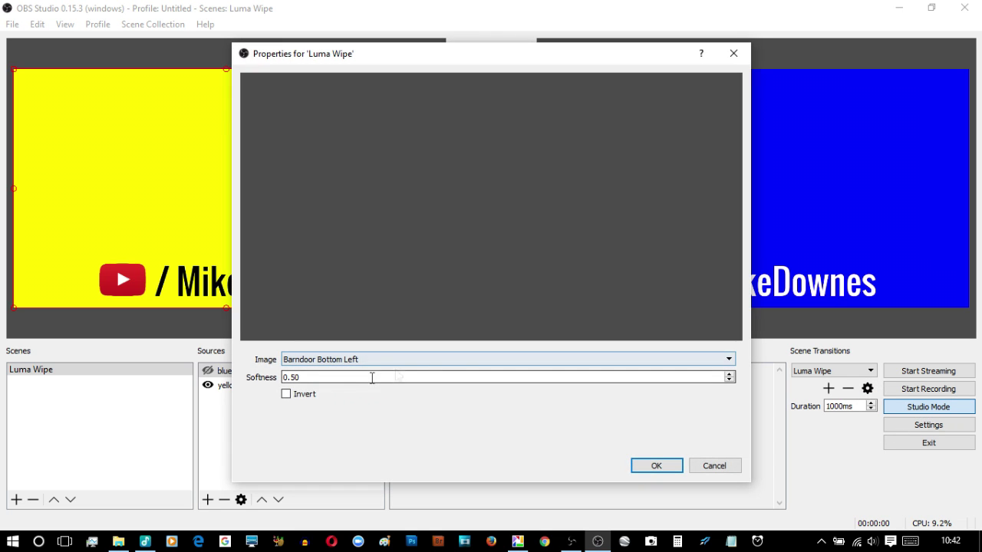
click(653, 467)
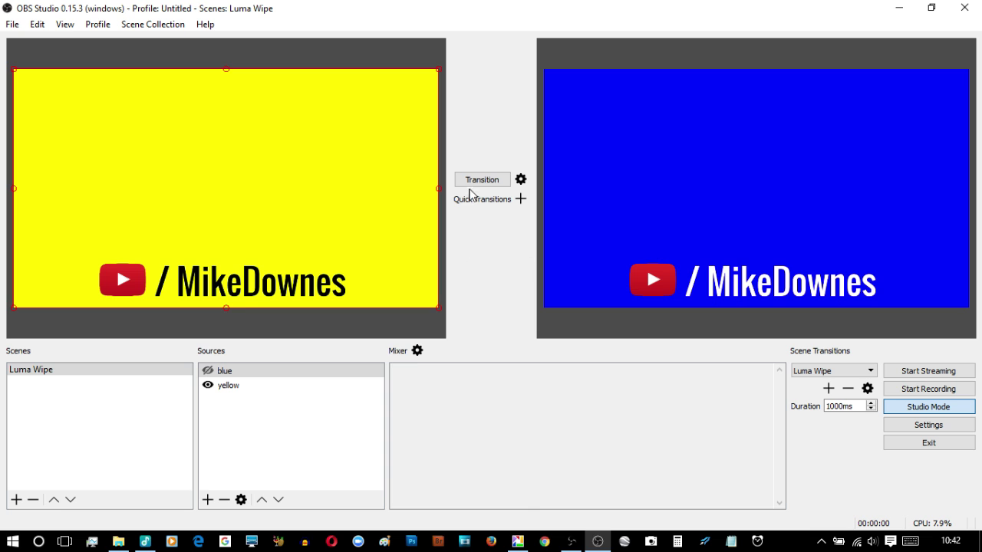
click(476, 182)
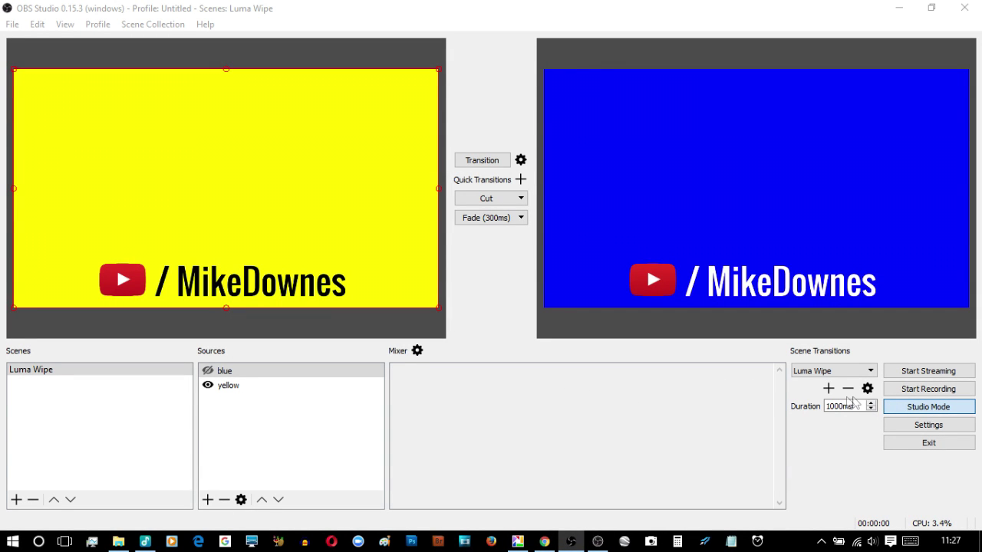
Keep the Barndoor Bottom Left image and play the wipe to yellow.
click(868, 389)
click(912, 414)
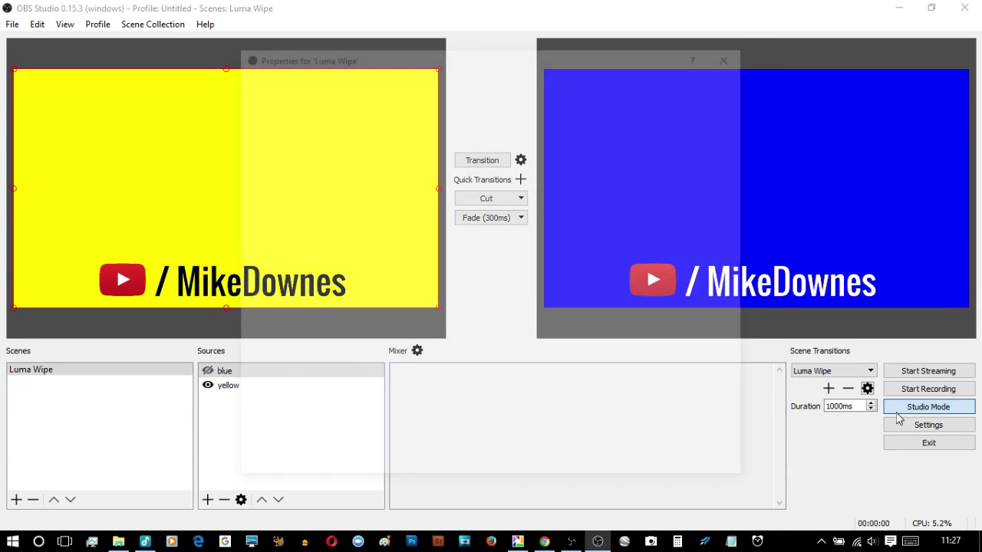
click(392, 361)
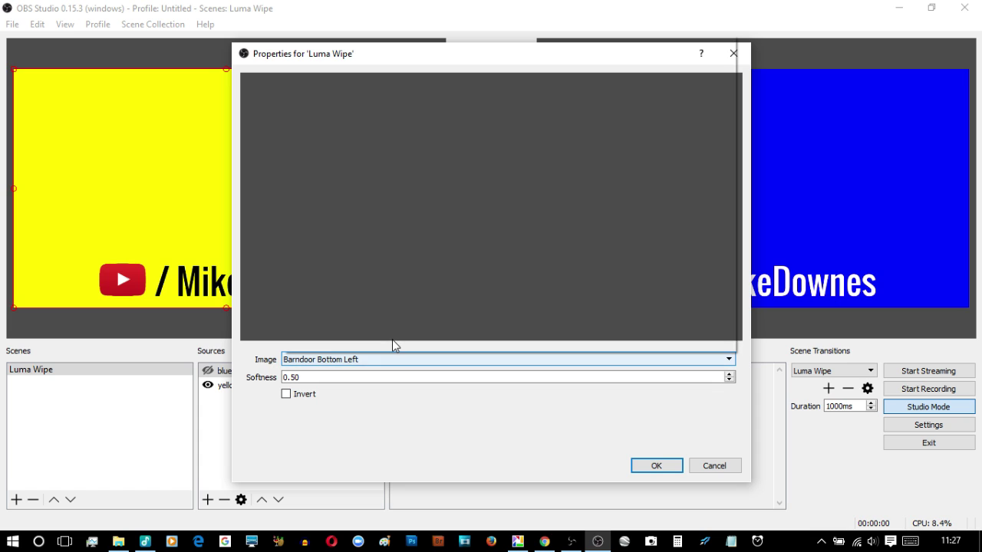
click(316, 40)
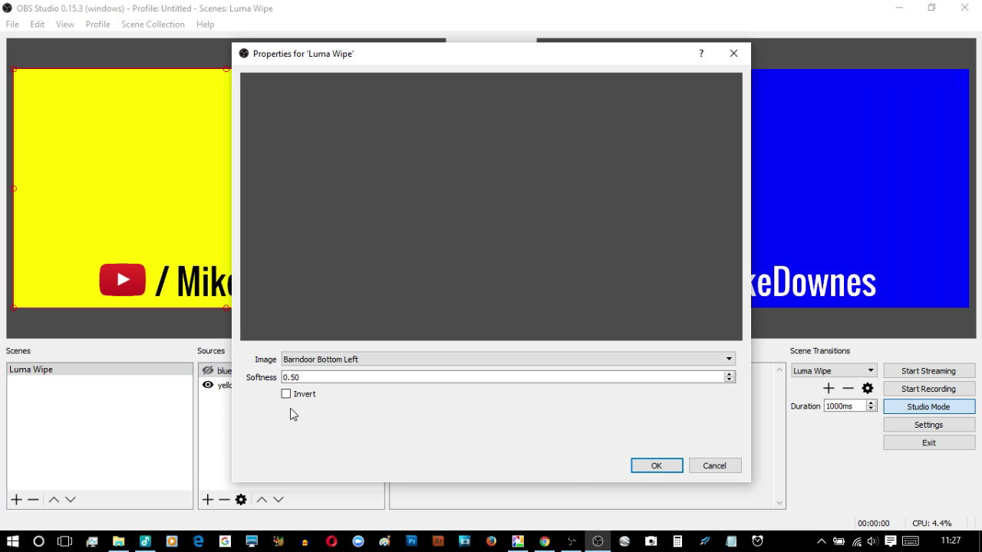
click(642, 470)
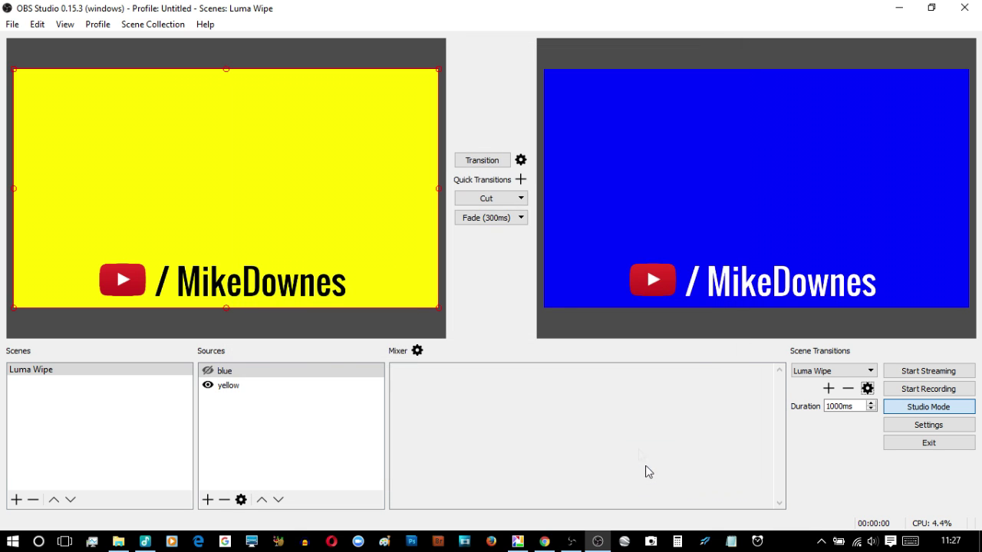
click(474, 166)
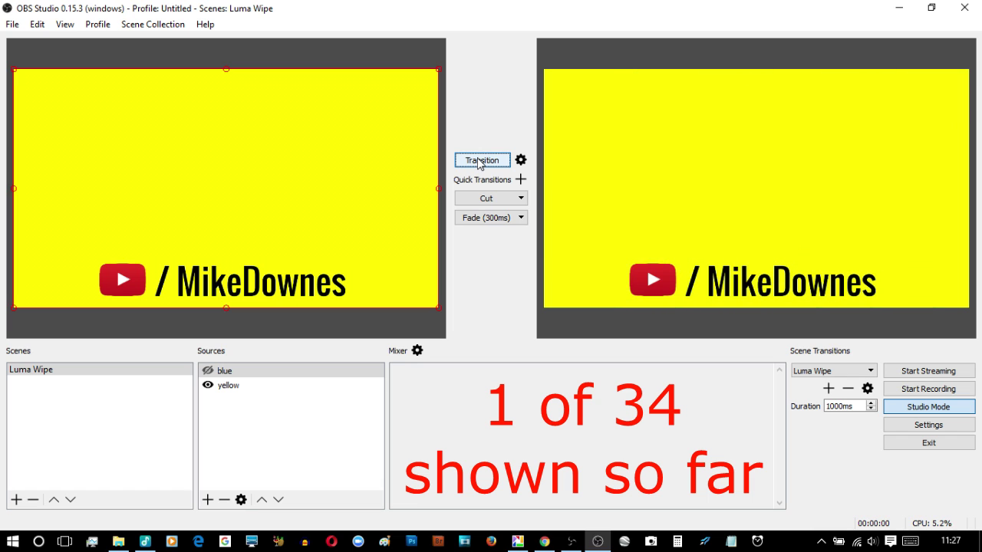
Switch the wipe image to Barndoor Horizontal and play it from yellow to blue.
click(868, 388)
click(874, 413)
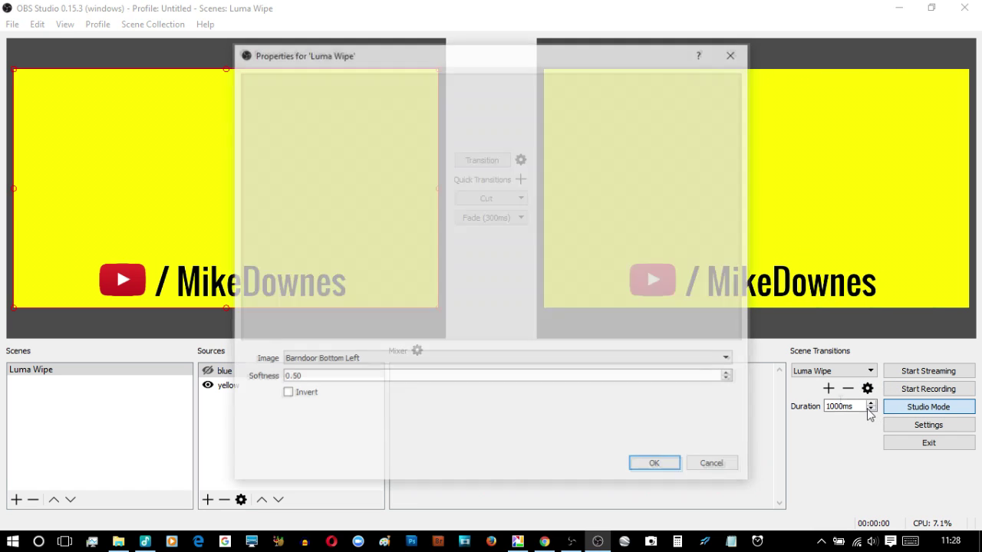
click(382, 365)
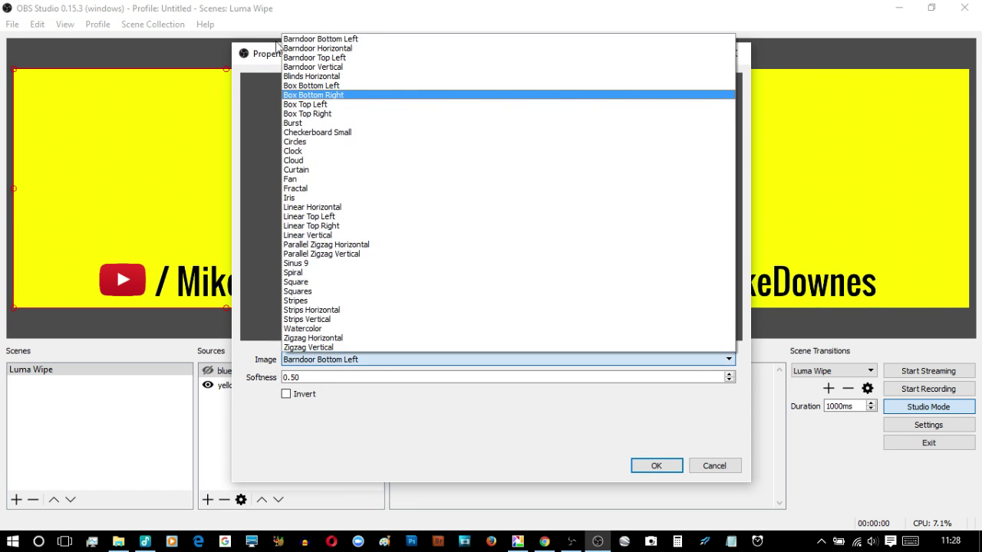
click(311, 48)
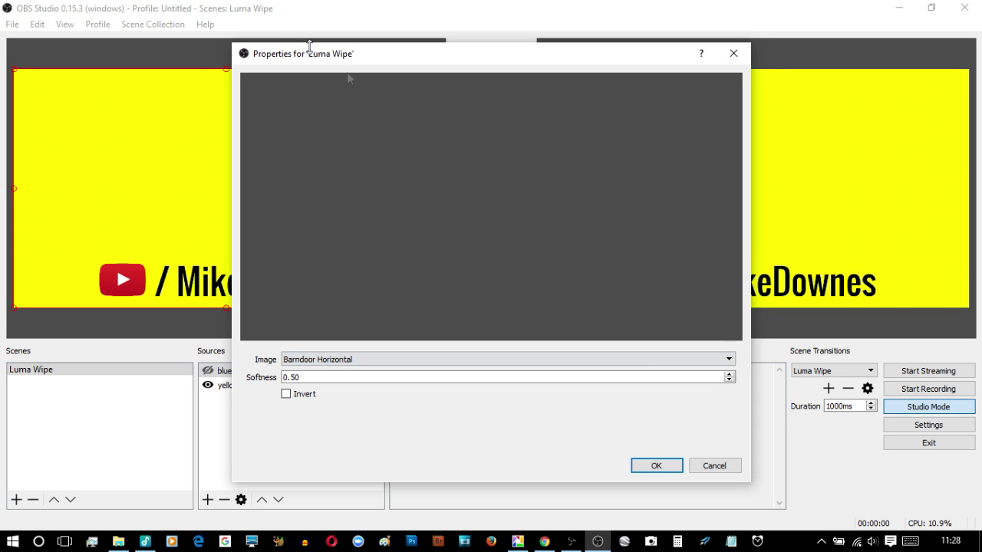
click(665, 465)
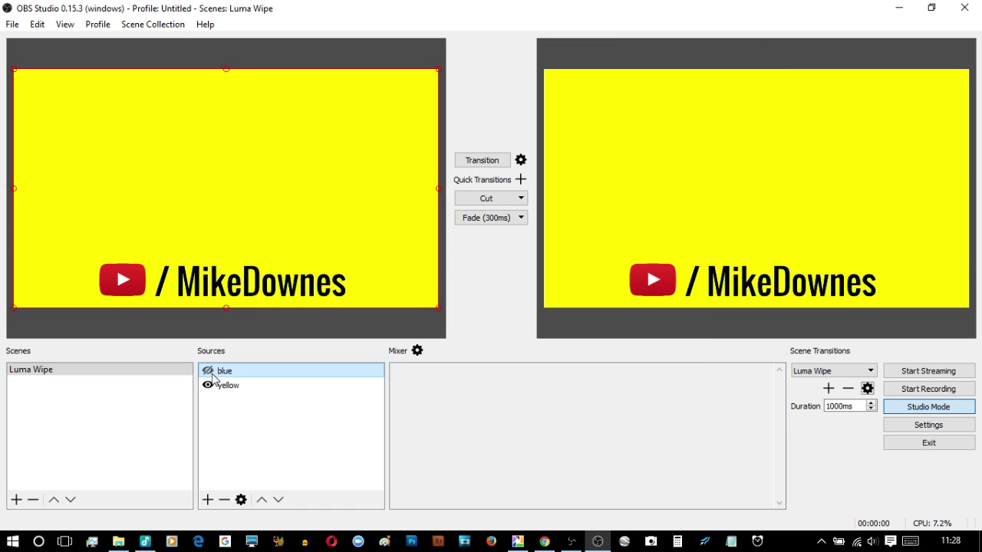
click(208, 371)
click(476, 165)
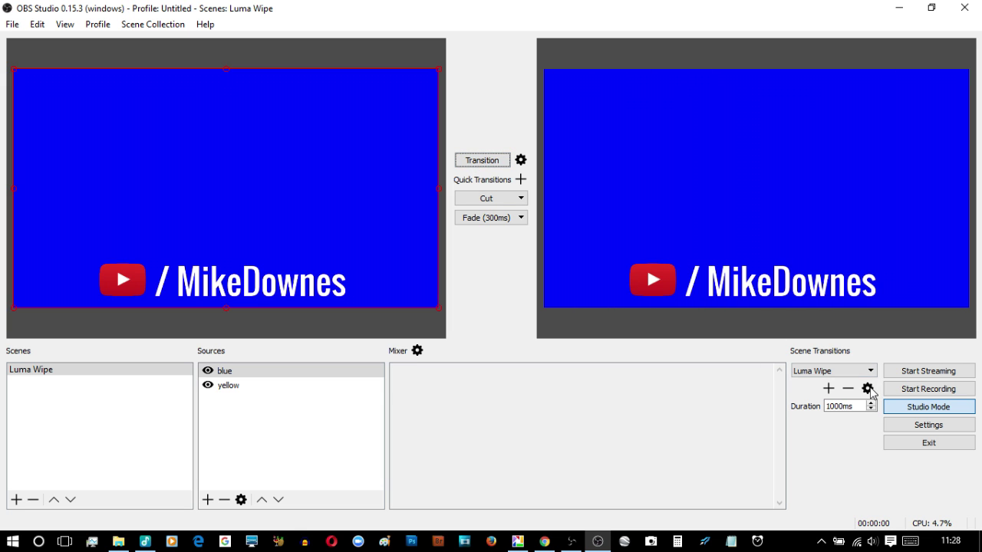
Switch the wipe image to Barndoor Top Left and play it from blue to yellow.
click(867, 389)
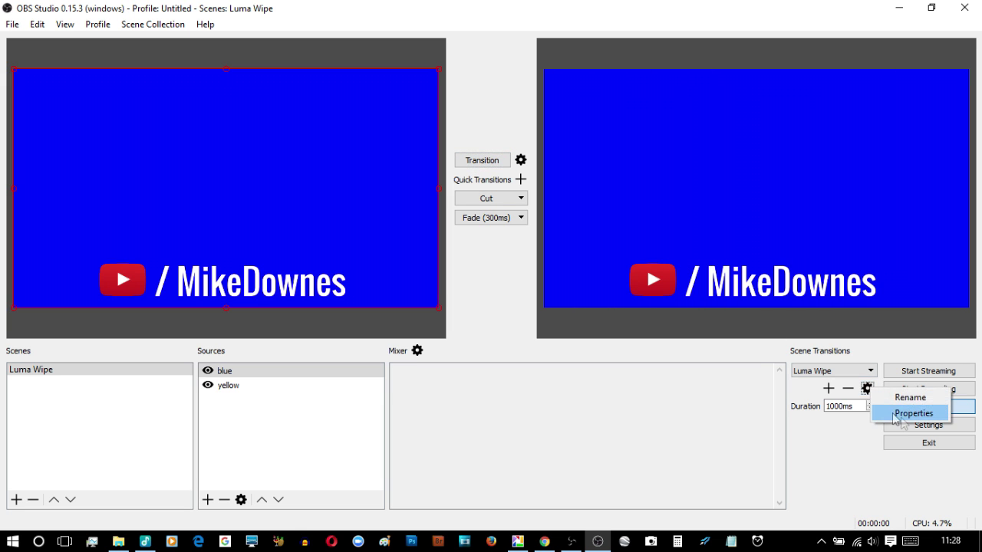
click(910, 411)
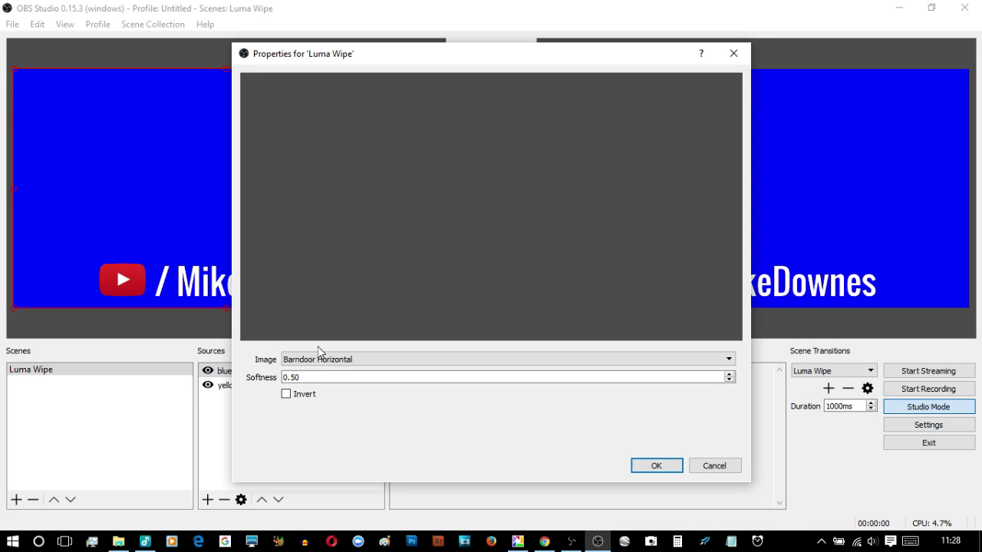
click(321, 359)
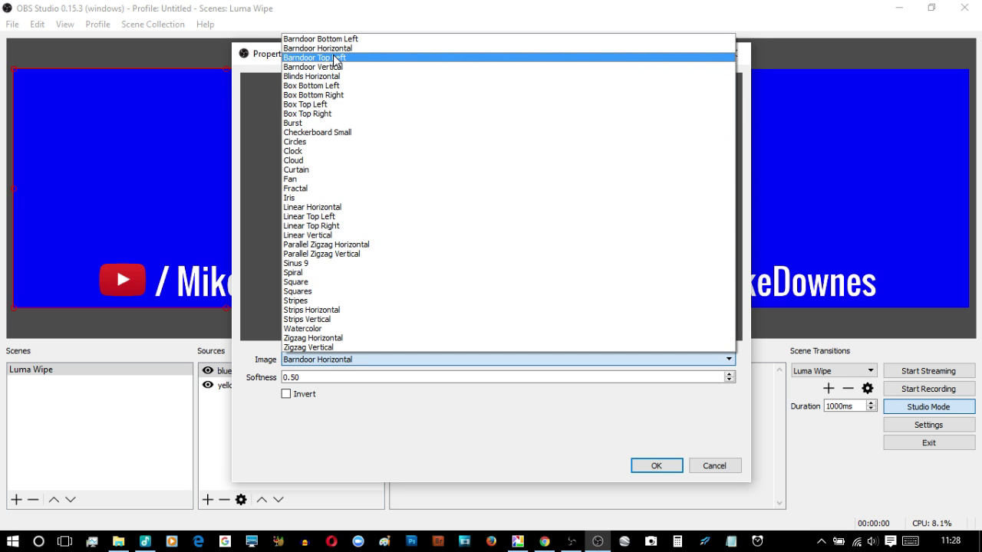
click(334, 59)
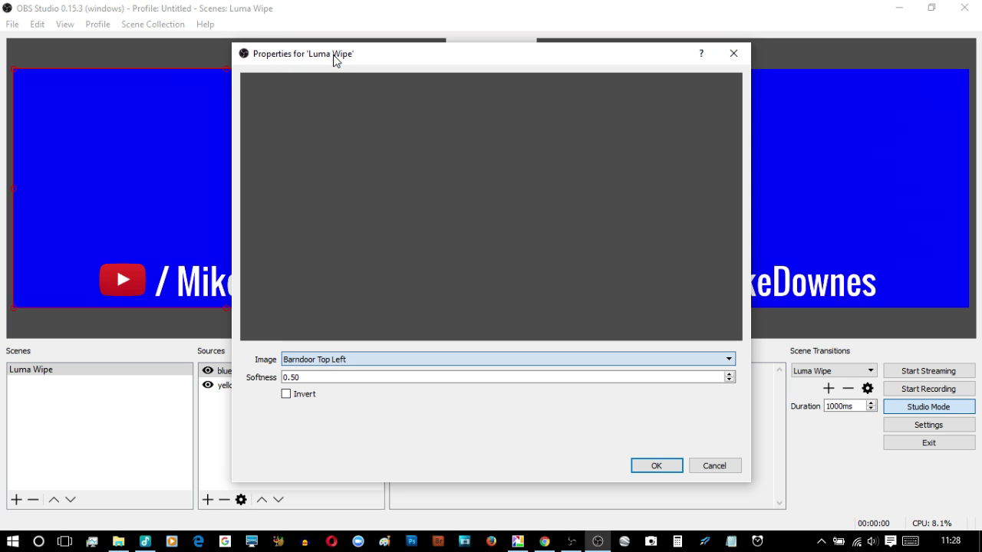
click(656, 466)
click(207, 370)
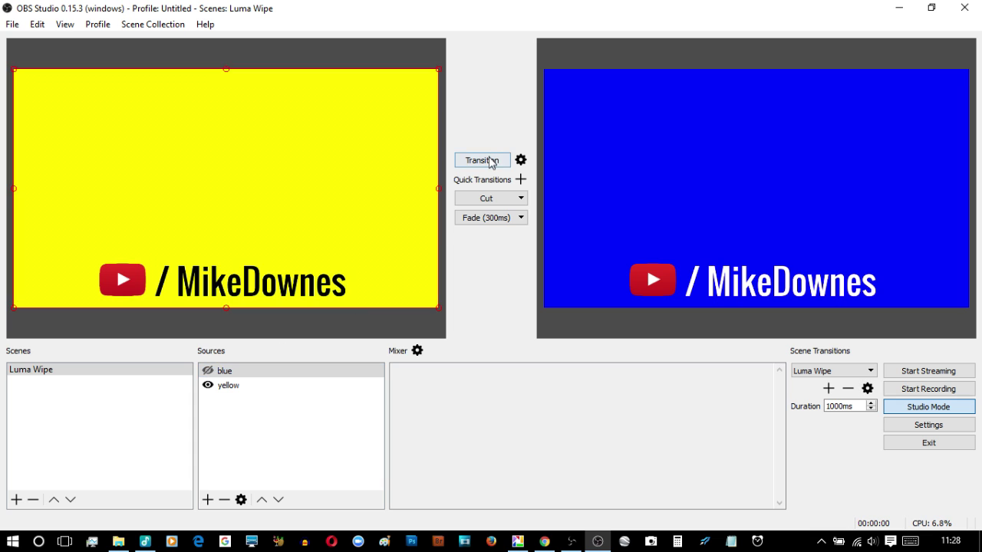
click(491, 163)
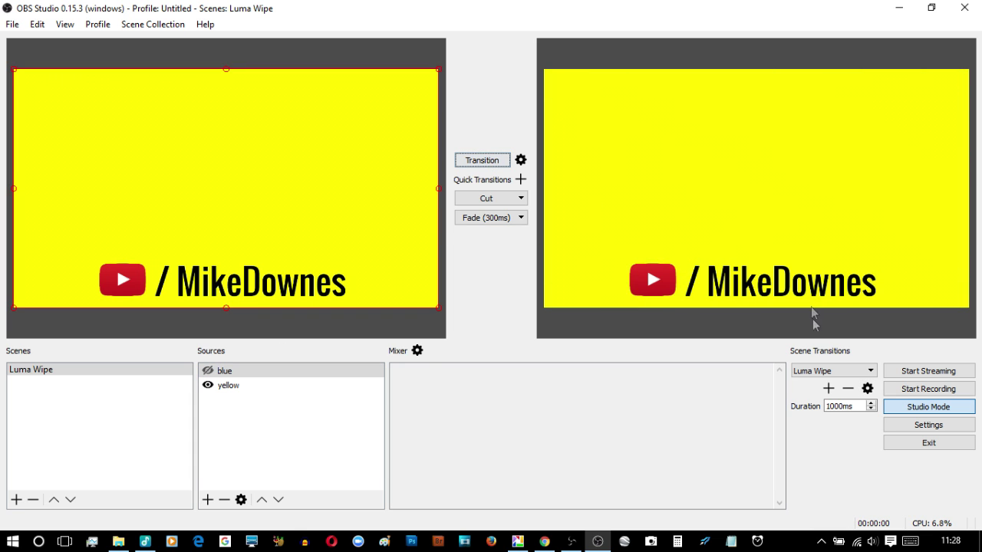
Switch the wipe image to Barndoor Vertical and play it from yellow to blue.
click(867, 388)
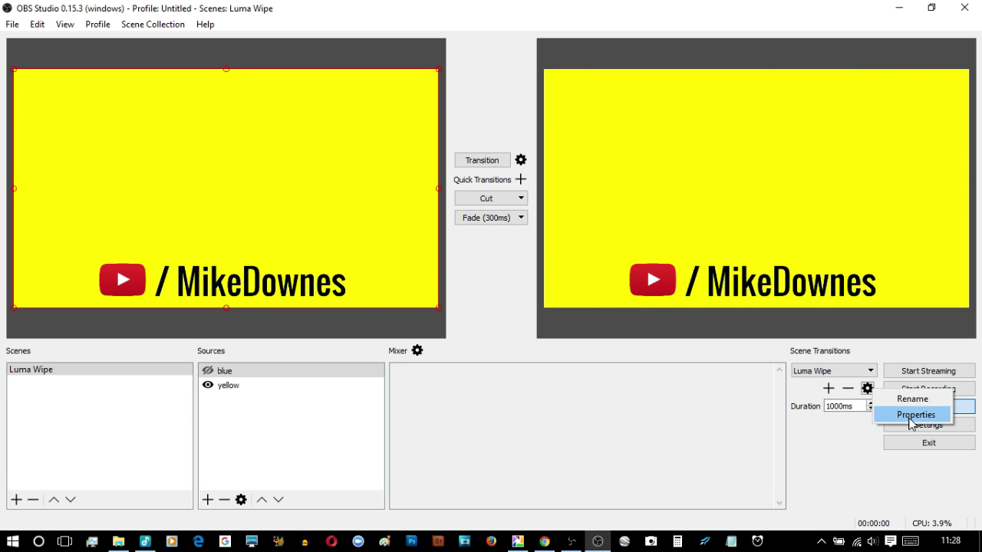
click(913, 415)
click(419, 358)
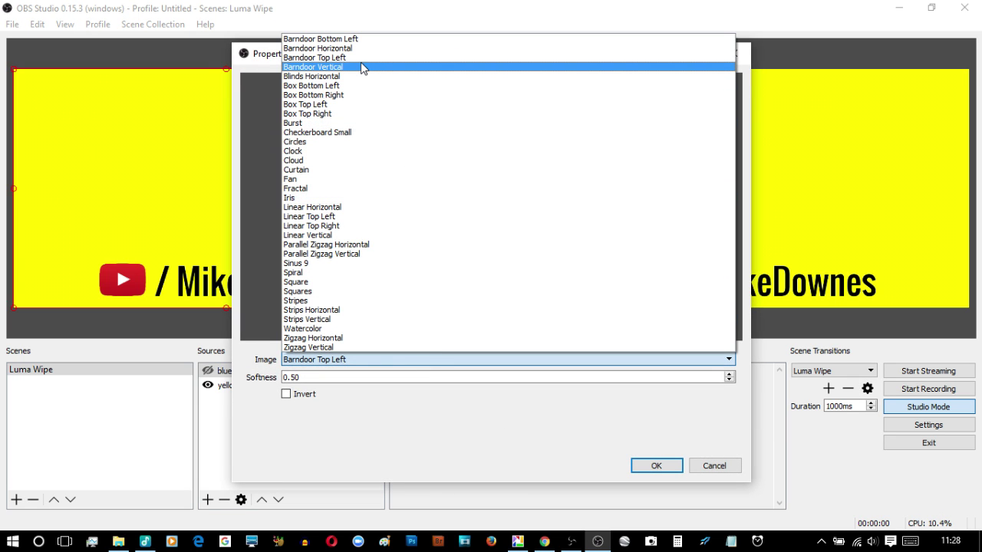
click(362, 67)
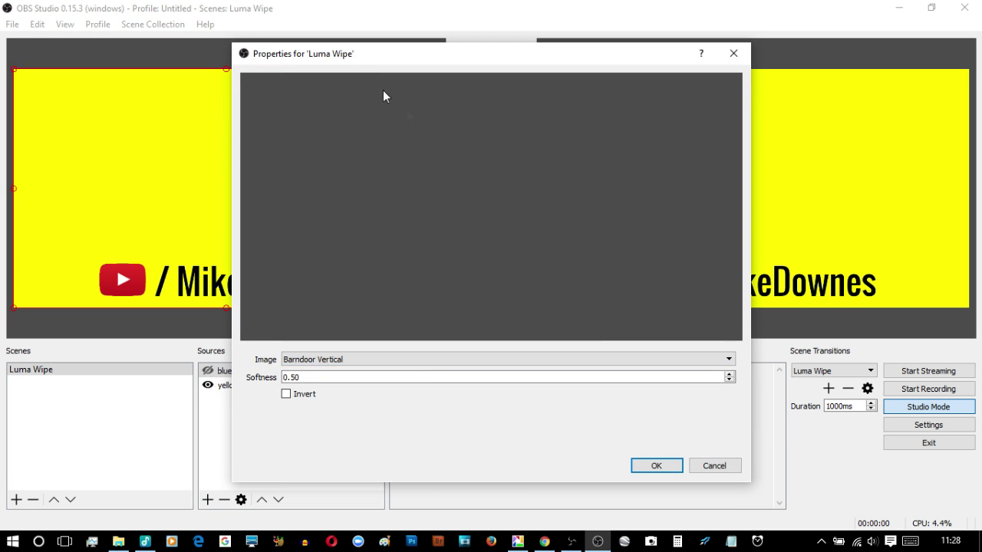
click(645, 469)
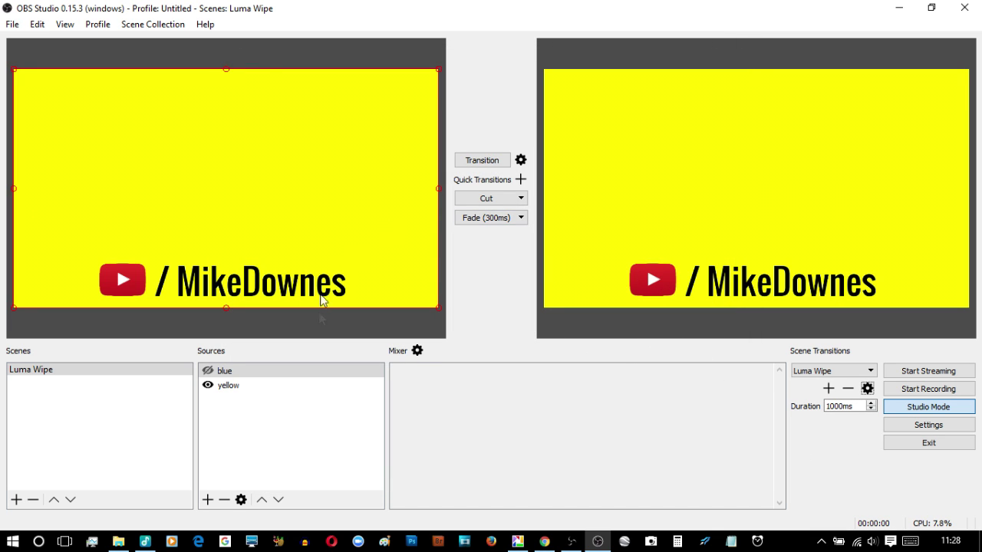
click(207, 371)
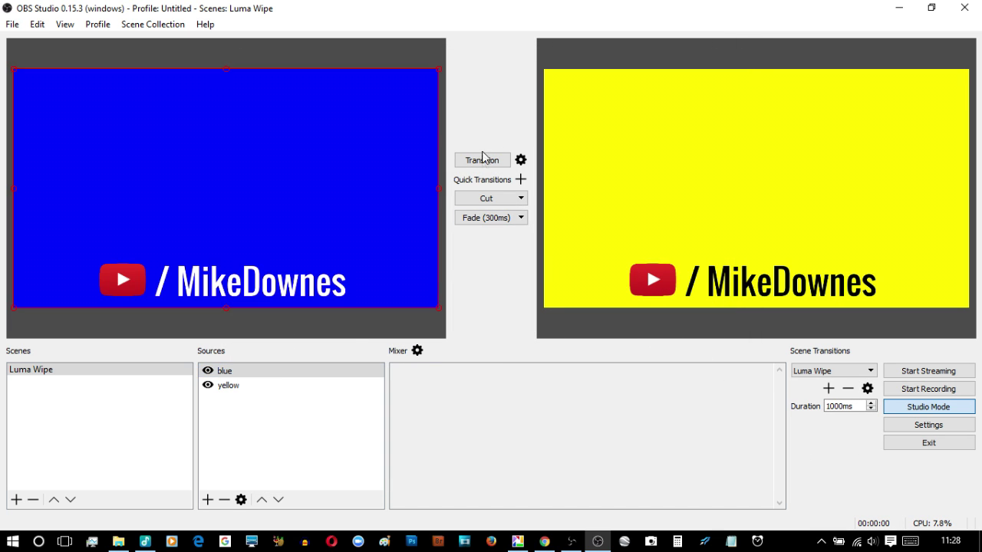
click(483, 163)
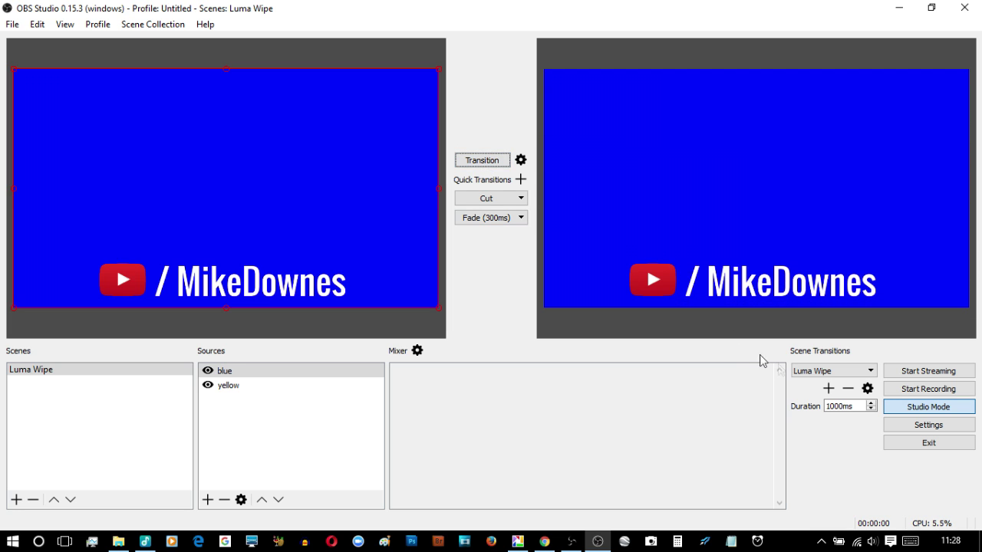
Set the Luma Wipe image to Blinds Horizontal.
click(867, 388)
click(894, 410)
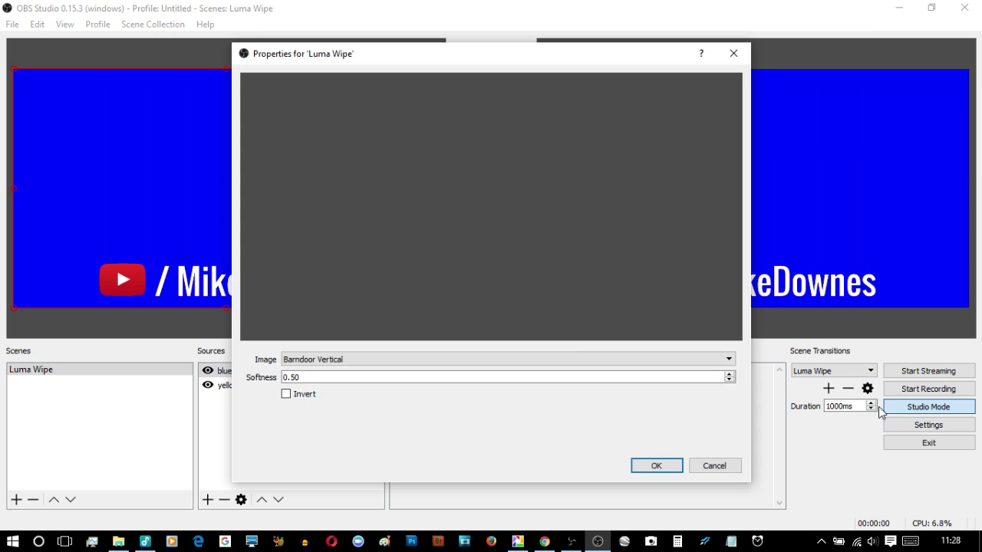
click(400, 359)
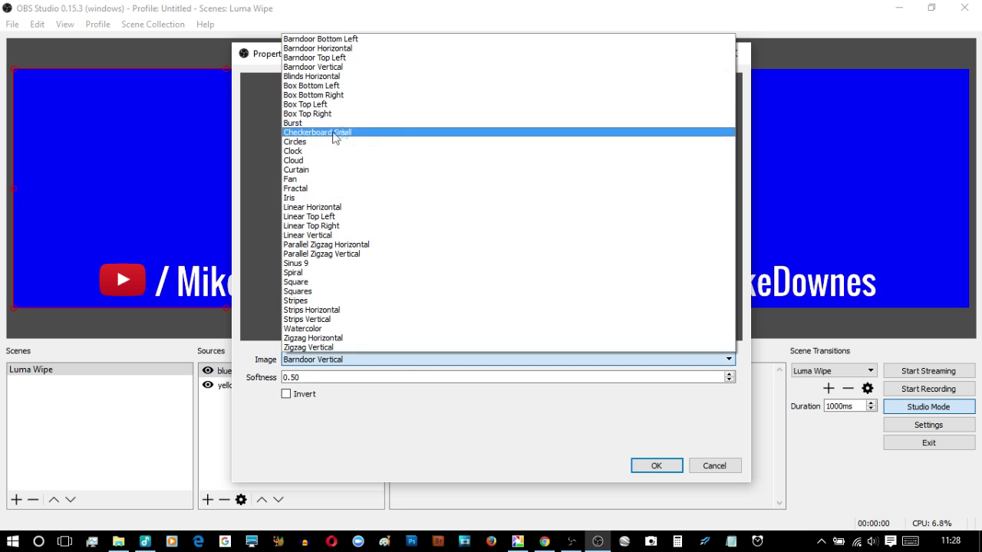
click(354, 77)
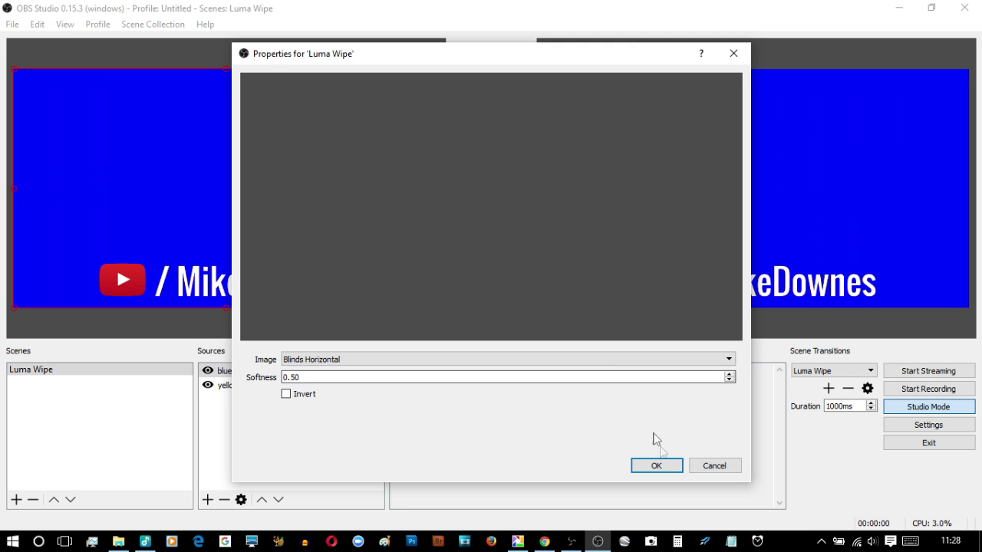
click(656, 465)
Play the Blinds Horizontal wipe to yellow, then set Box Bottom Left and preview blue.
click(208, 371)
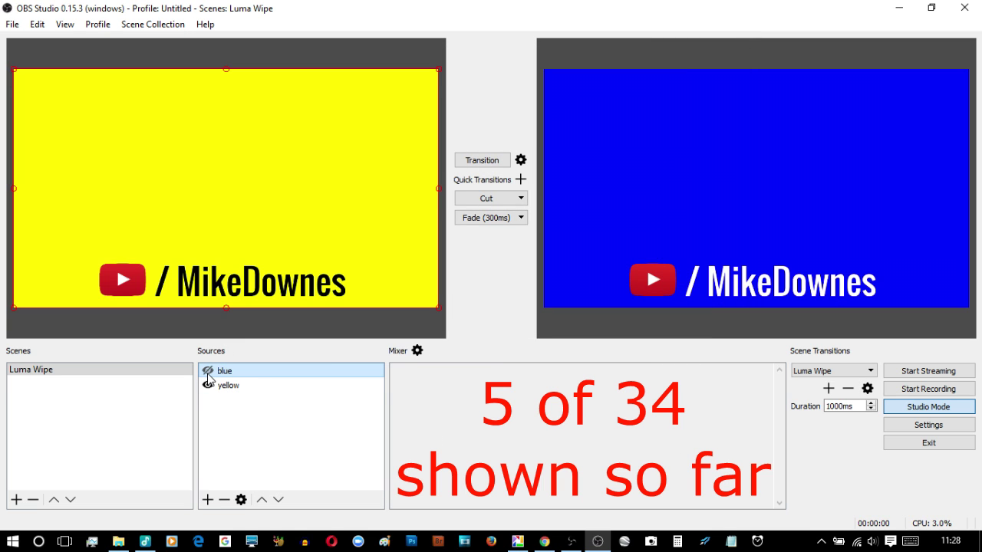
click(467, 164)
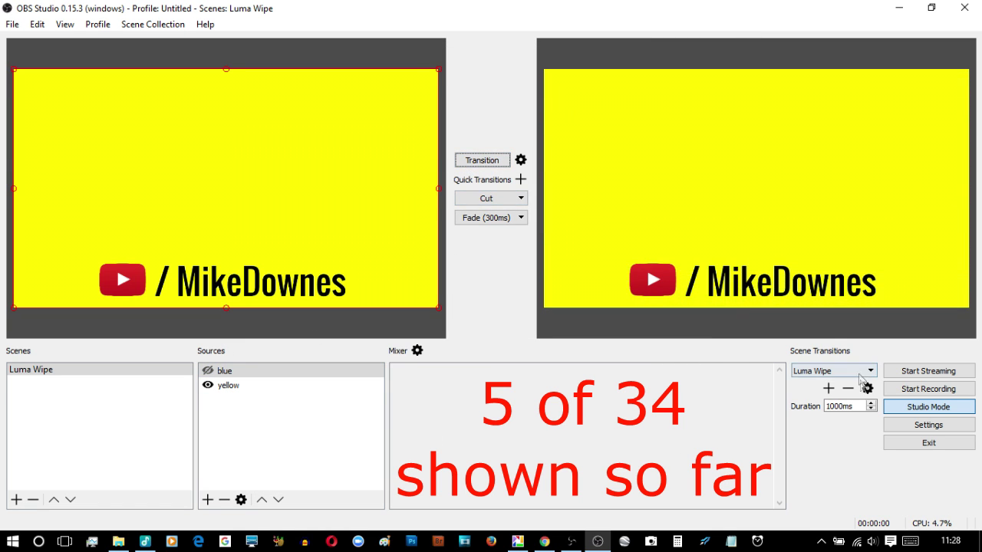
click(866, 389)
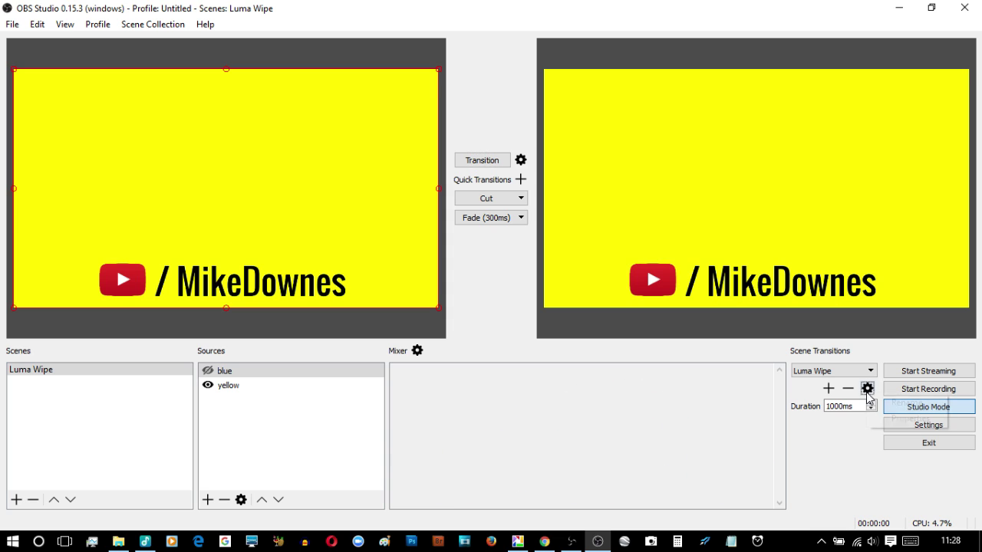
click(909, 419)
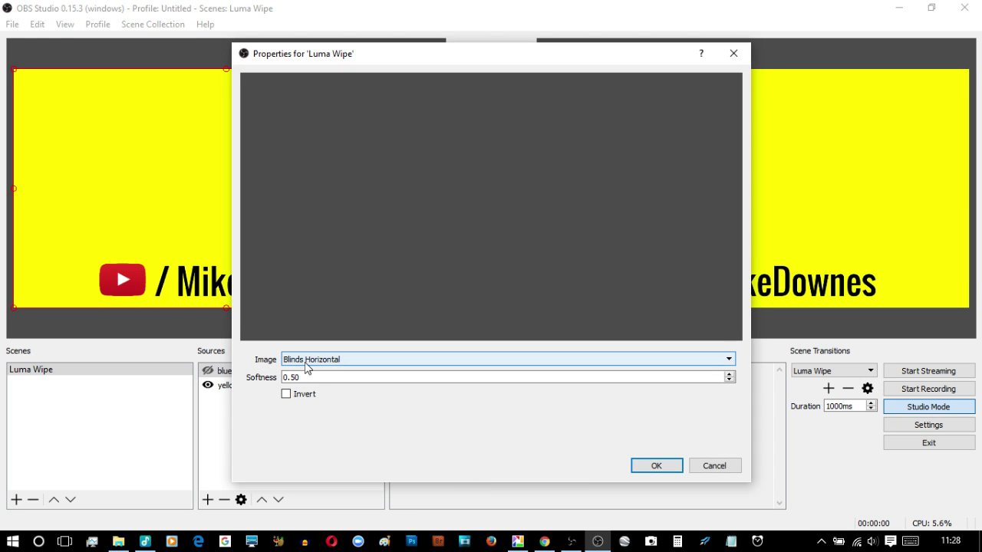
click(307, 361)
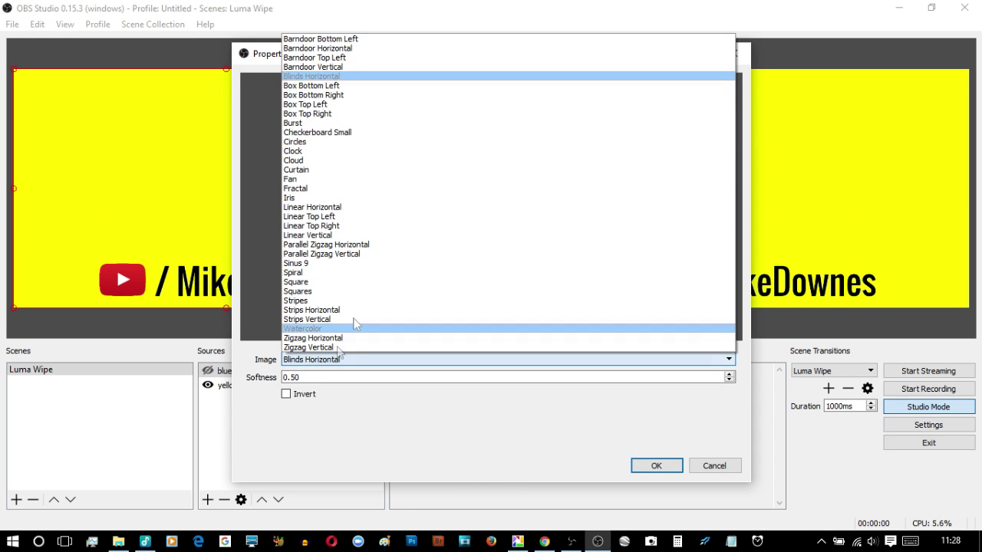
click(365, 86)
click(651, 469)
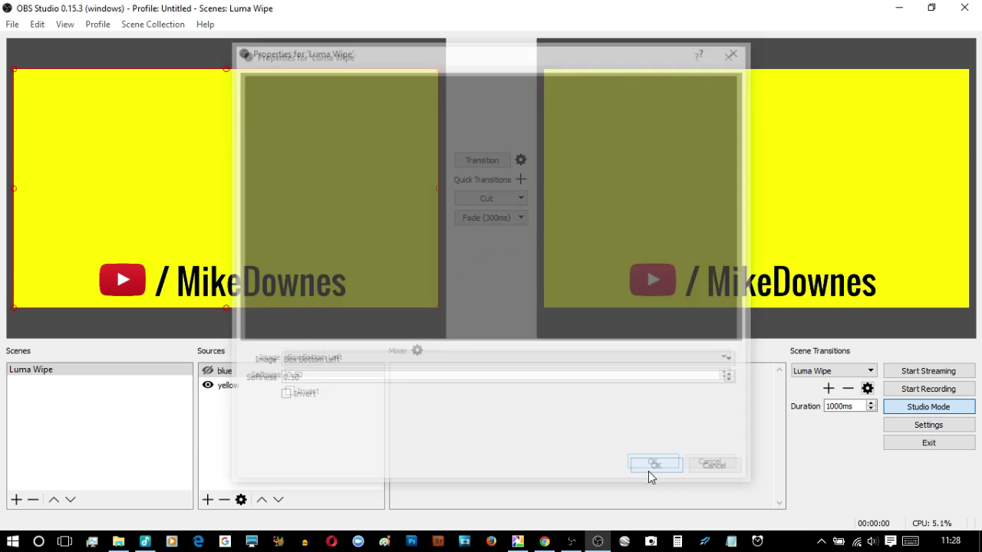
click(207, 371)
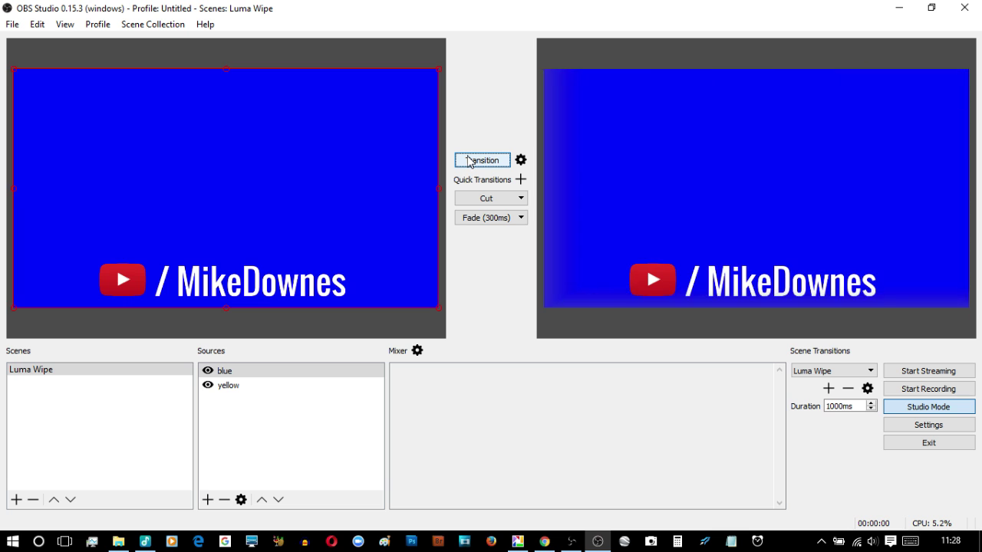
Set the wipe image to Box Bottom Right and play it from blue to yellow.
click(867, 389)
click(888, 415)
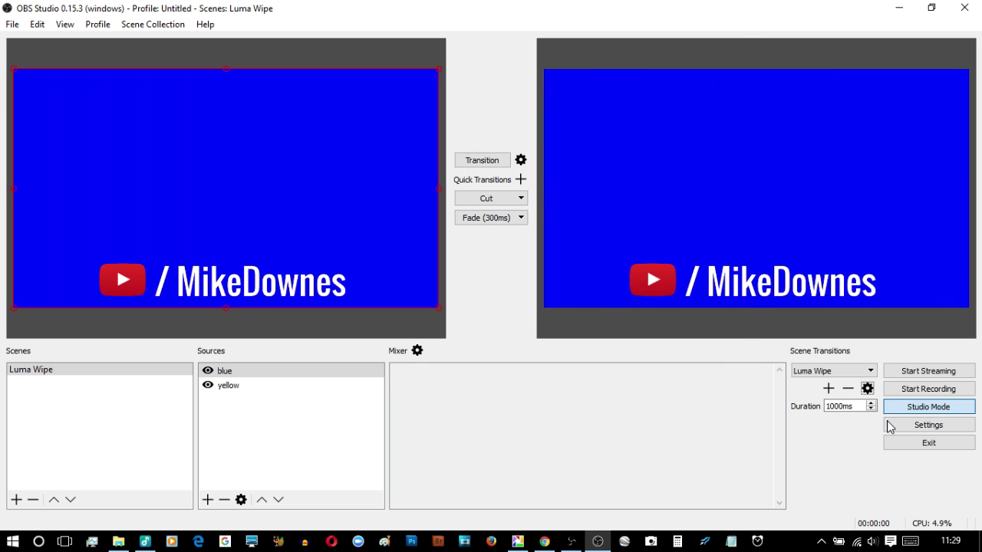
click(322, 361)
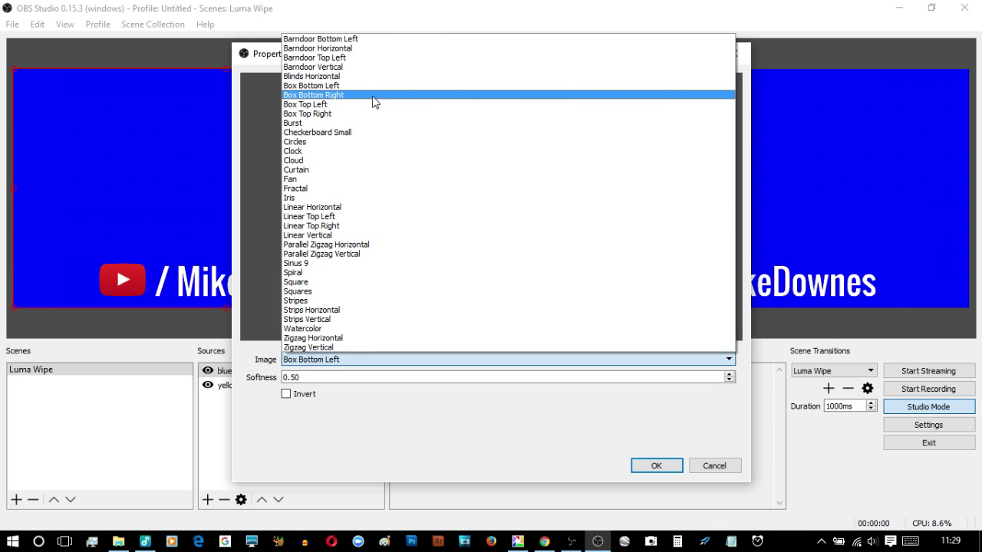
click(368, 96)
click(656, 466)
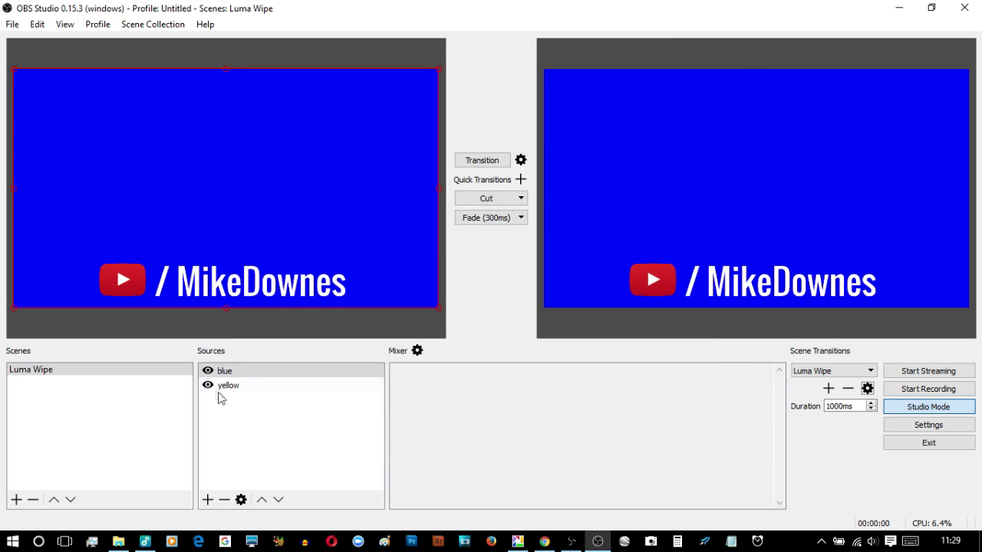
click(207, 370)
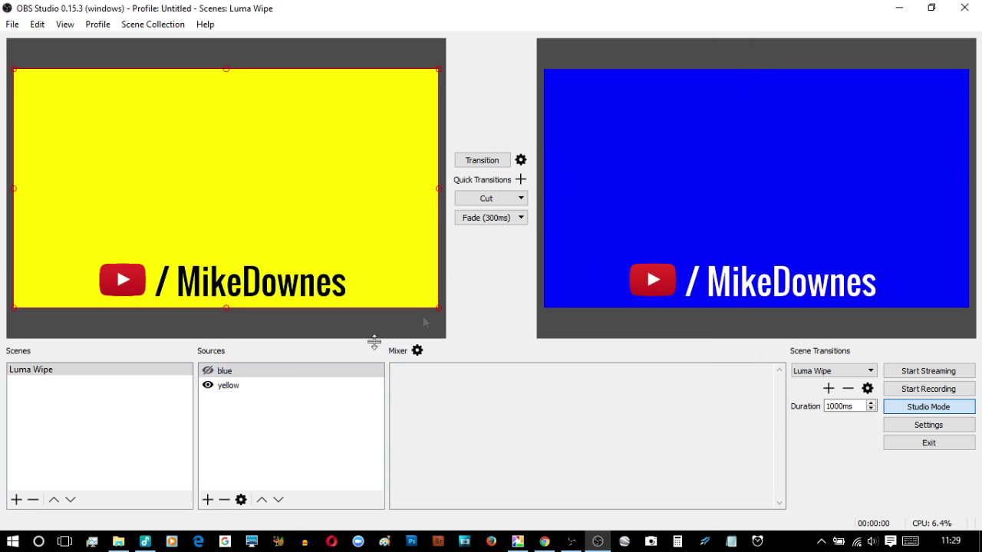
click(479, 165)
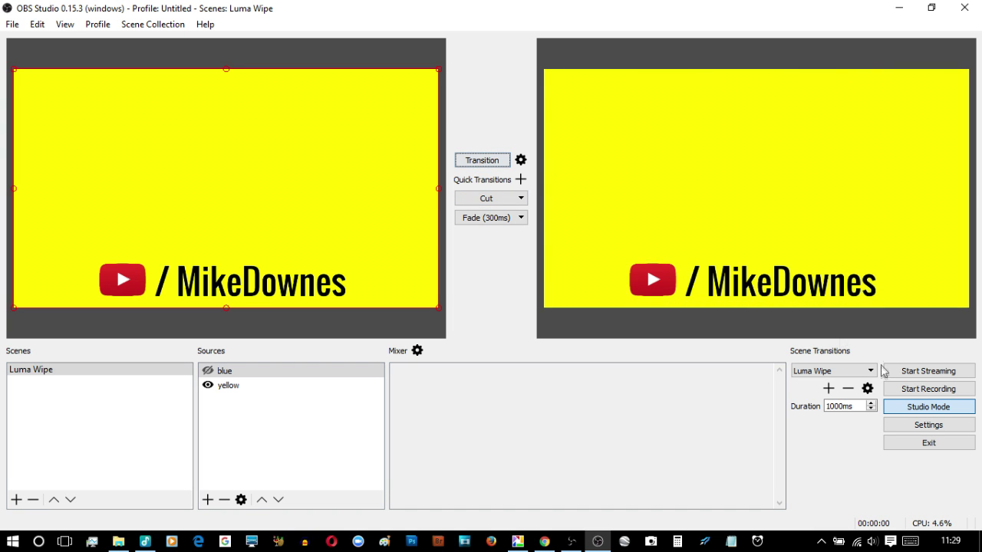
click(870, 390)
Set the wipe image to Box Top Left and play it from yellow to blue.
click(905, 415)
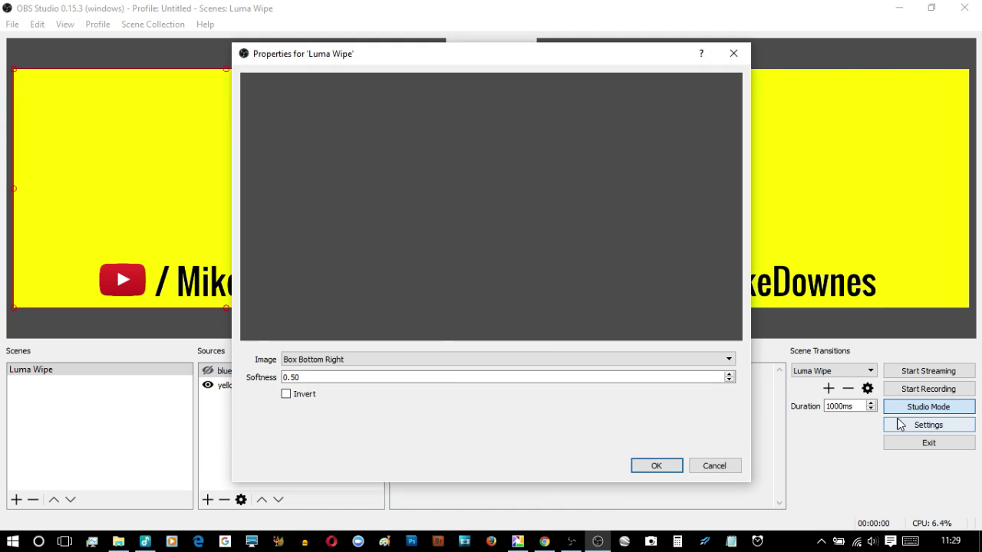
click(332, 359)
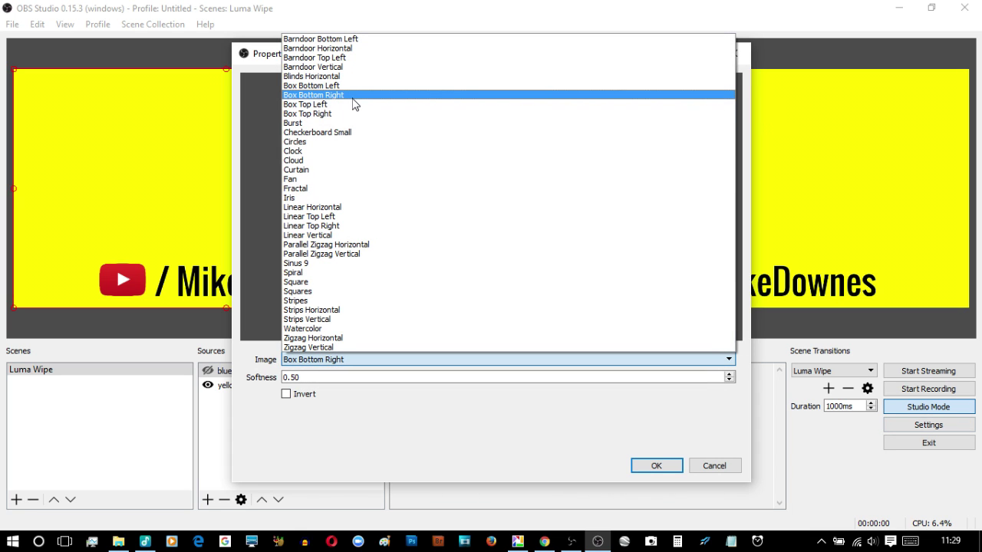
click(346, 105)
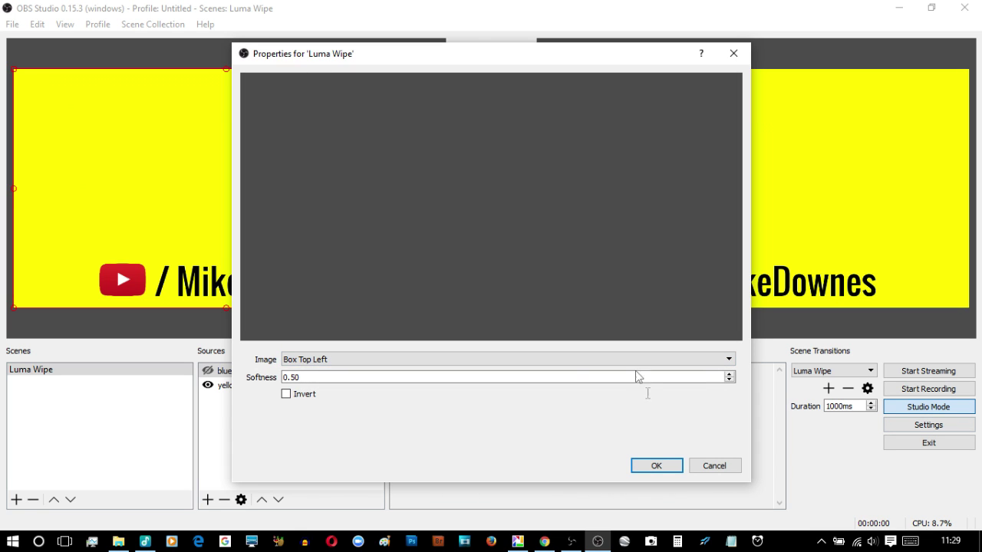
click(648, 471)
click(215, 374)
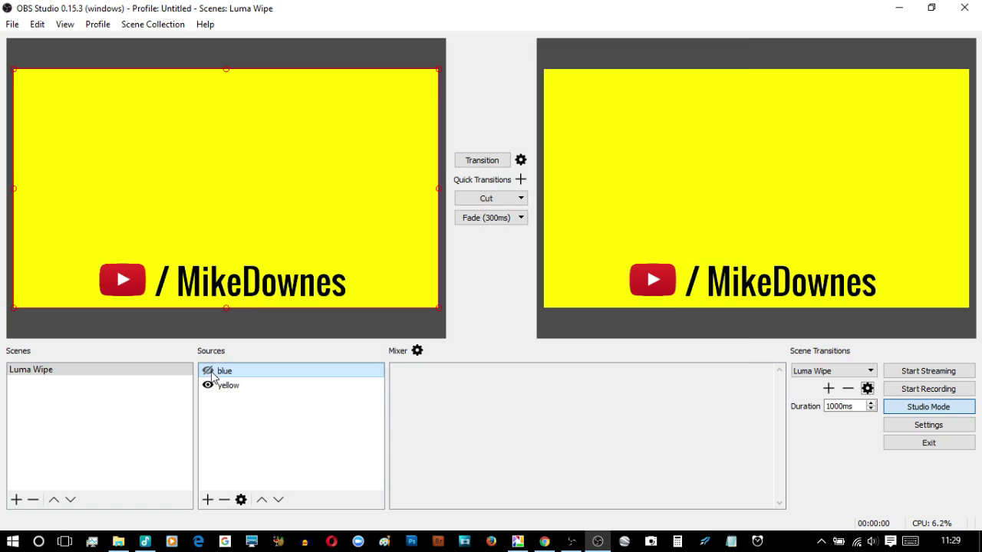
click(207, 370)
click(478, 161)
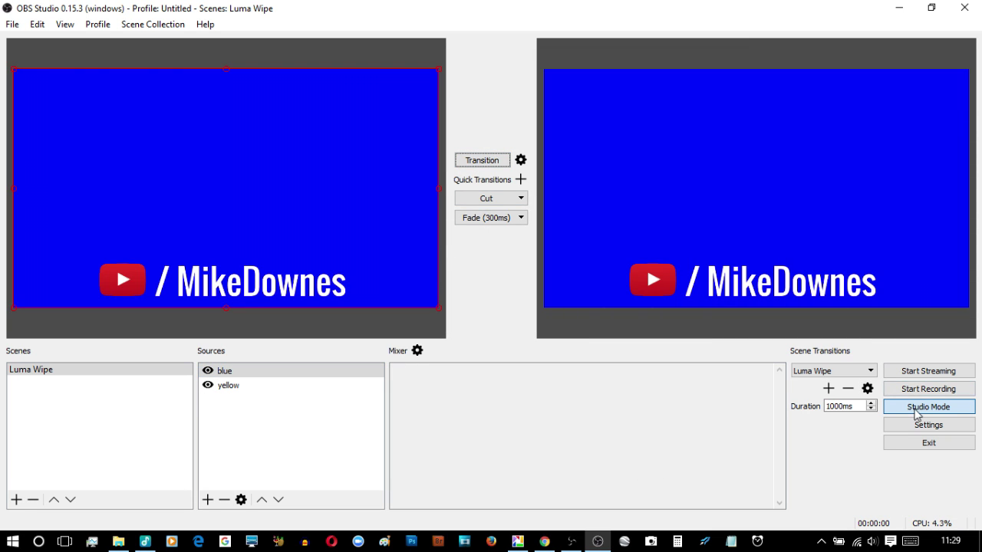
Set the wipe image to Box Top Right and play it from blue to yellow.
click(867, 388)
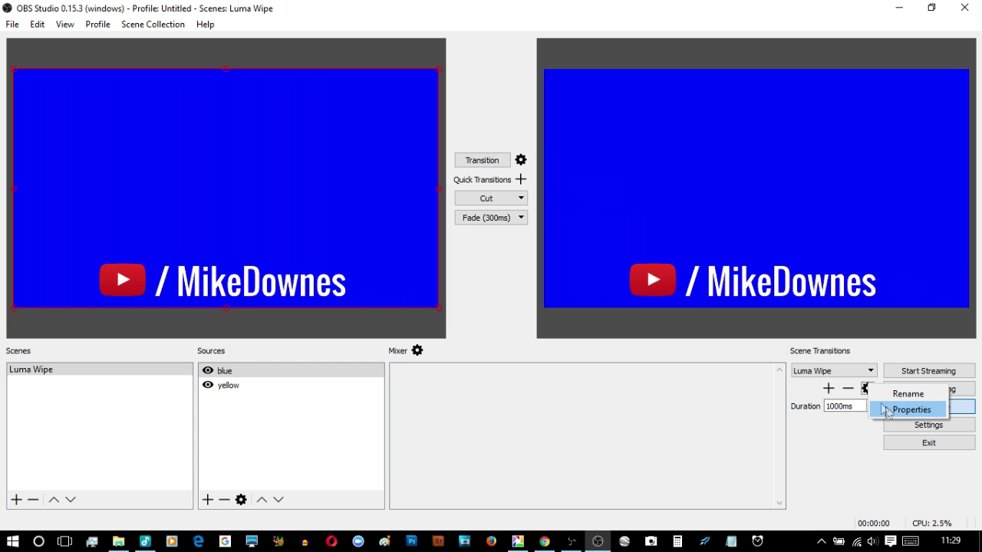
click(908, 406)
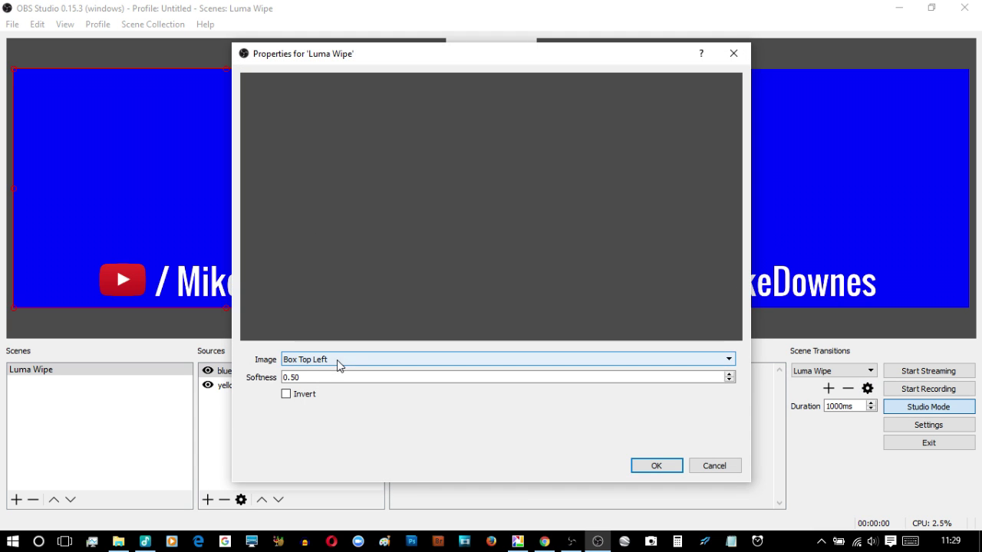
click(338, 359)
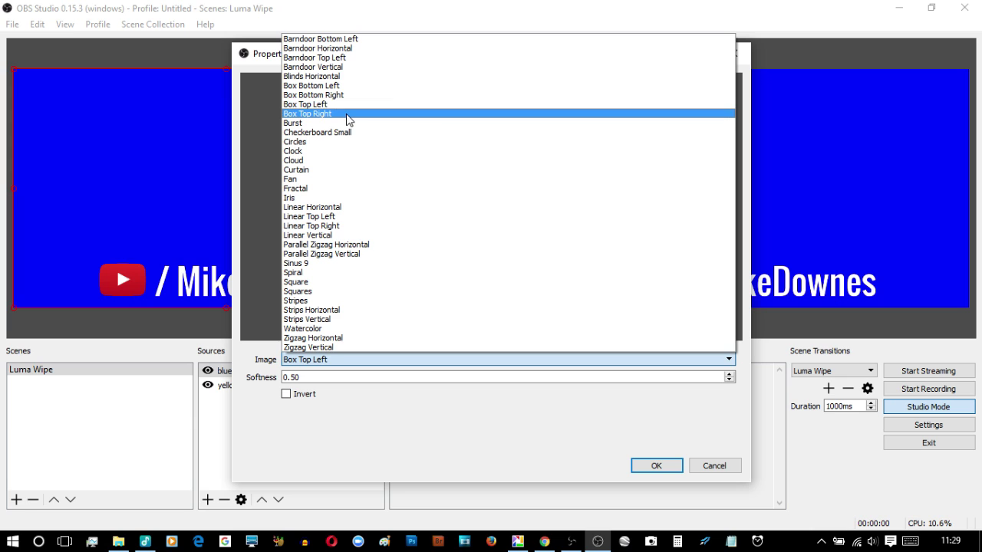
click(346, 114)
click(648, 467)
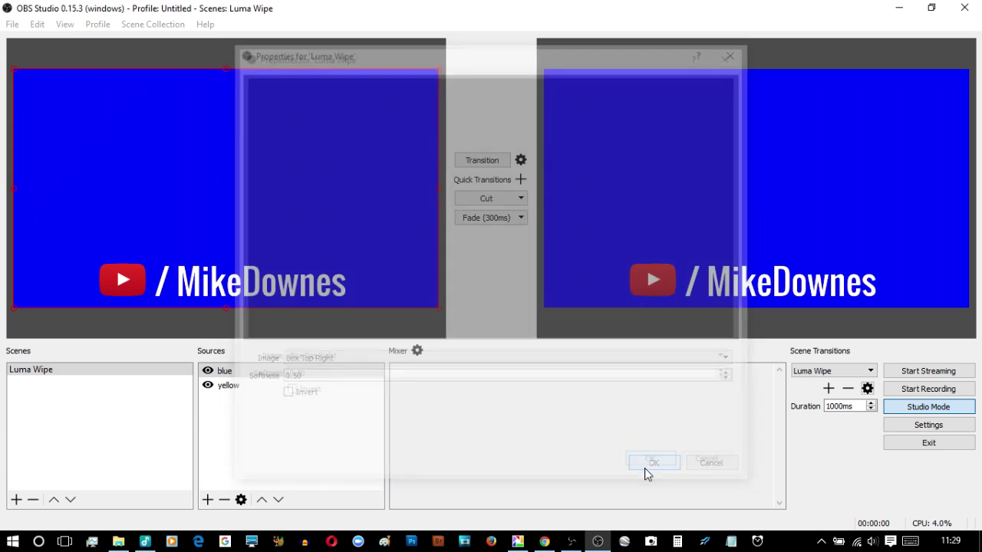
click(213, 370)
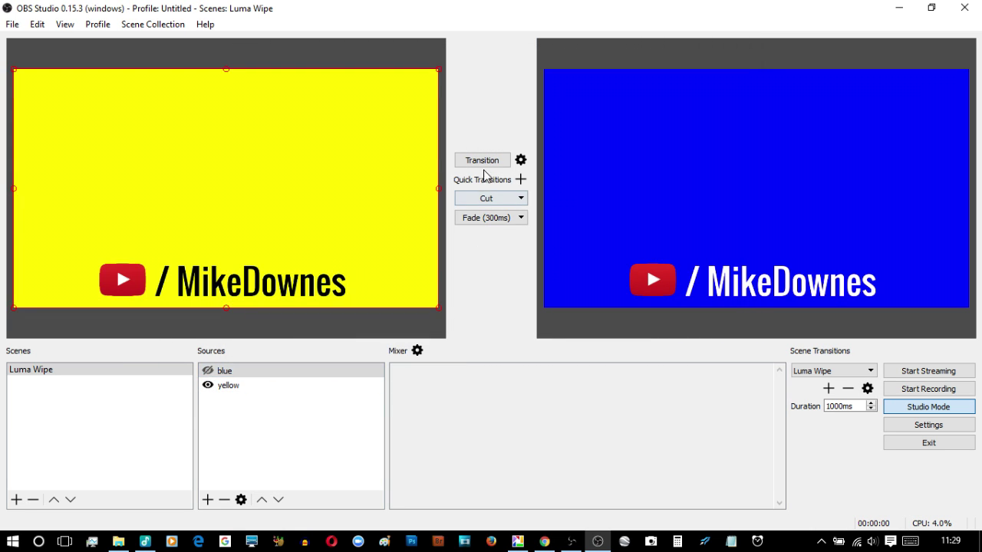
click(482, 161)
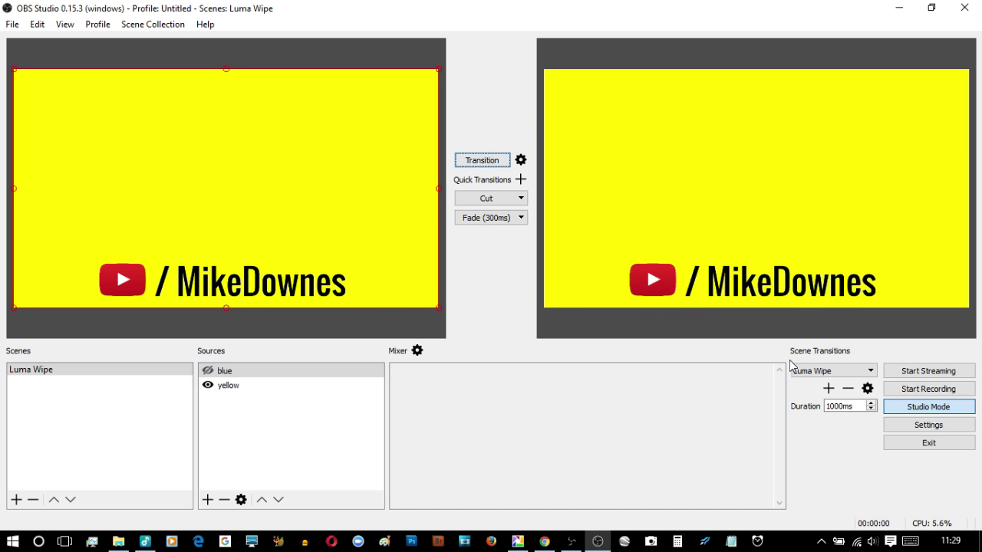
Set the wipe image to Burst and play it from yellow to blue.
click(868, 389)
click(891, 414)
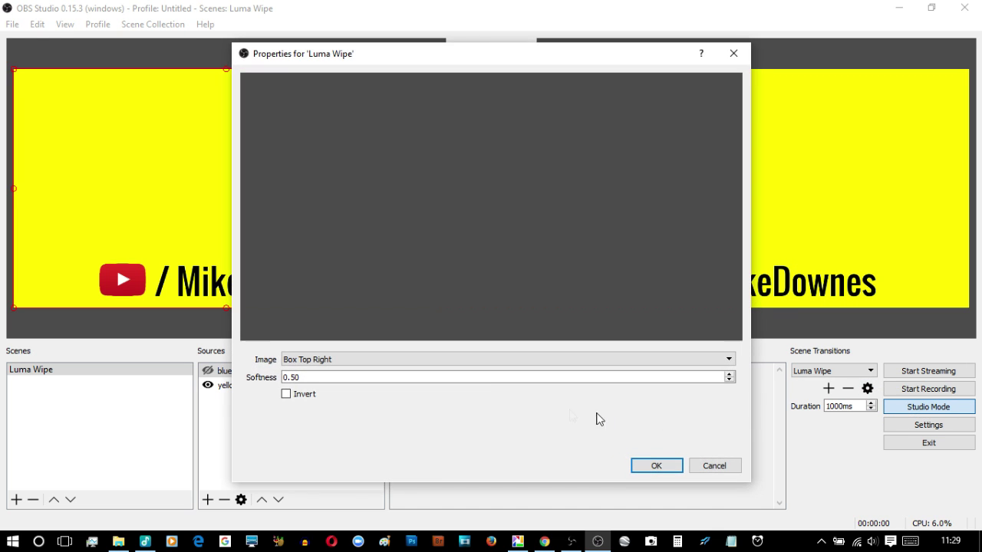
click(378, 360)
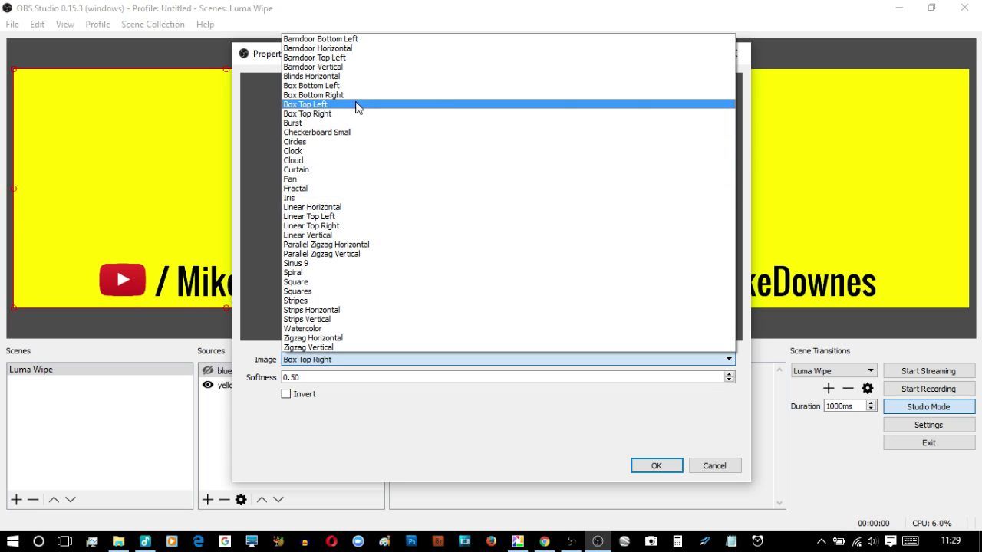
click(355, 123)
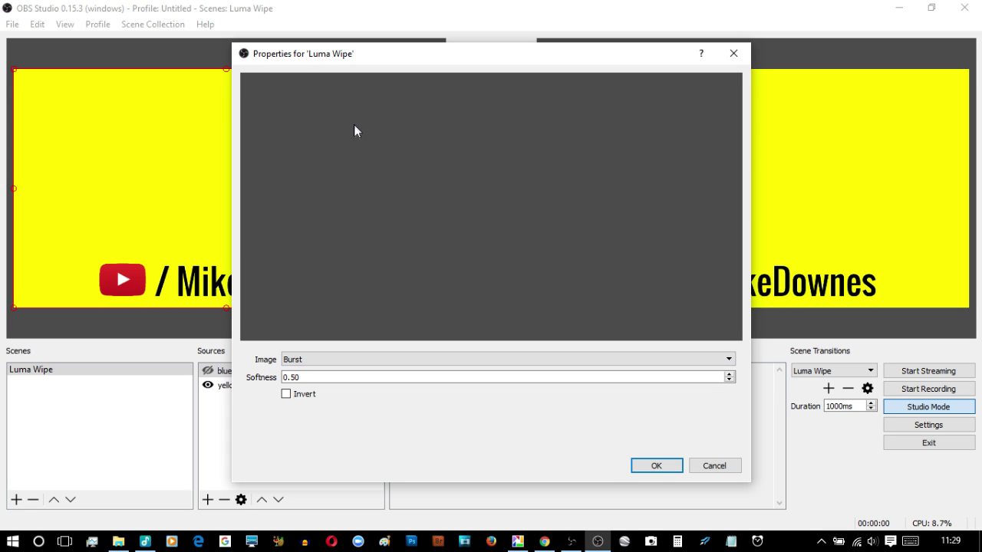
click(656, 467)
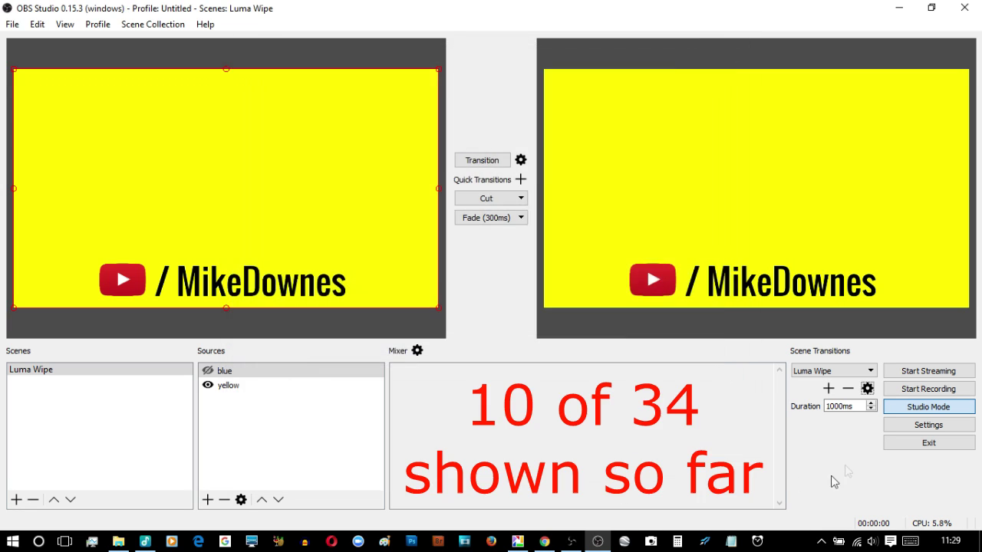
click(207, 371)
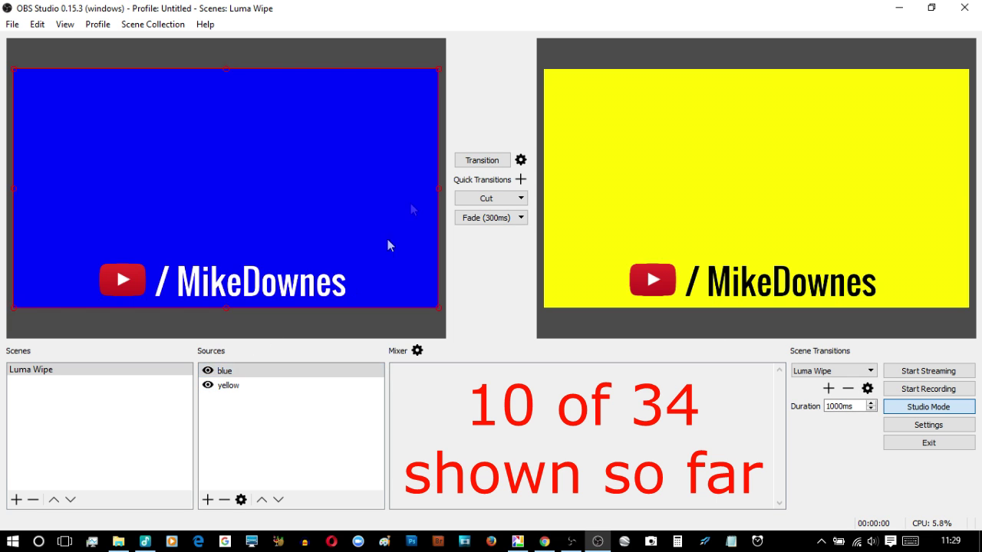
click(473, 163)
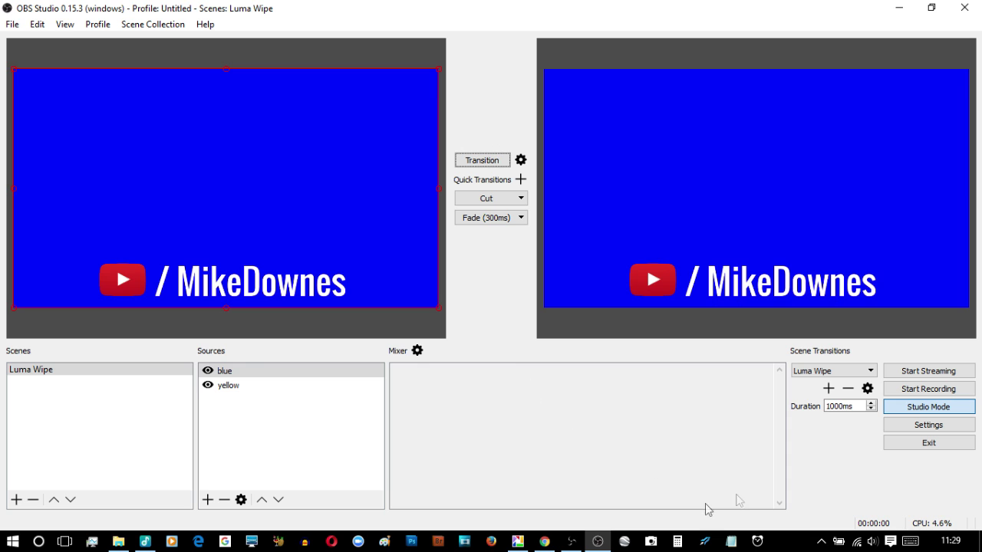
click(867, 390)
Set the wipe image to Checkerboard Small and hide the blue slide to preview yellow.
click(899, 413)
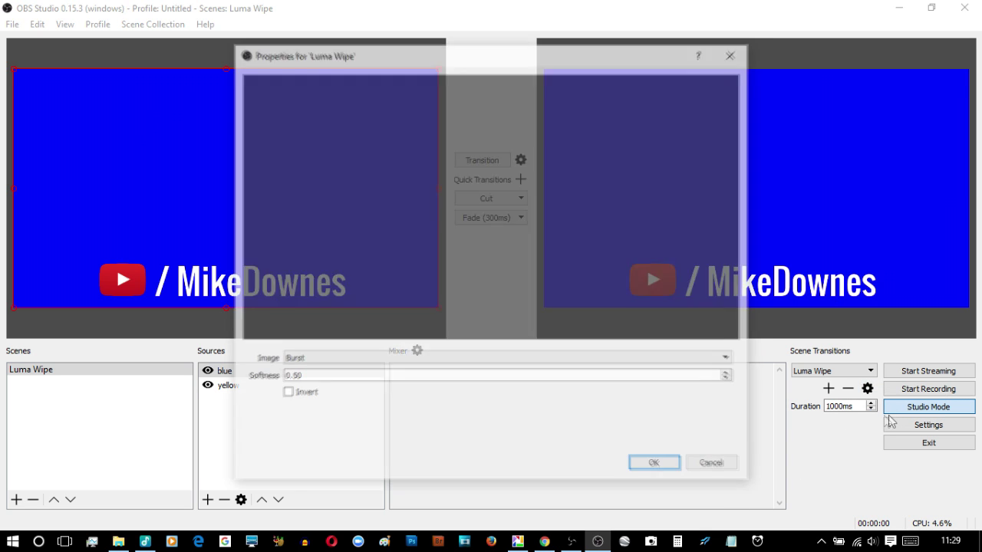
click(356, 360)
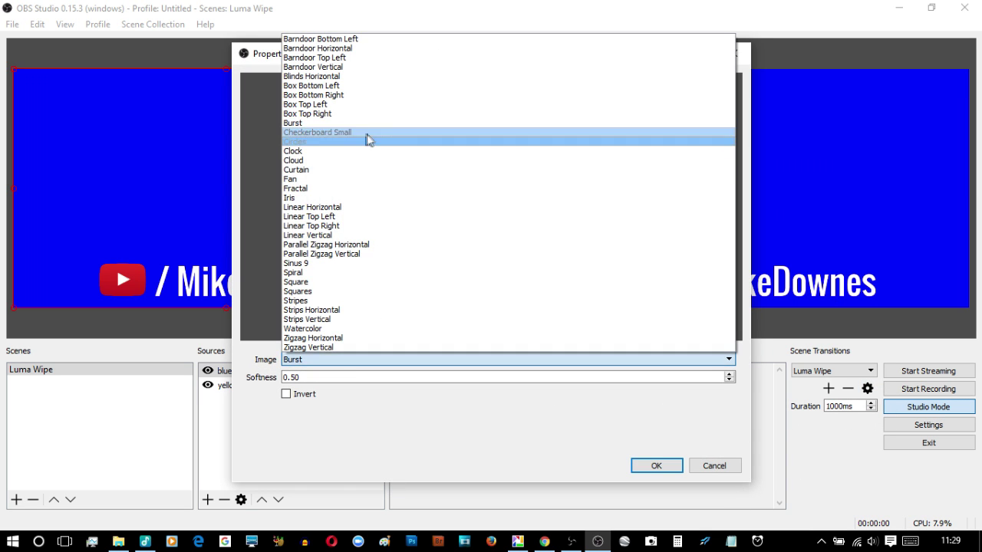
click(365, 139)
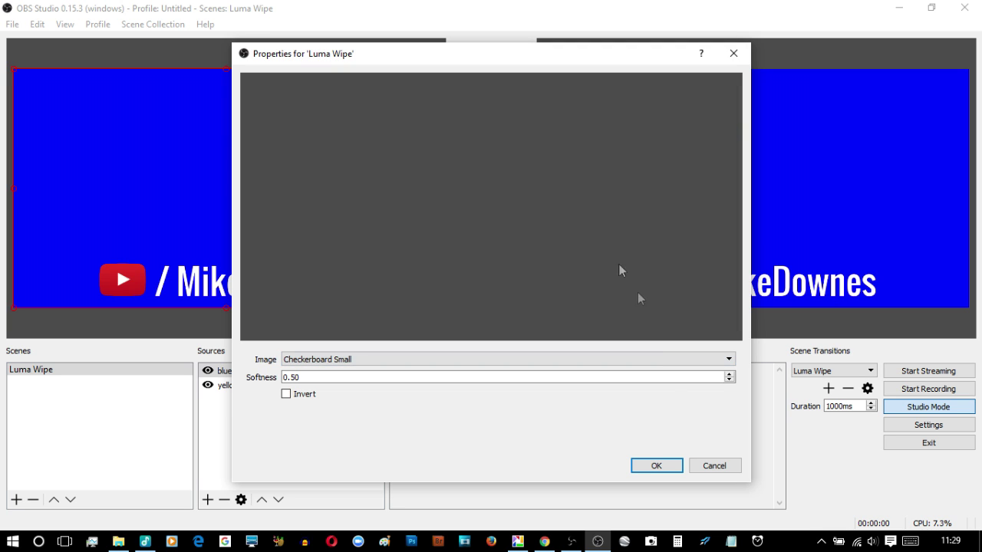
click(672, 466)
click(207, 371)
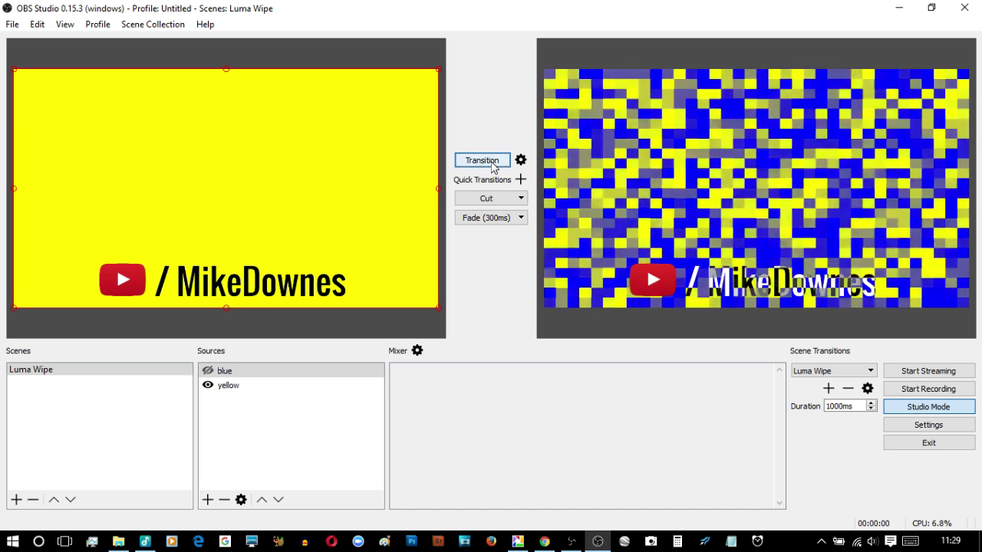
Set the wipe image to Circles and play it from yellow to blue.
click(867, 389)
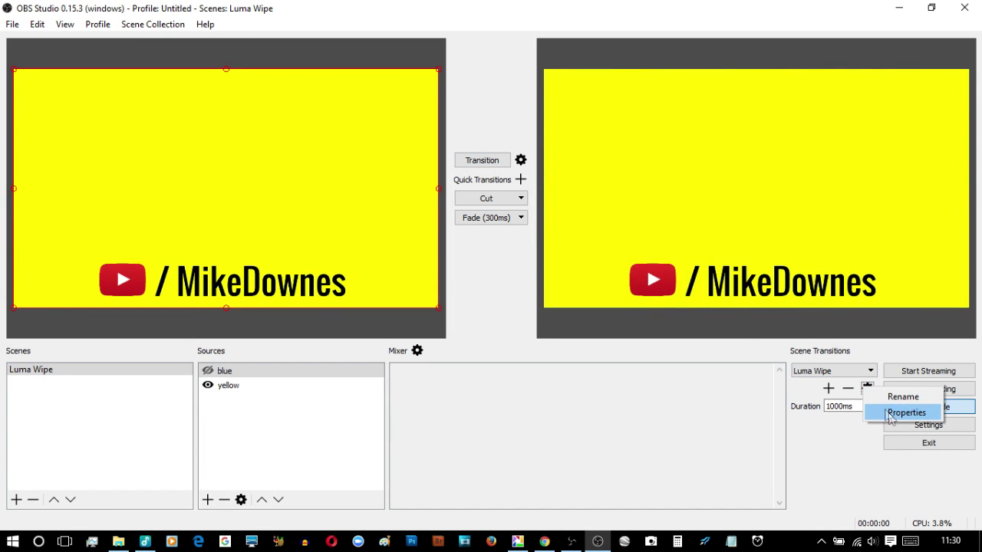
click(899, 412)
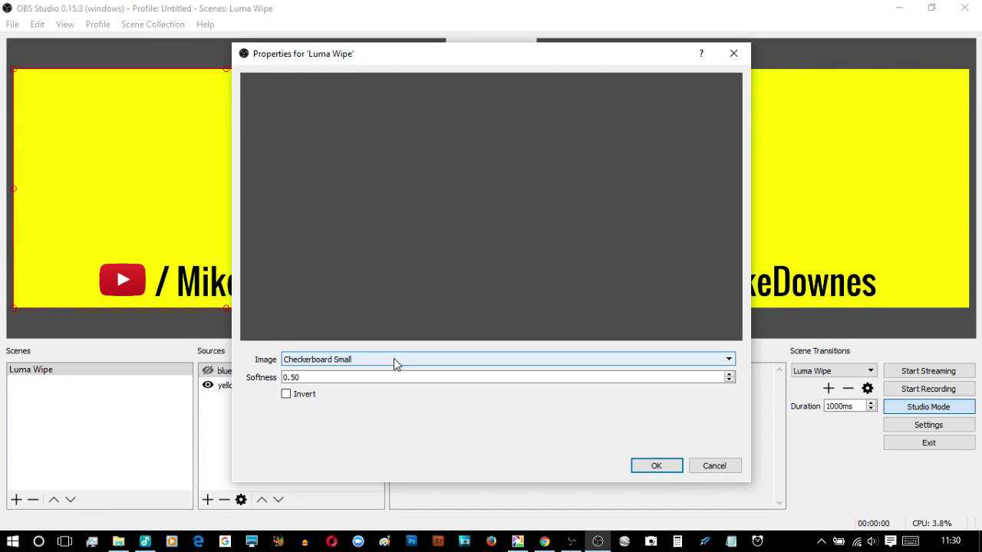
click(394, 358)
click(363, 143)
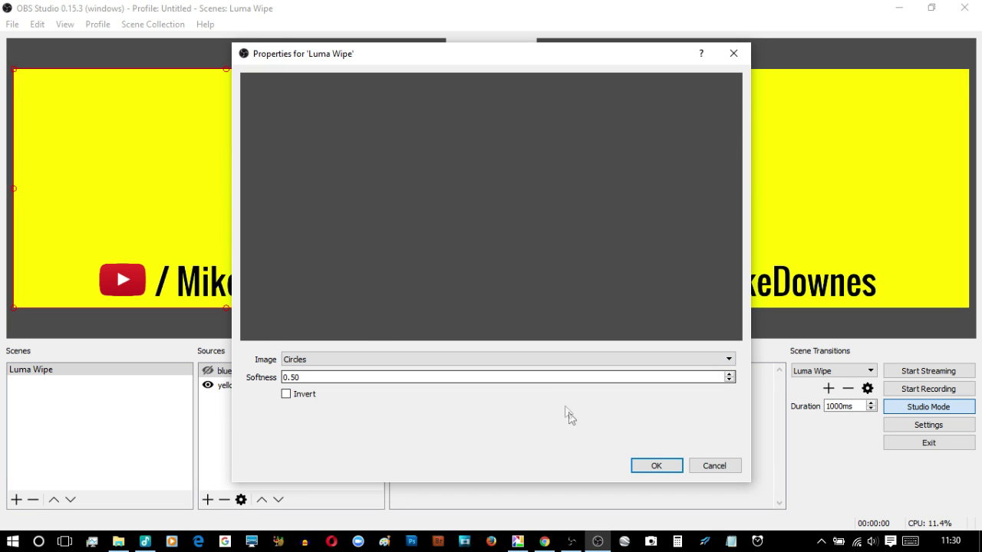
click(656, 467)
click(207, 371)
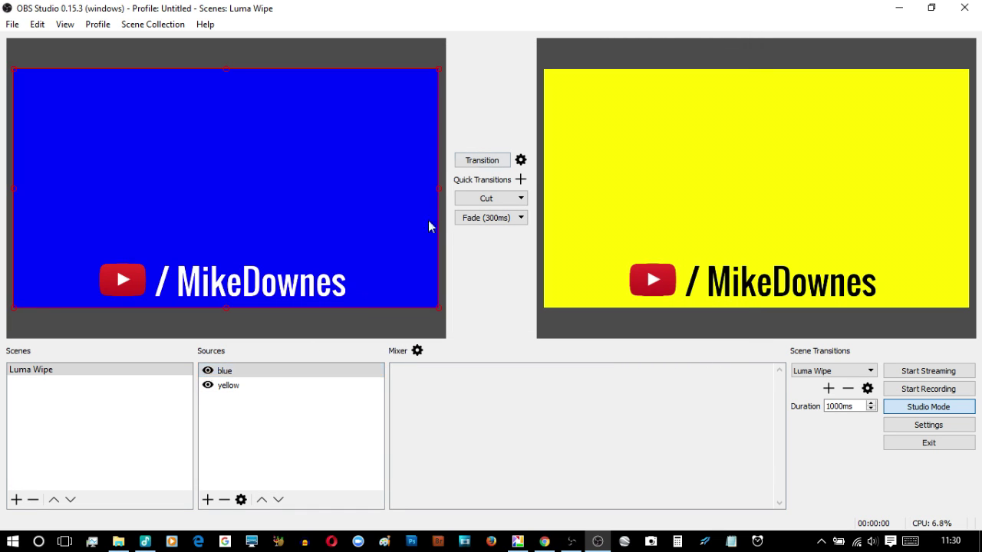
click(472, 161)
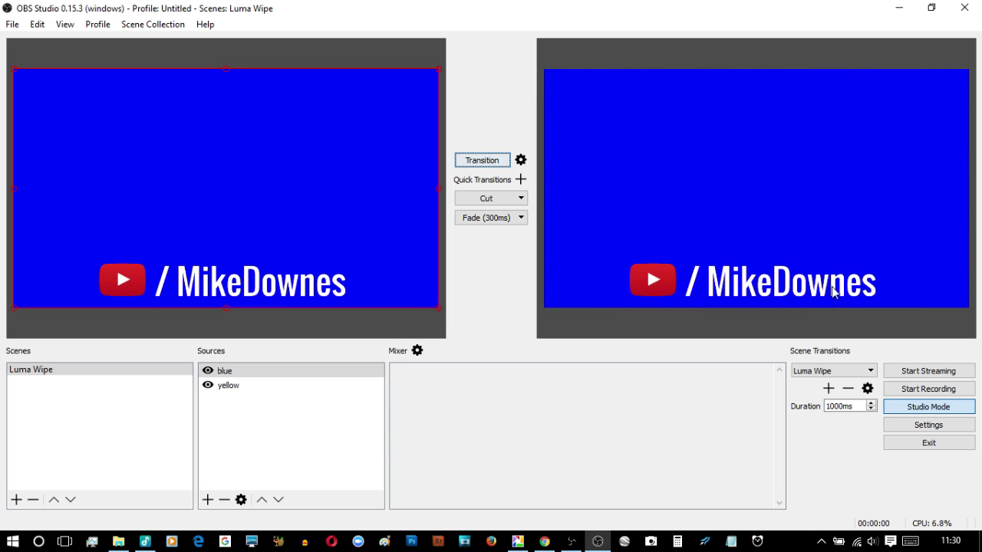
Set the wipe image to Clock and play it from blue to yellow.
click(871, 389)
click(910, 414)
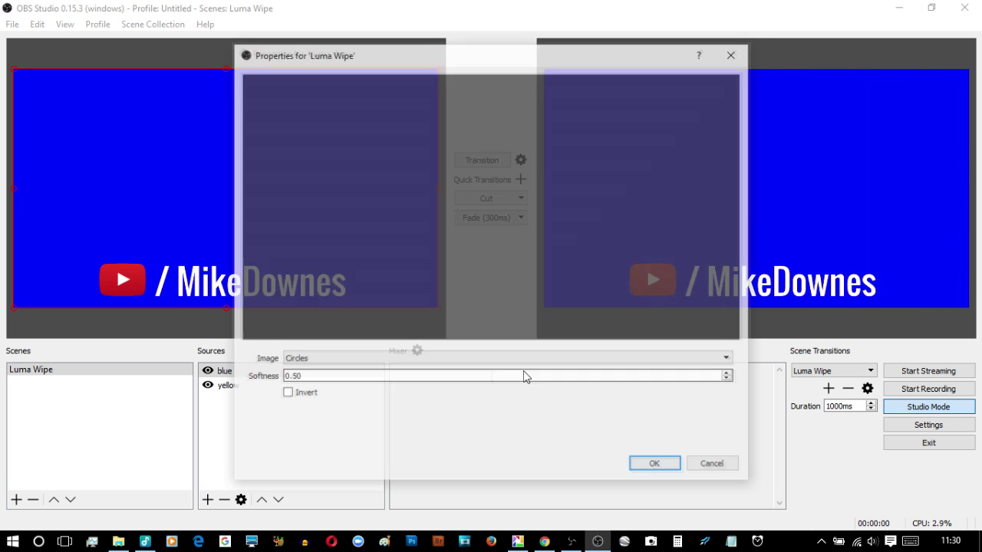
click(404, 359)
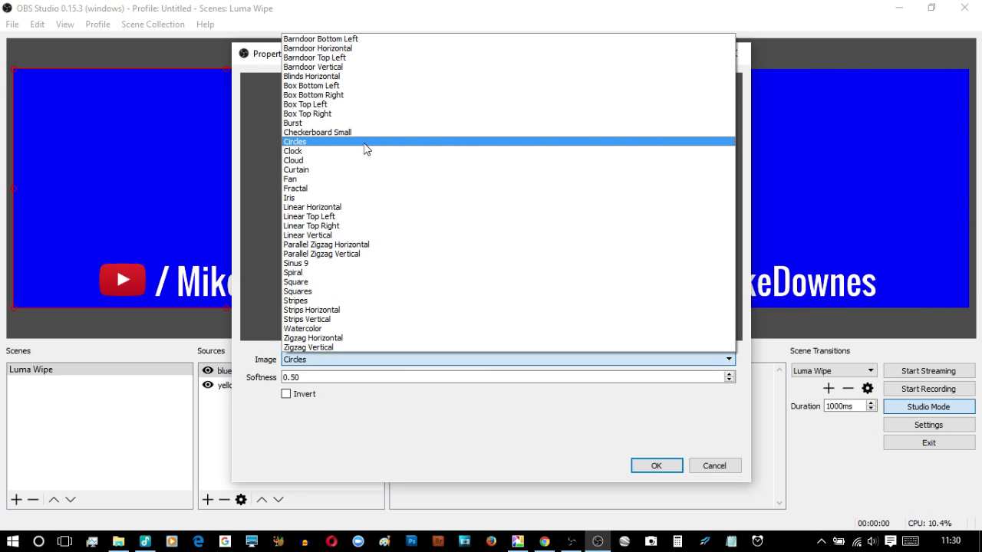
click(361, 152)
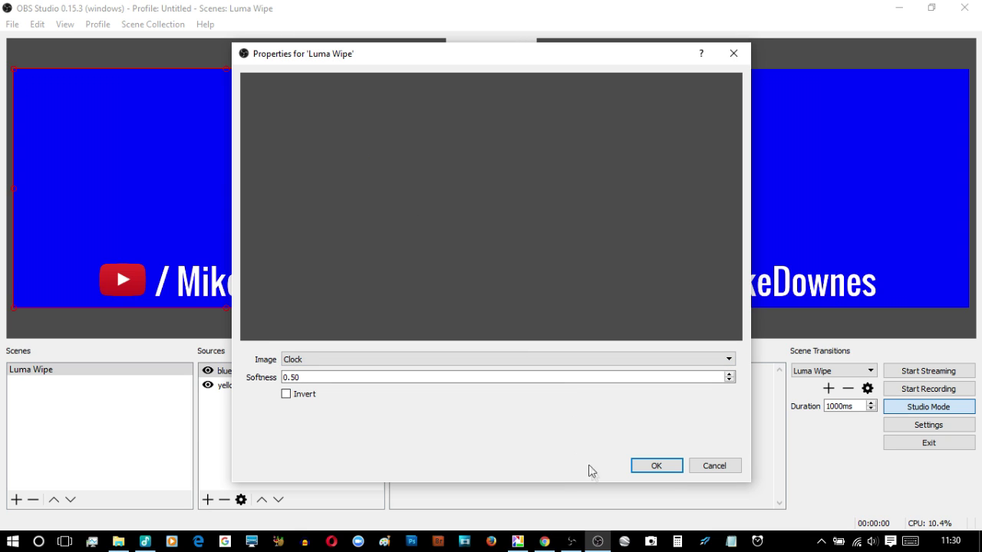
click(657, 466)
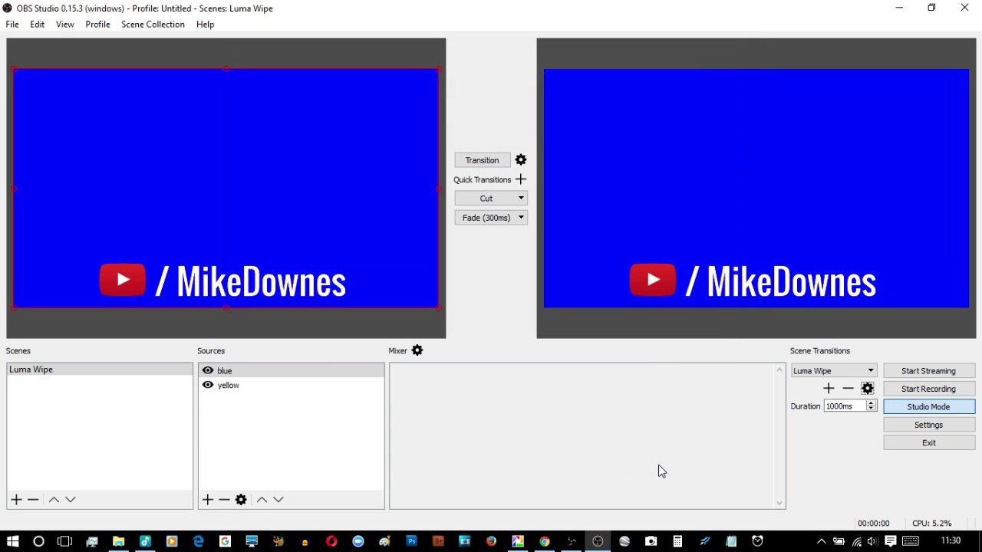
click(207, 371)
click(488, 165)
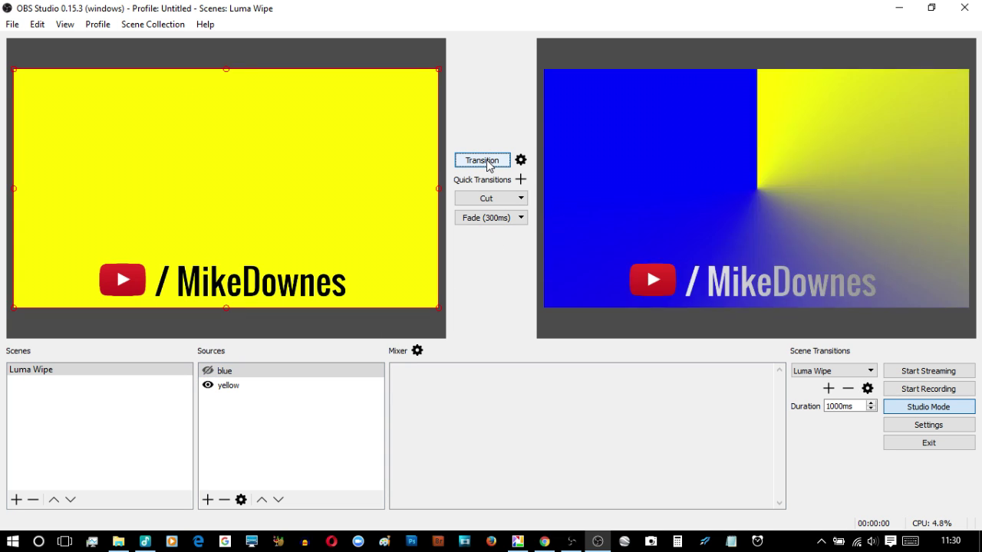
Set the wipe image to Cloud and play it from yellow to blue.
click(867, 389)
click(907, 412)
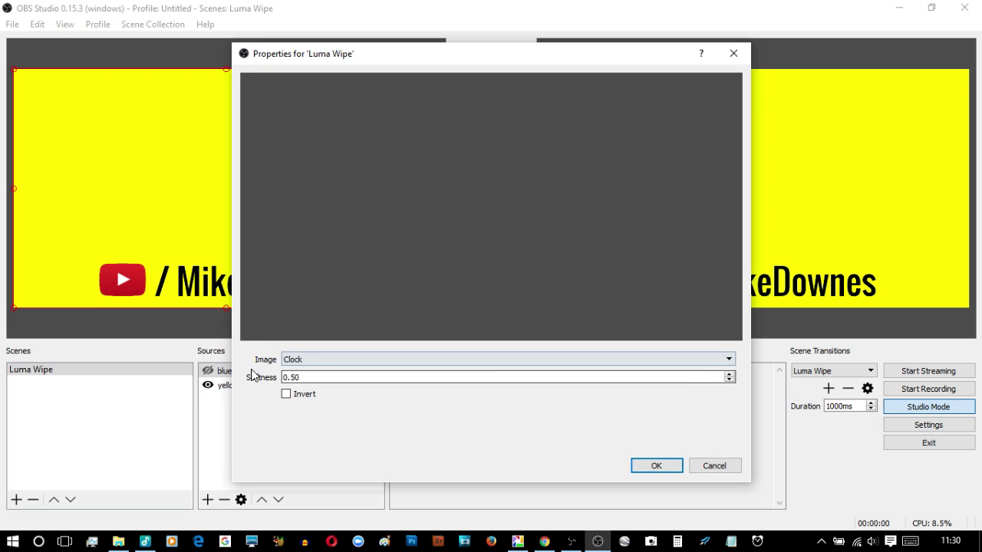
click(299, 361)
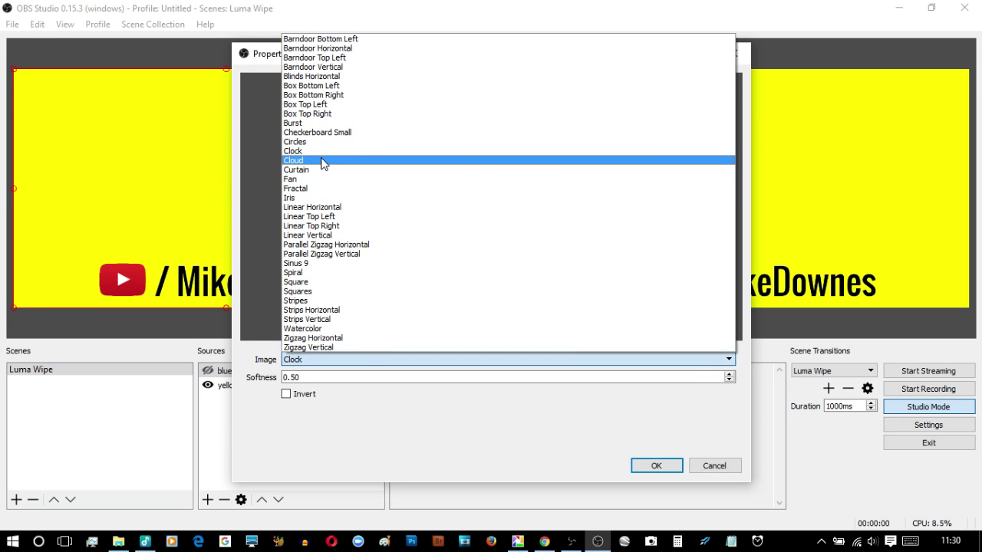
click(323, 161)
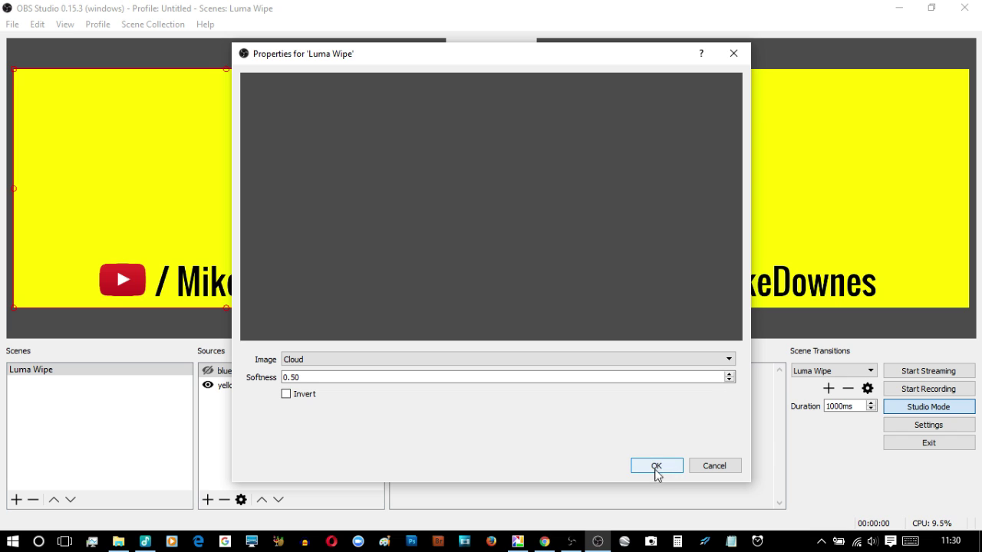
click(657, 467)
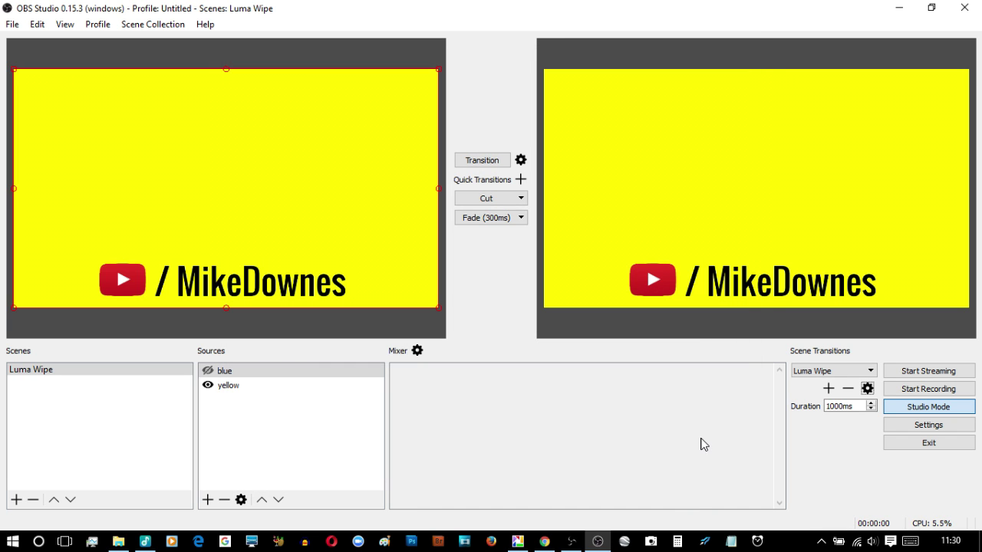
click(227, 374)
click(207, 372)
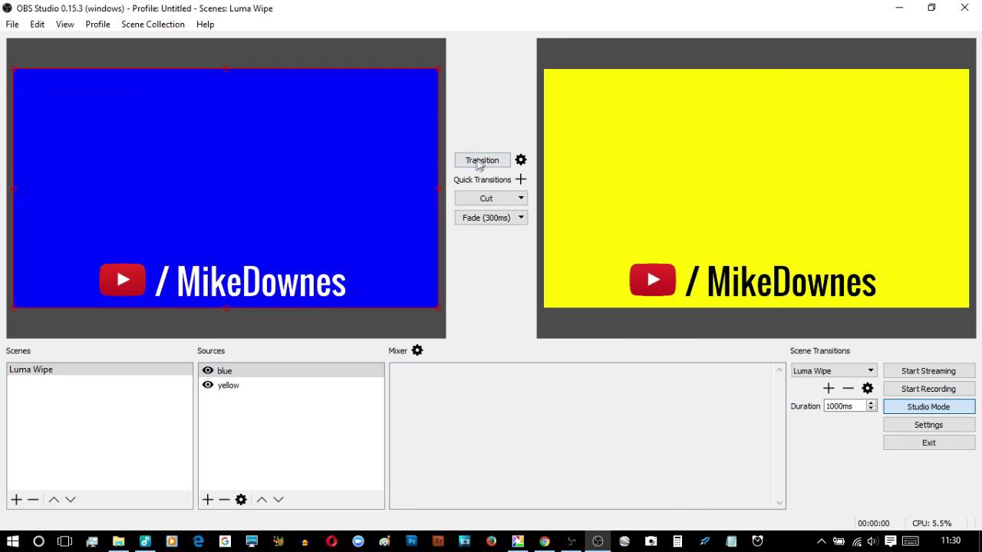
click(481, 160)
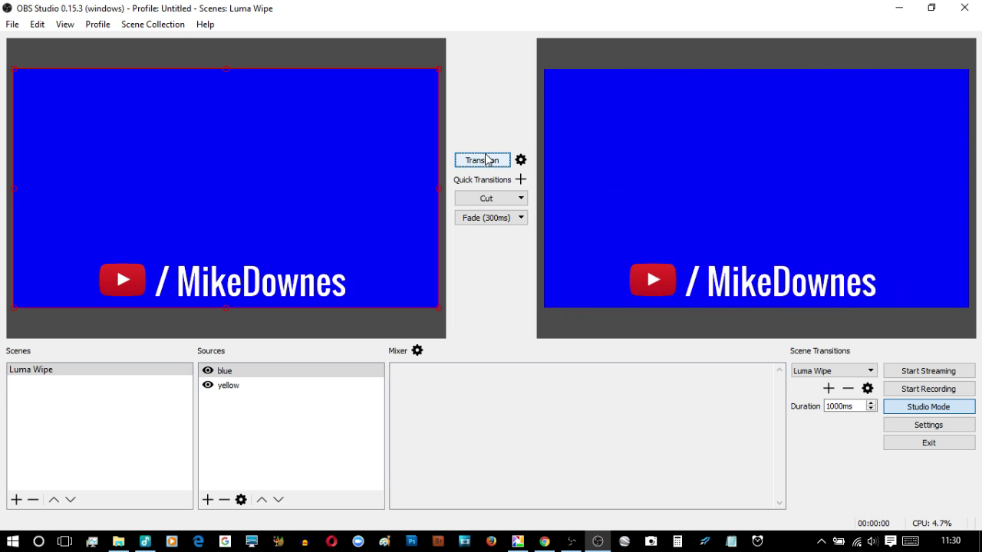
click(867, 390)
Set the Luma Wipe image to Curtain and play it from the blue slide to yellow.
click(899, 420)
click(328, 359)
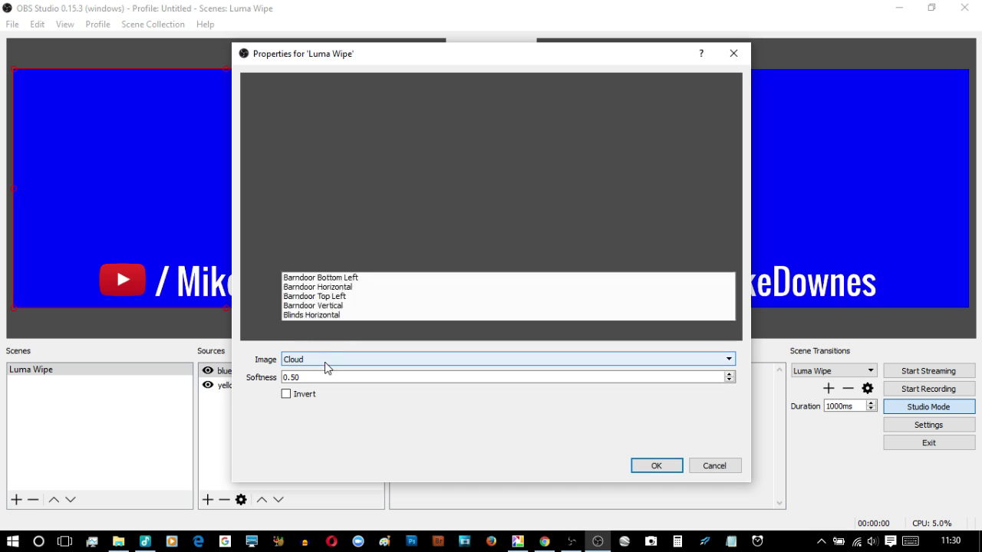
click(305, 171)
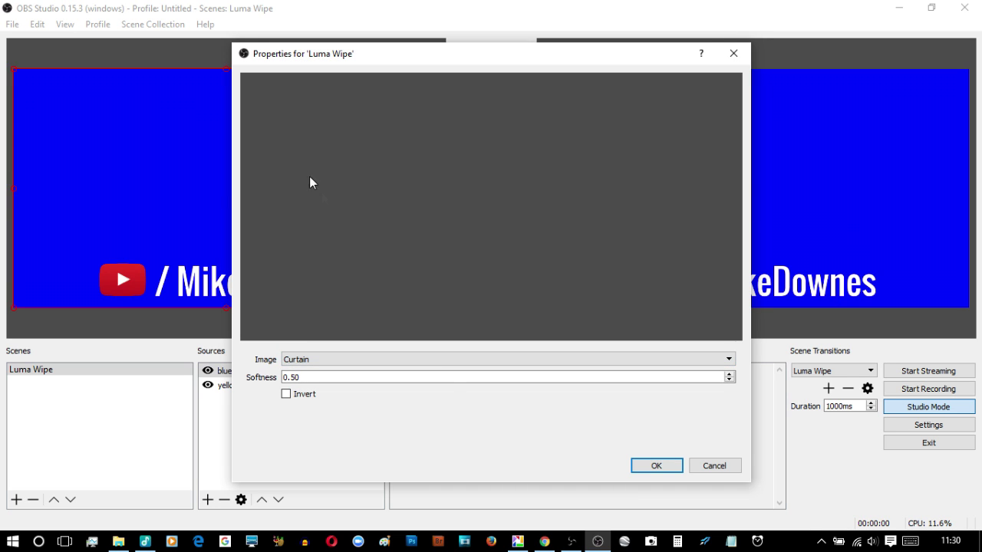
click(653, 465)
click(209, 375)
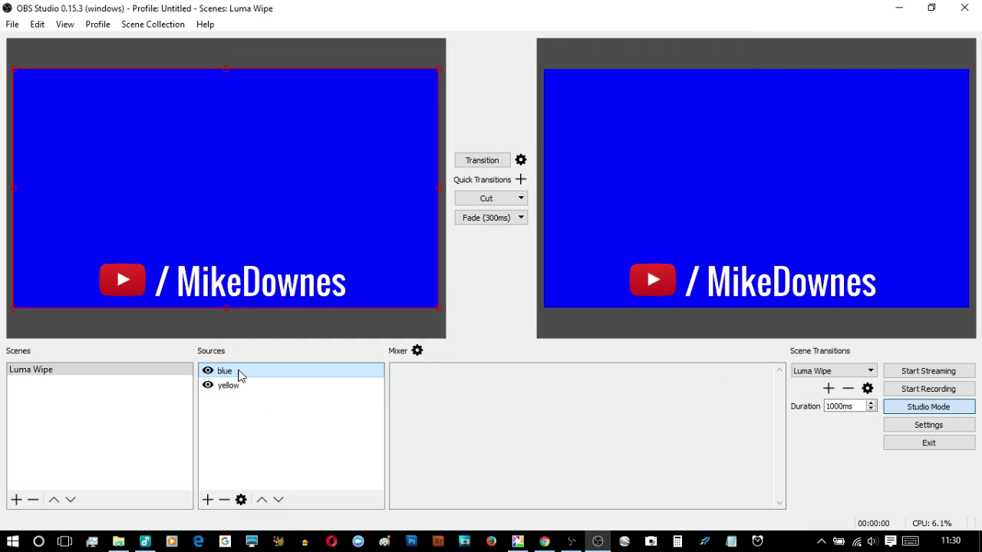
click(208, 371)
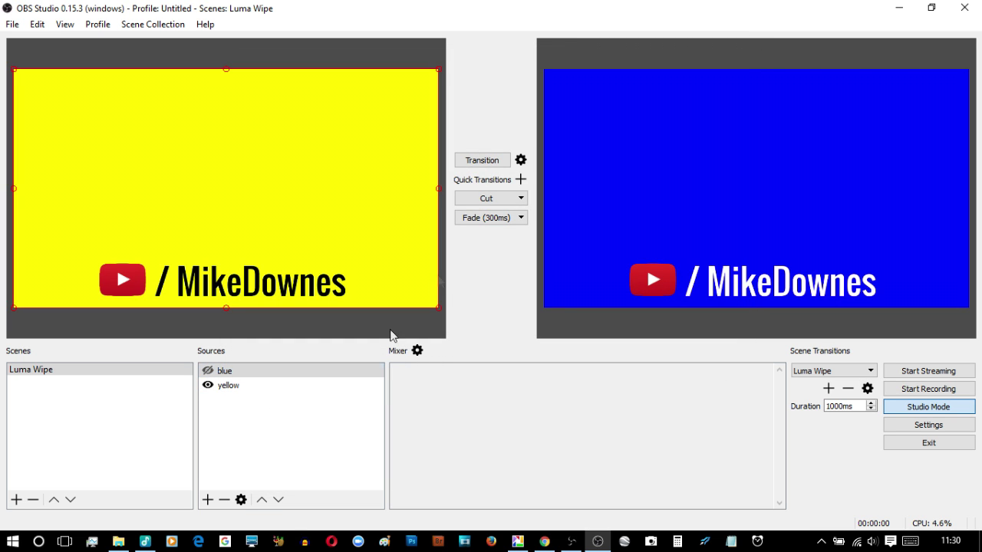
click(473, 163)
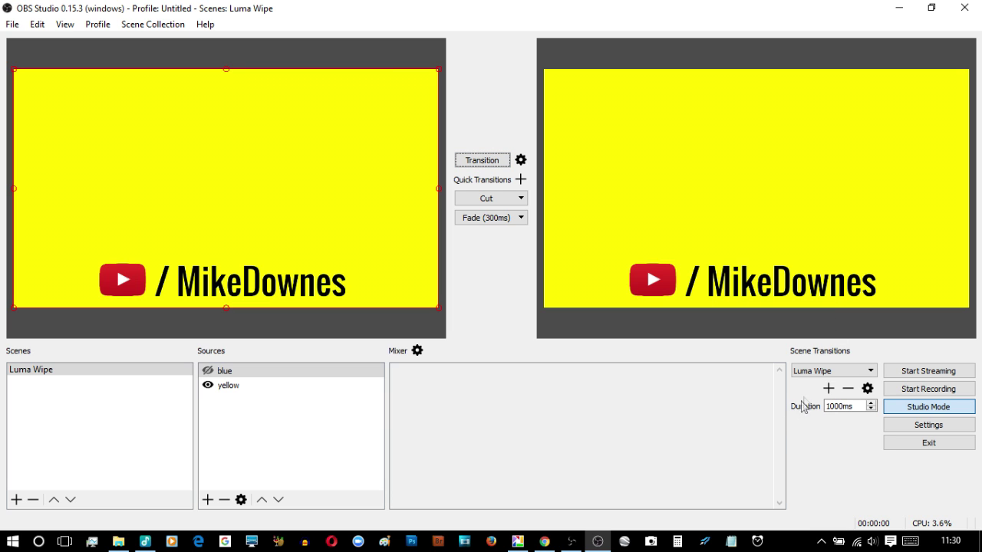
Switch the wipe image to Fan and play it from yellow back to blue.
click(867, 389)
click(901, 415)
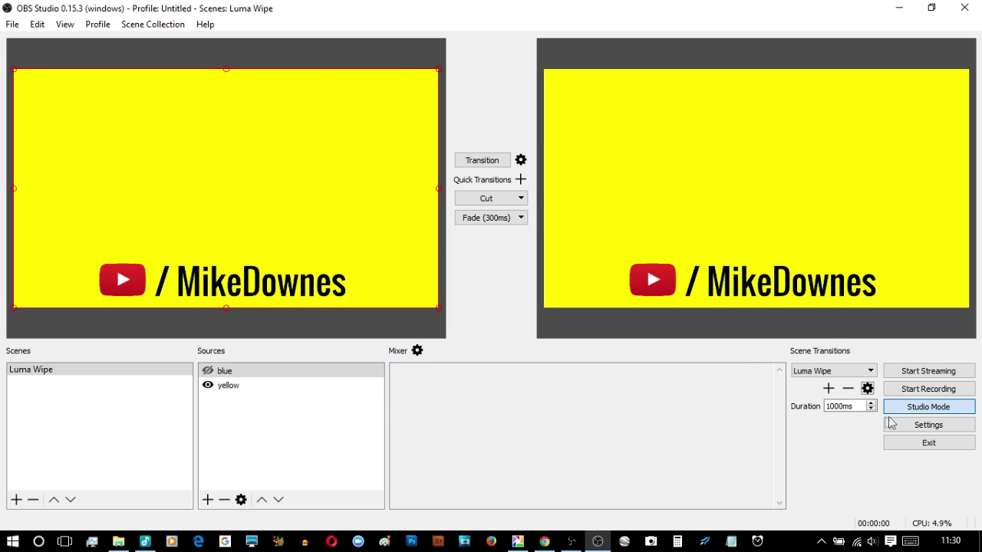
click(445, 360)
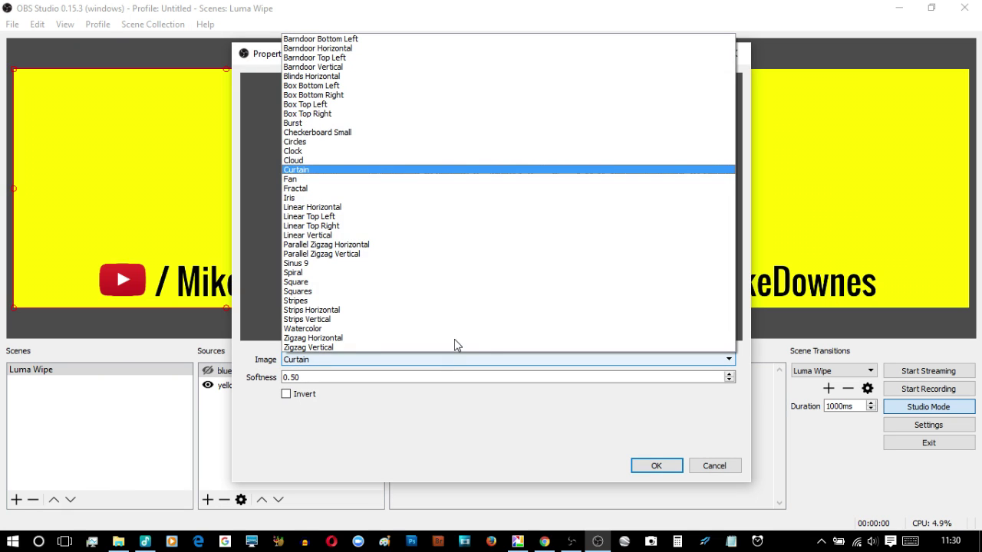
click(350, 183)
click(649, 467)
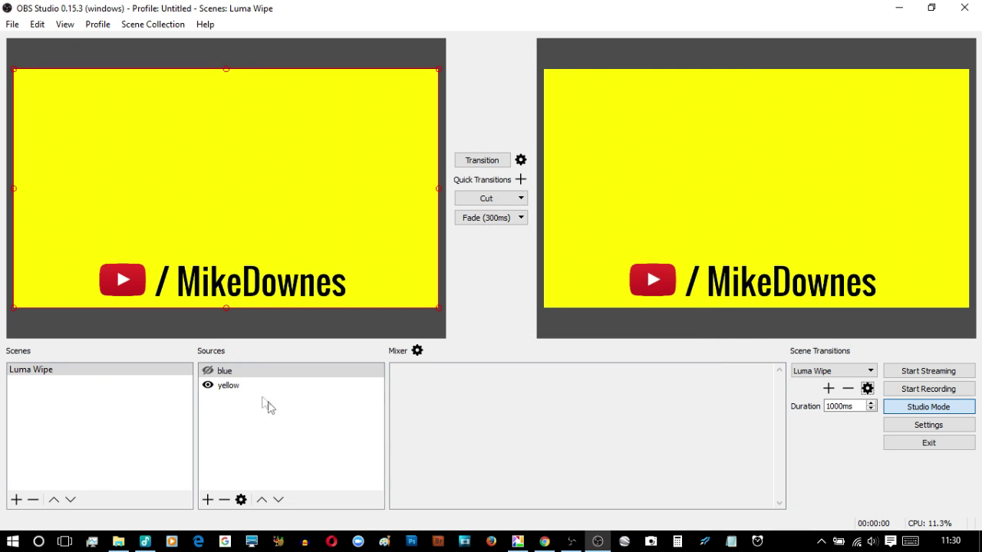
click(223, 372)
click(210, 371)
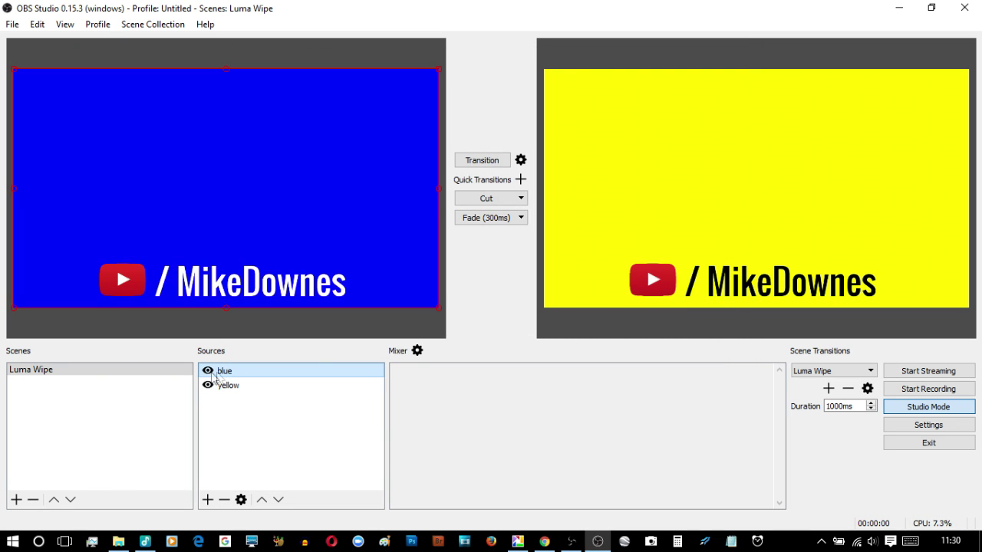
click(469, 164)
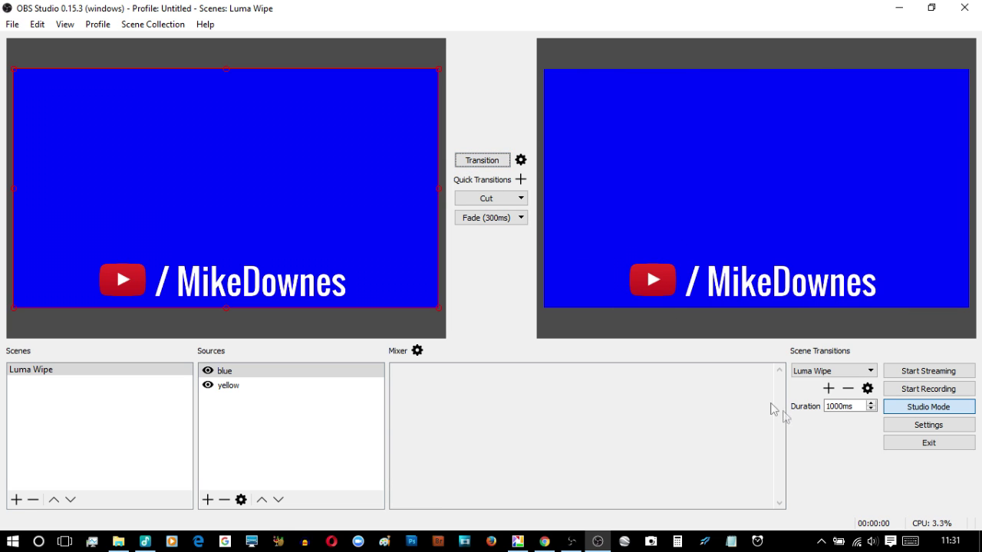
Switch the wipe image to Fractal and play it from blue to yellow.
click(867, 389)
click(913, 410)
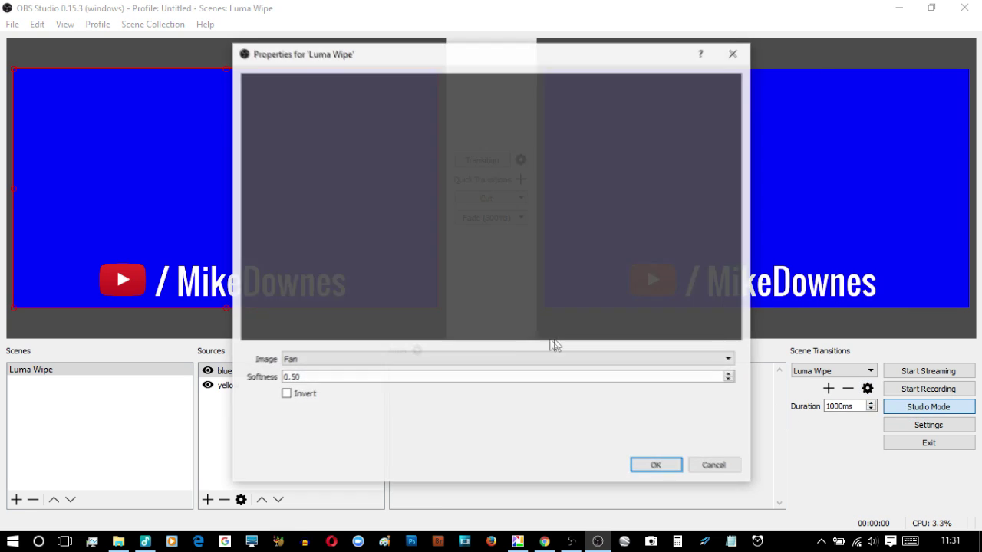
click(424, 361)
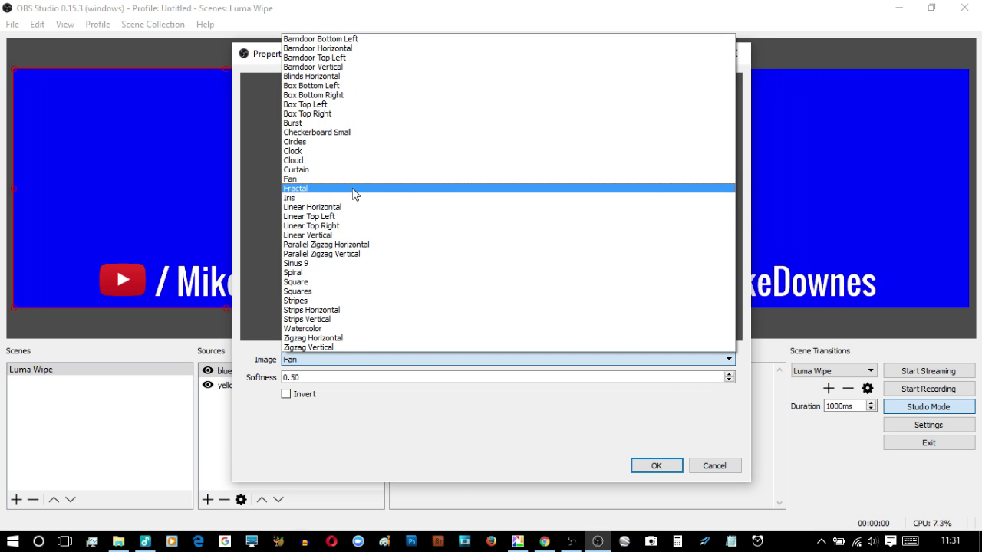
click(353, 189)
click(650, 464)
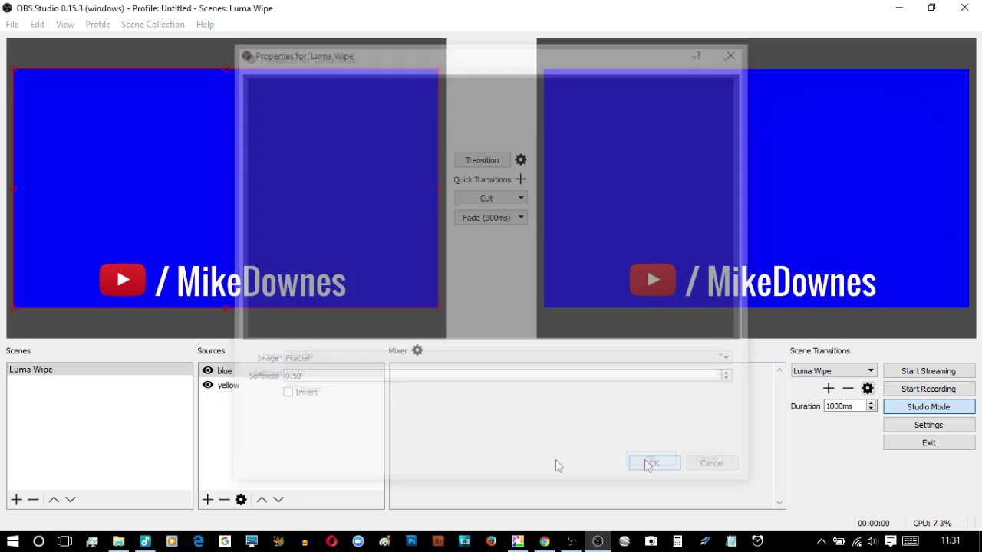
click(218, 373)
click(207, 372)
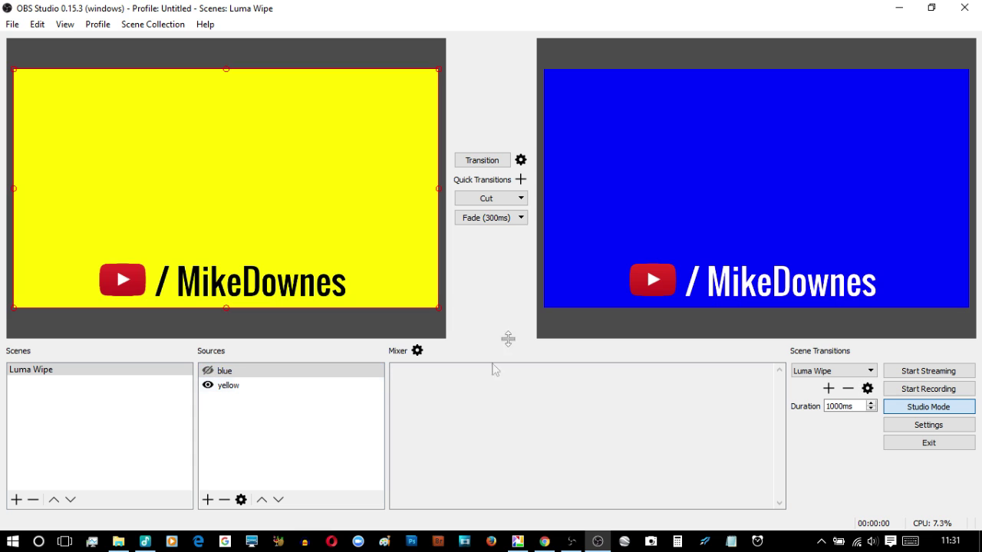
click(482, 160)
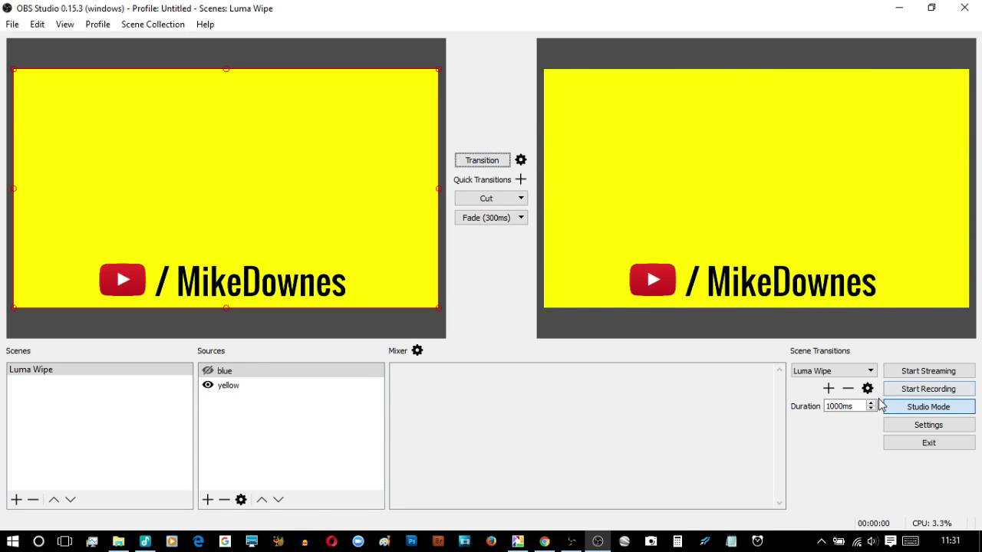
Switch the wipe image to Iris and play it from yellow to blue.
click(867, 389)
click(890, 412)
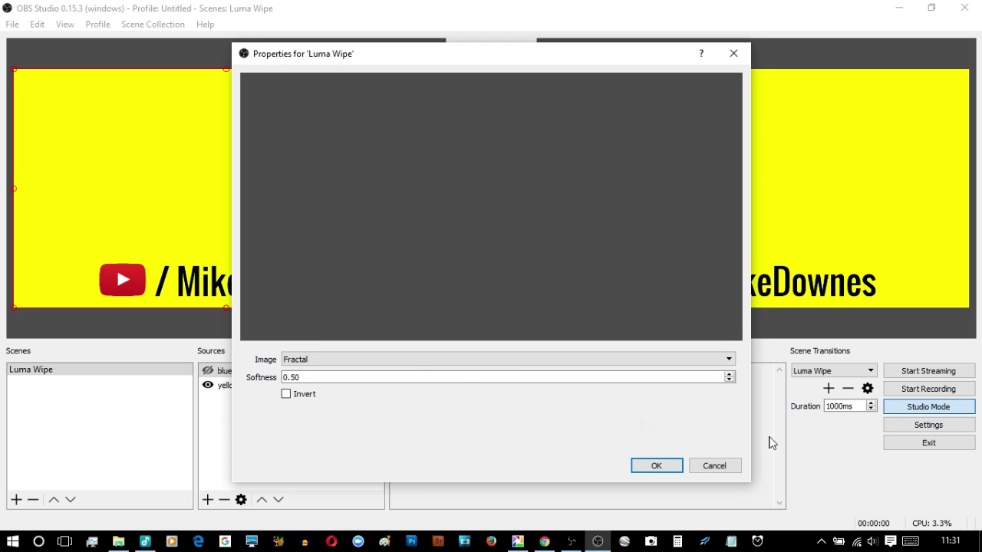
click(428, 360)
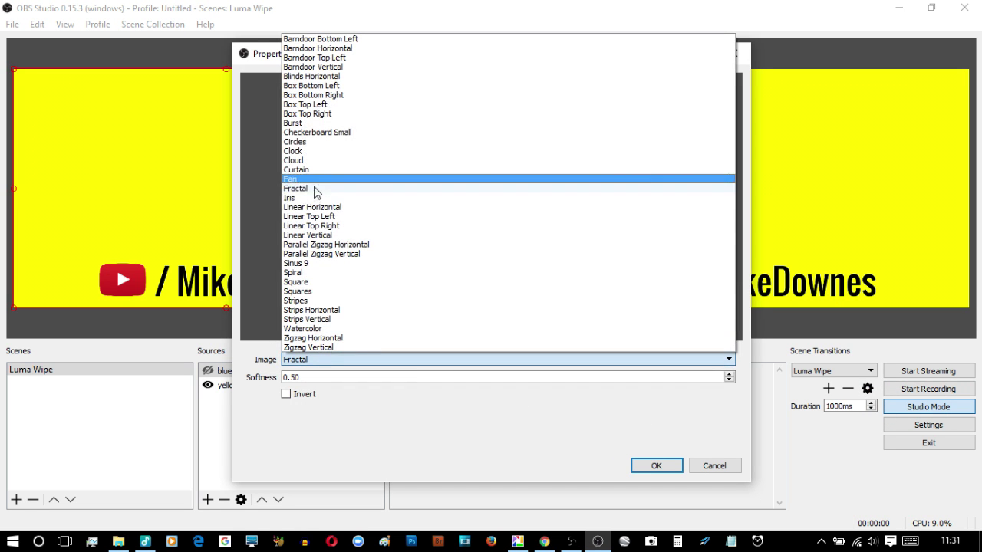
click(313, 201)
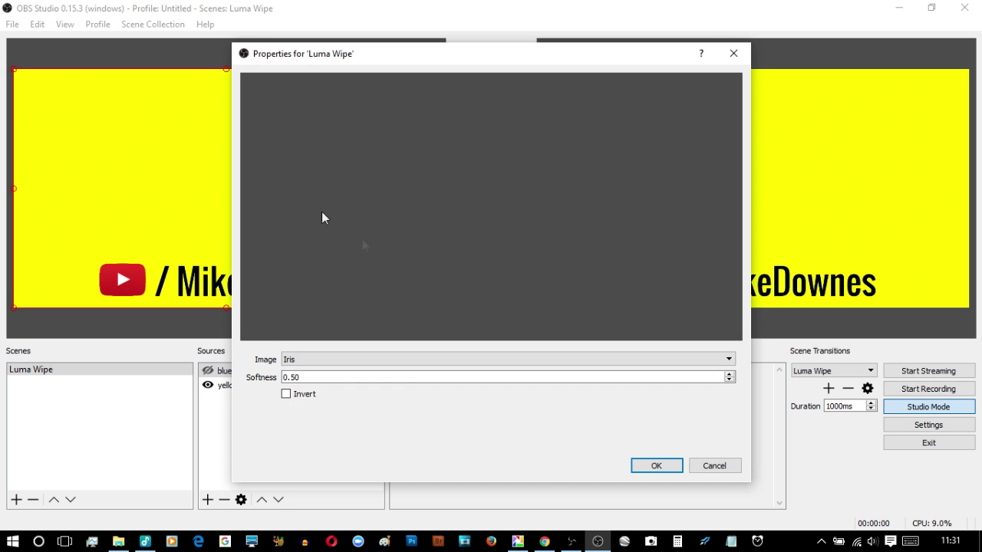
click(656, 466)
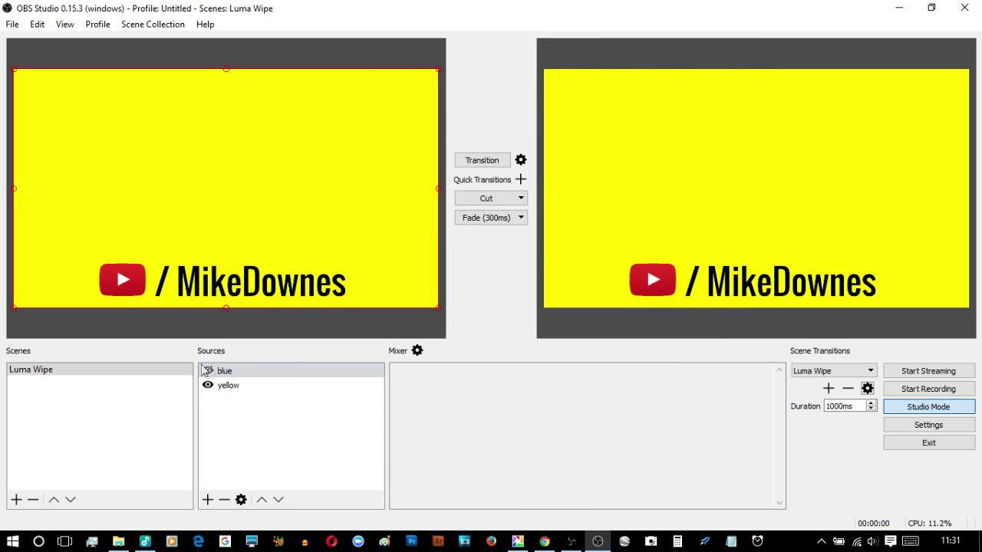
click(207, 371)
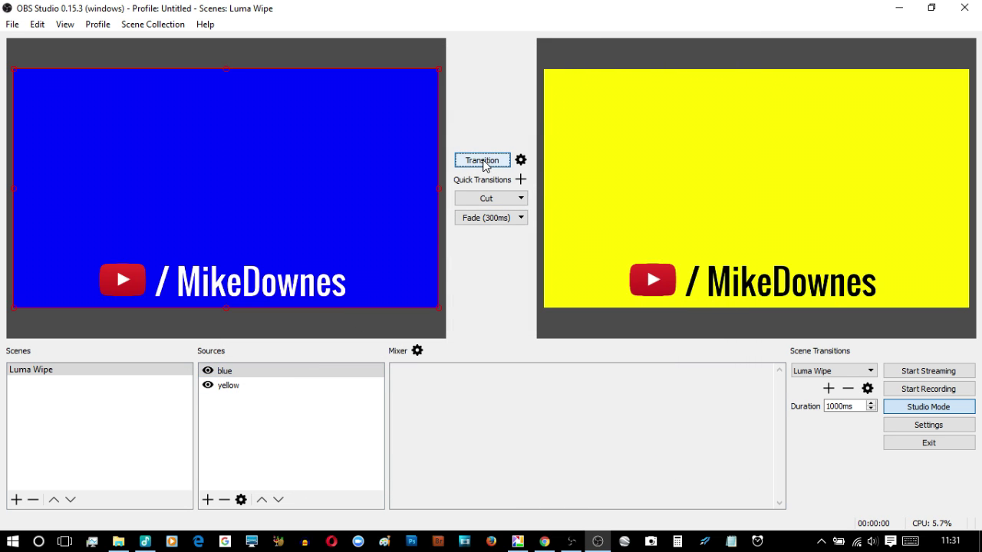
click(483, 164)
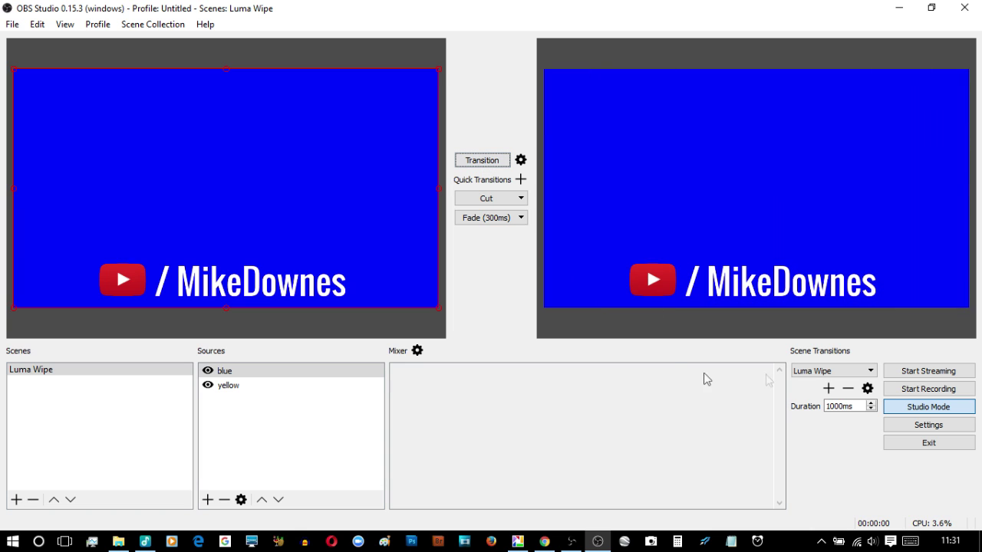
click(866, 388)
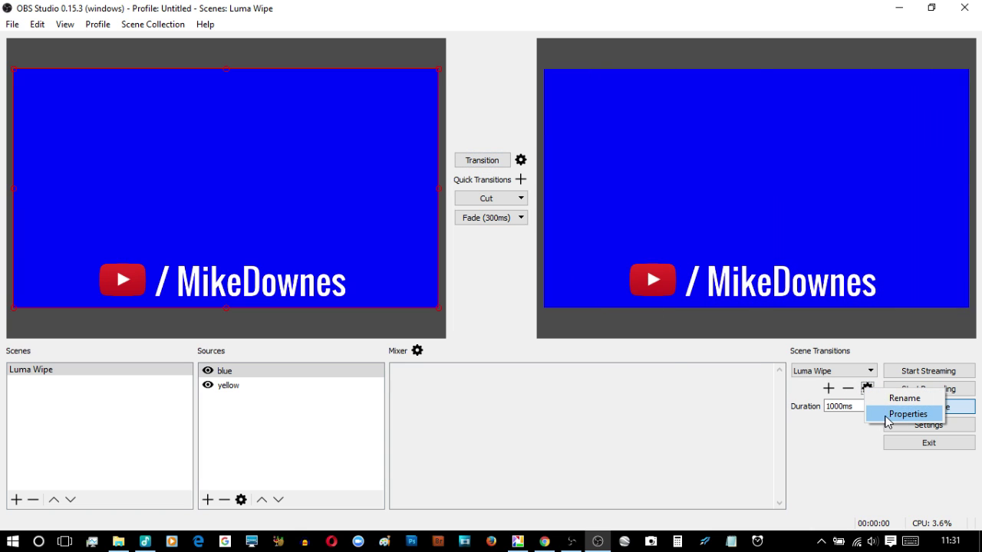
Set the wipe image to Linear Horizontal and play it from blue to yellow.
click(887, 416)
click(286, 365)
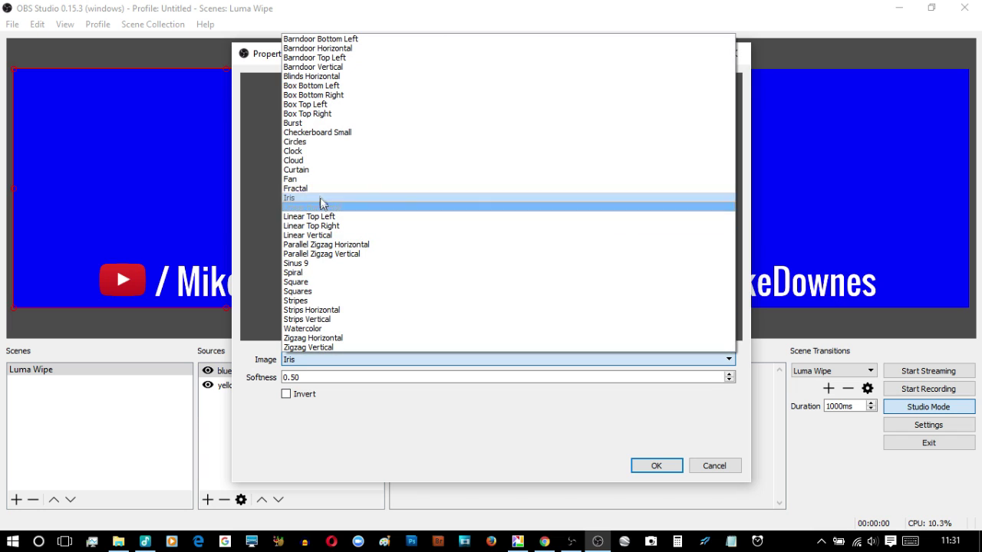
click(316, 213)
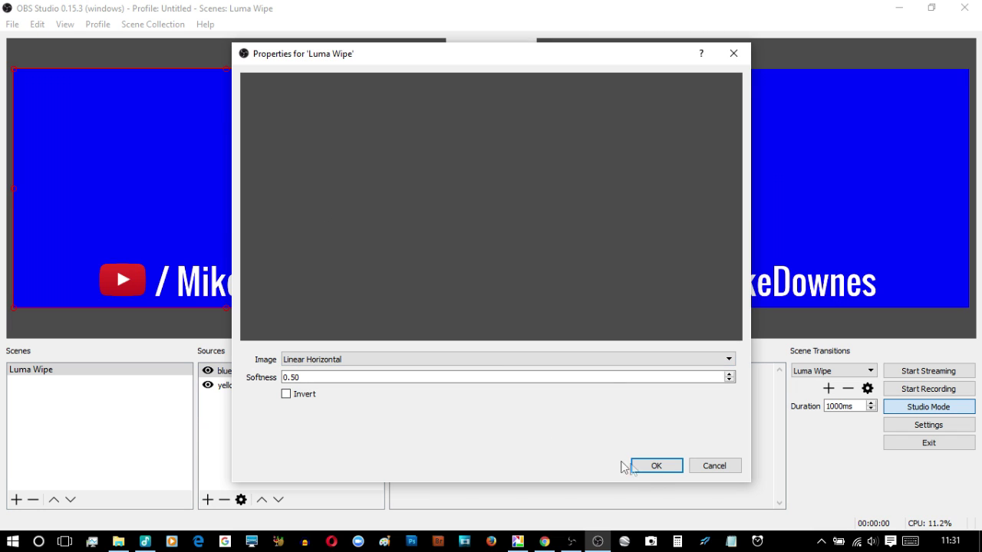
click(656, 468)
click(207, 371)
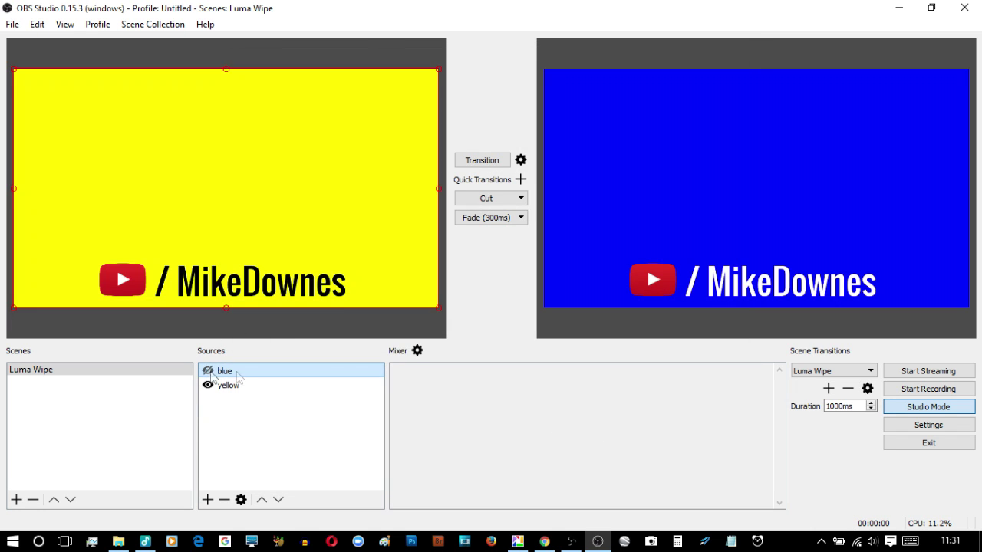
click(474, 163)
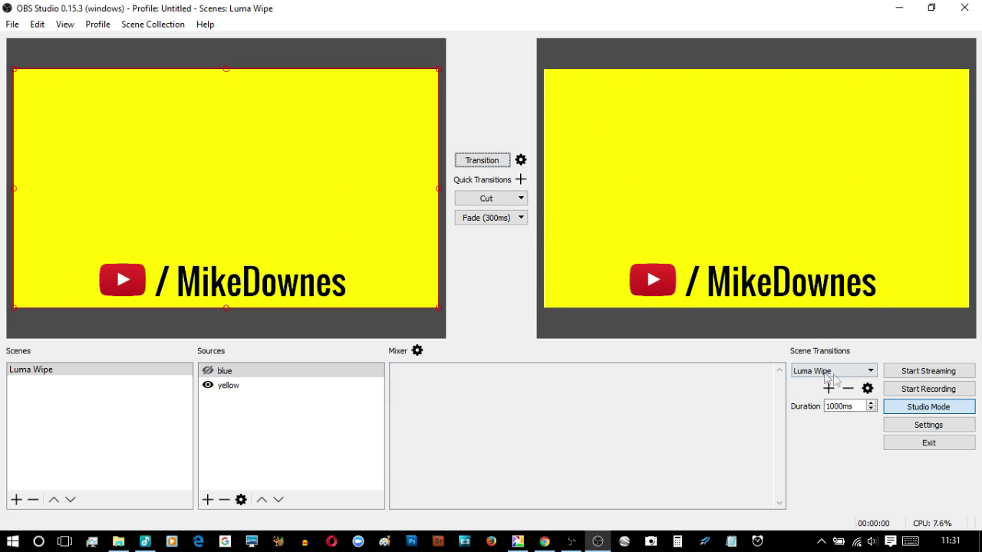
Switch the wipe image to Linear Top Left and play it from yellow to blue.
click(867, 389)
click(894, 415)
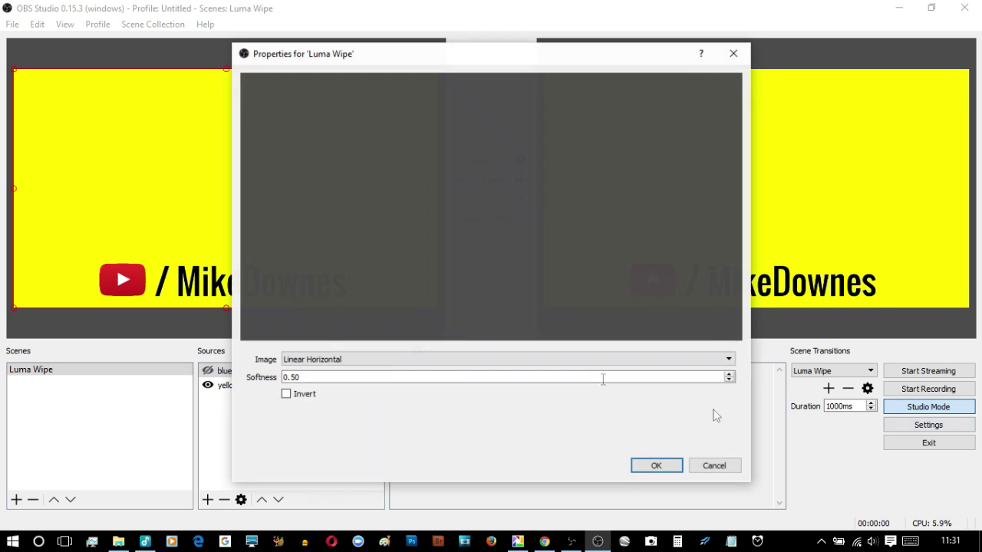
click(317, 360)
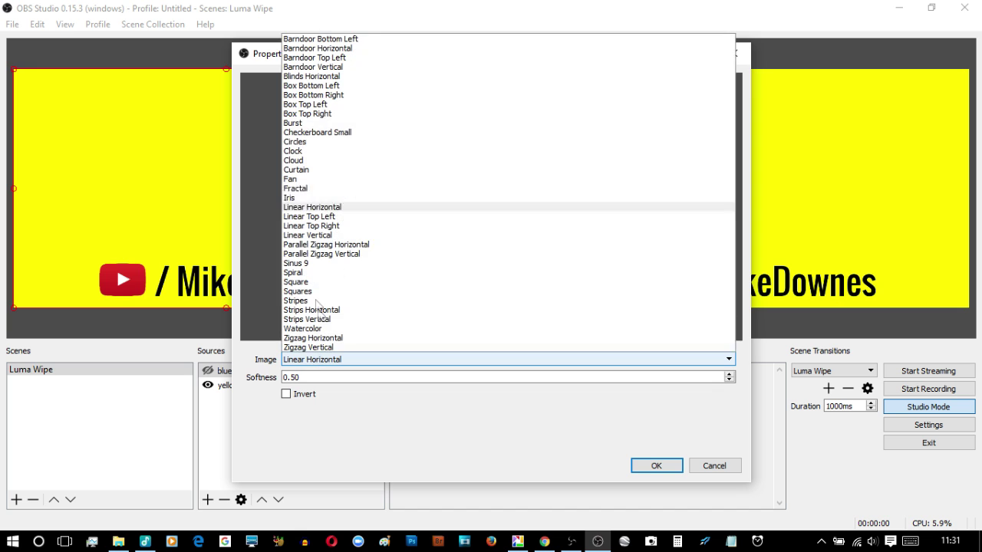
click(327, 217)
click(663, 468)
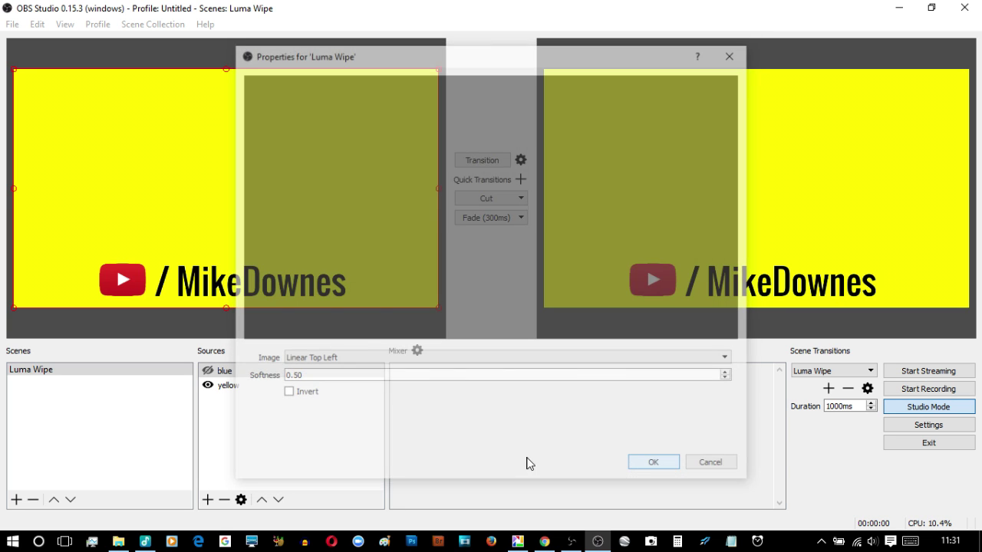
click(477, 167)
Switch the wipe image to Linear Top Right and play it from blue to yellow.
click(868, 388)
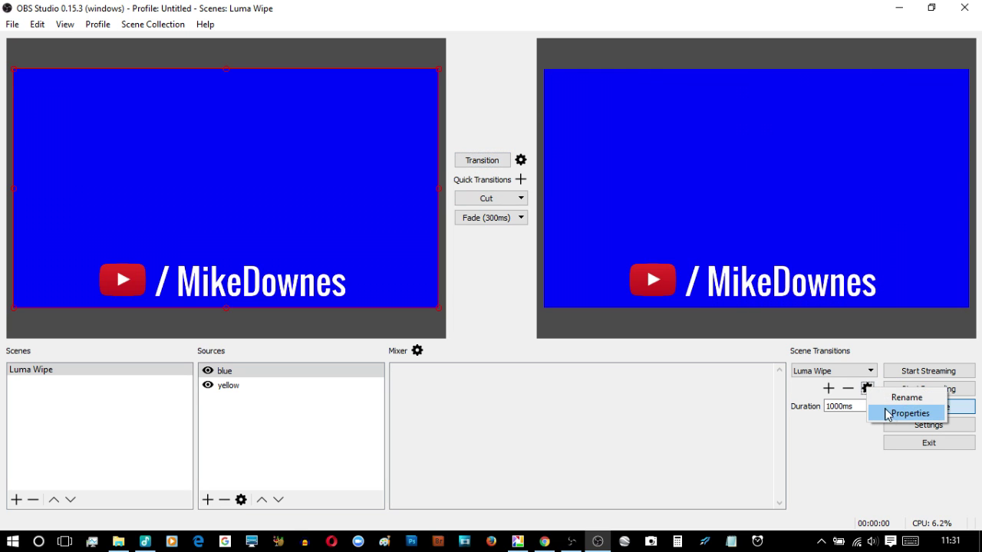
click(905, 413)
click(351, 360)
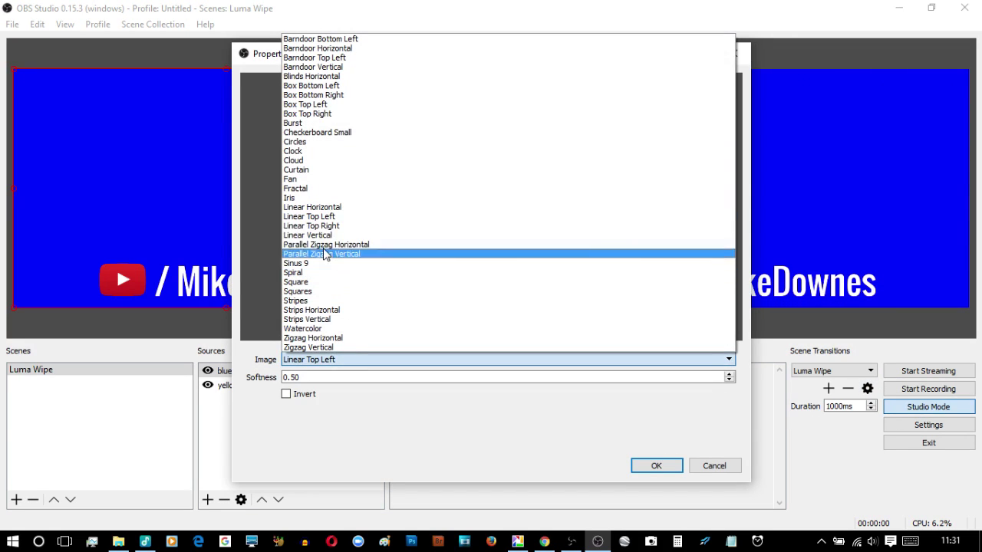
click(323, 228)
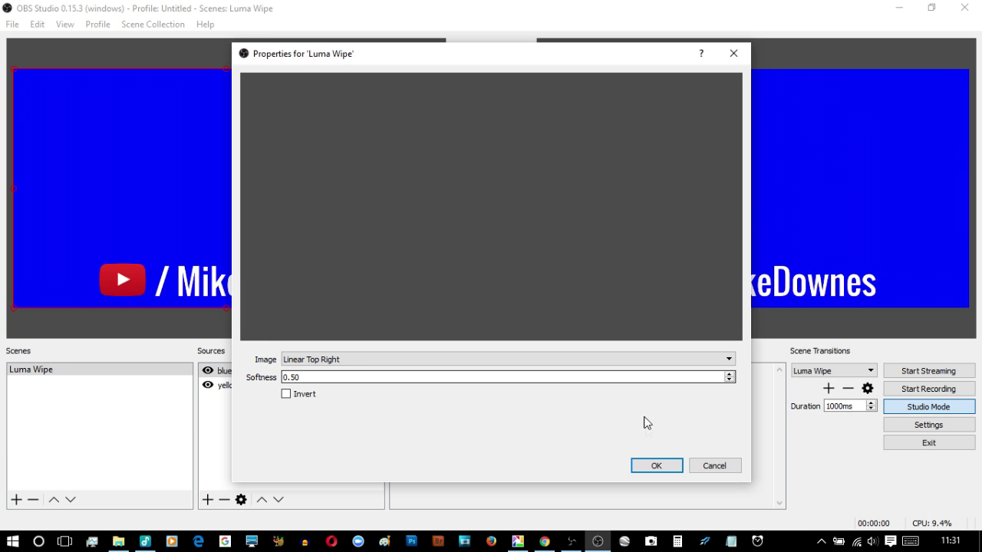
click(655, 465)
click(207, 370)
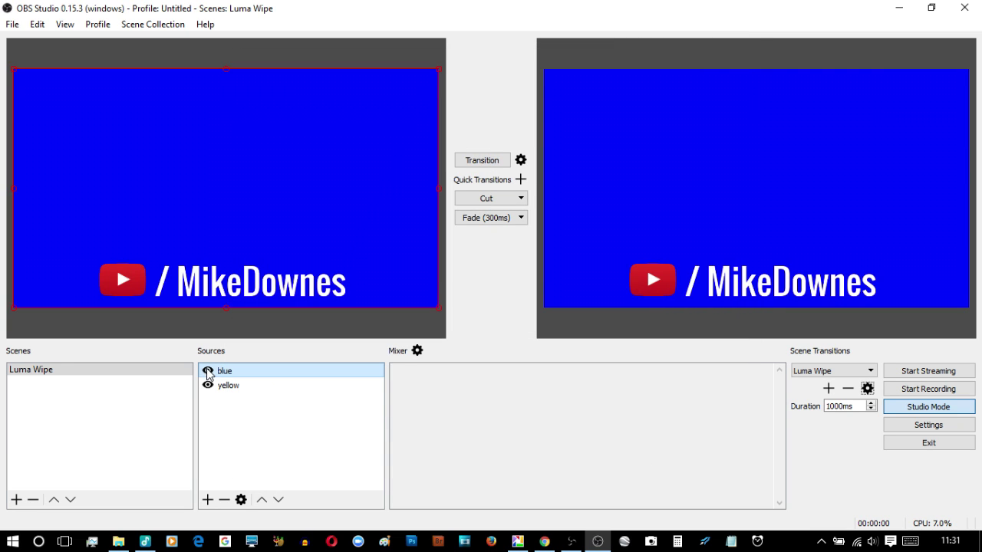
click(470, 161)
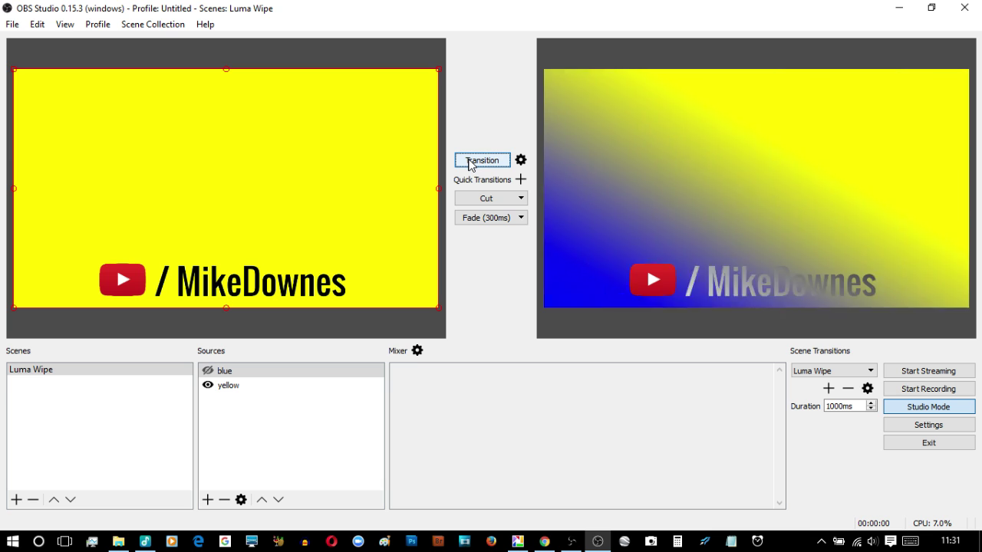
Switch the wipe image to Linear Vertical and play it from yellow to blue.
click(867, 389)
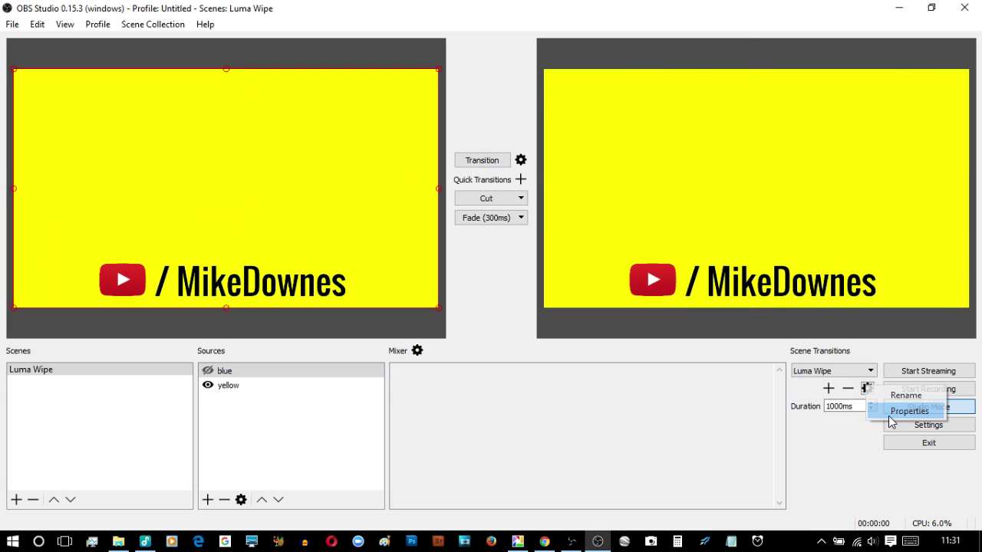
click(906, 410)
click(357, 364)
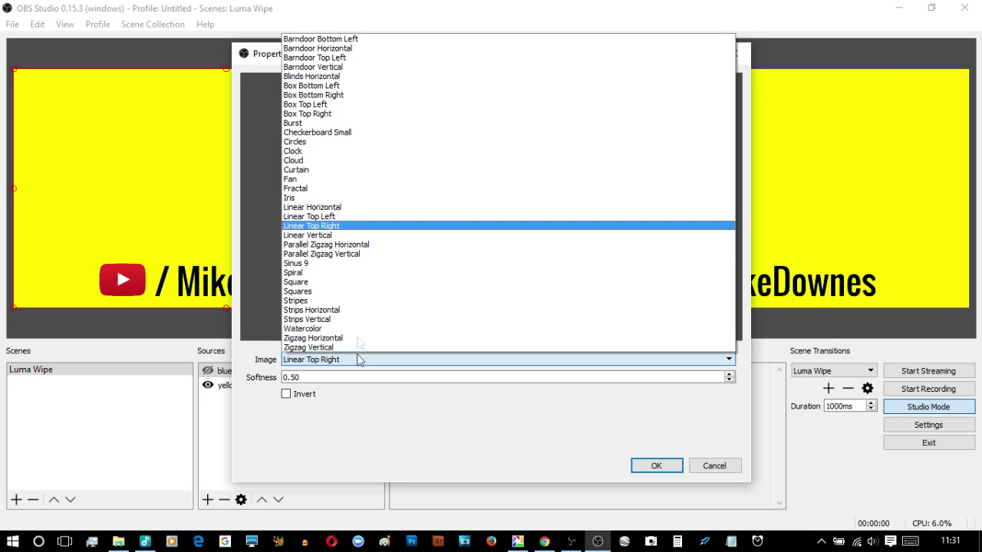
click(349, 236)
click(656, 466)
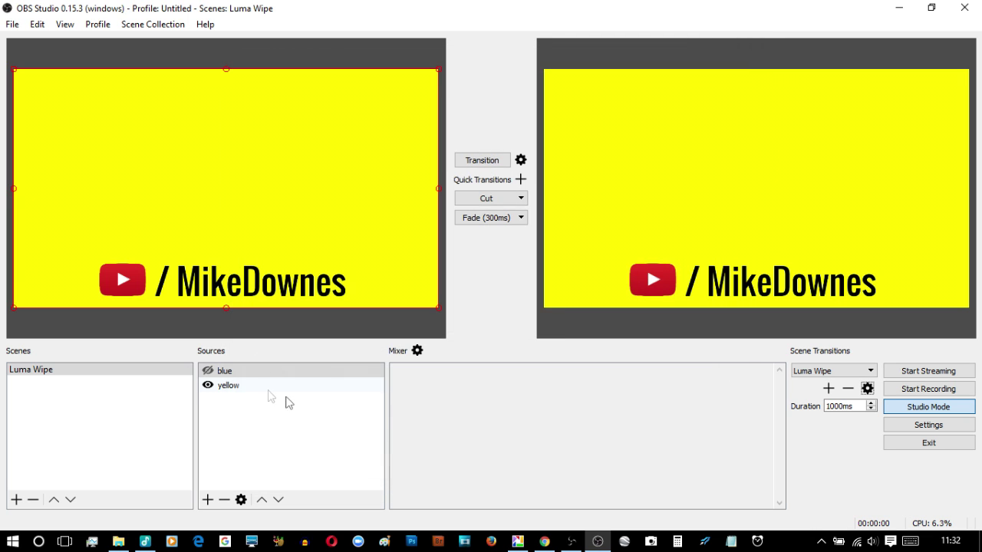
click(211, 376)
click(209, 372)
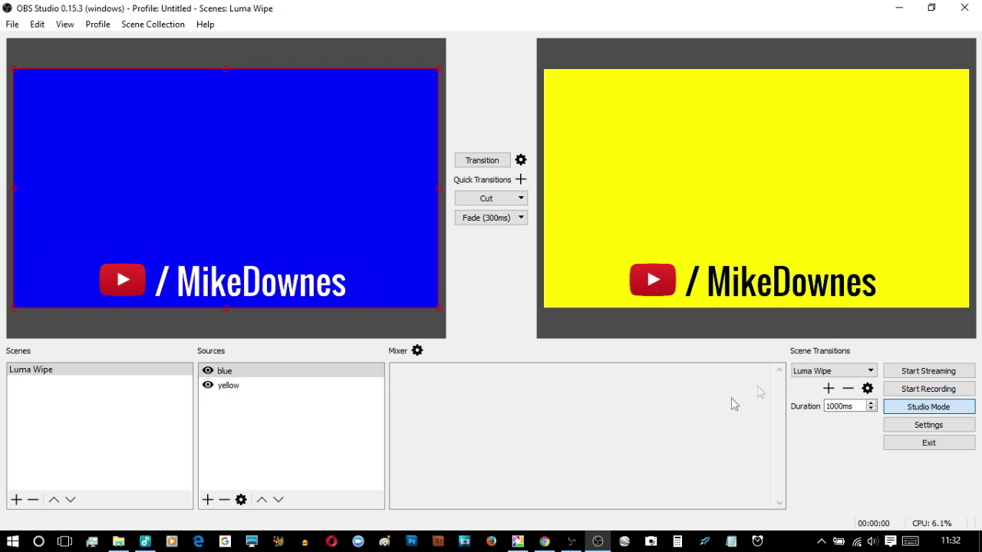
click(473, 161)
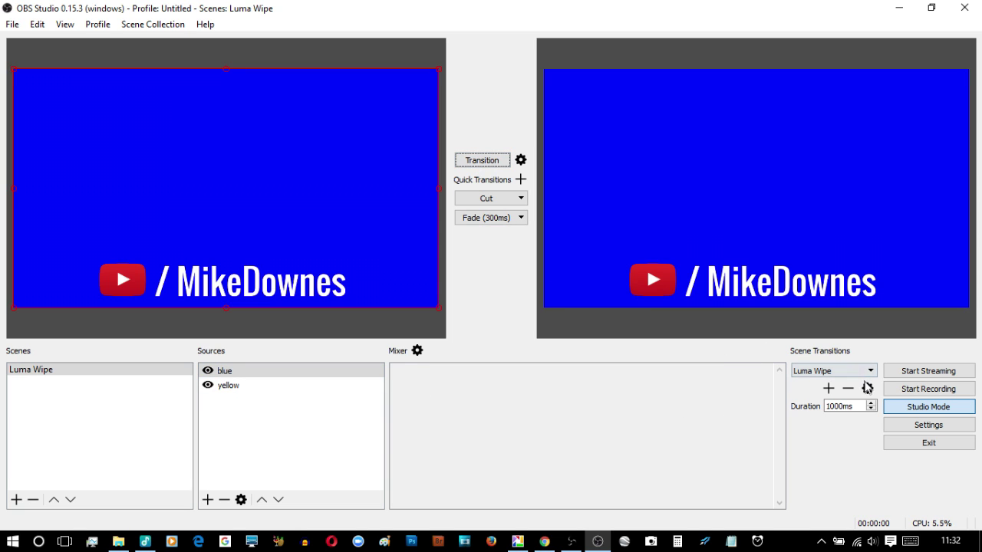
click(867, 388)
Set the wipe image to Parallel Zigzag Horizontal and play it from blue to yellow.
click(893, 419)
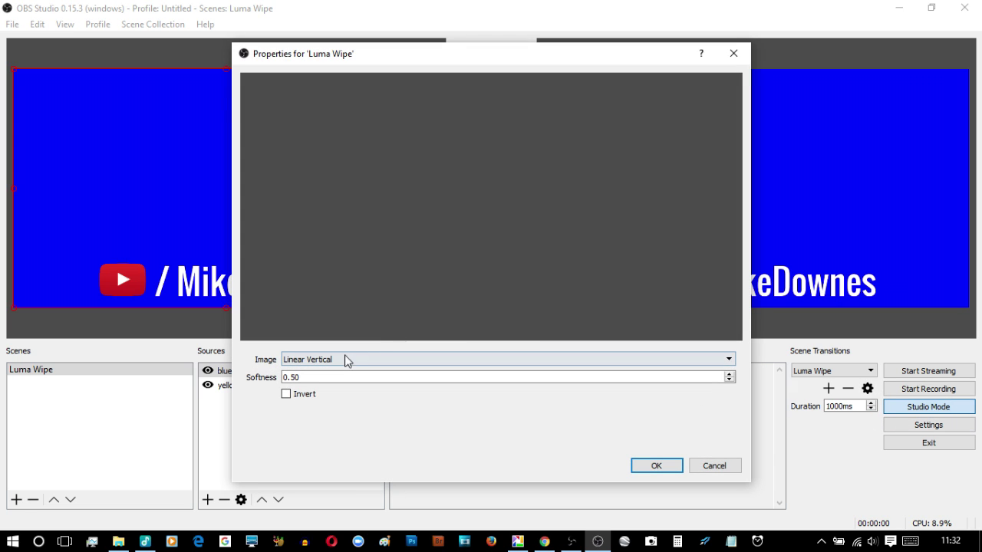
click(345, 360)
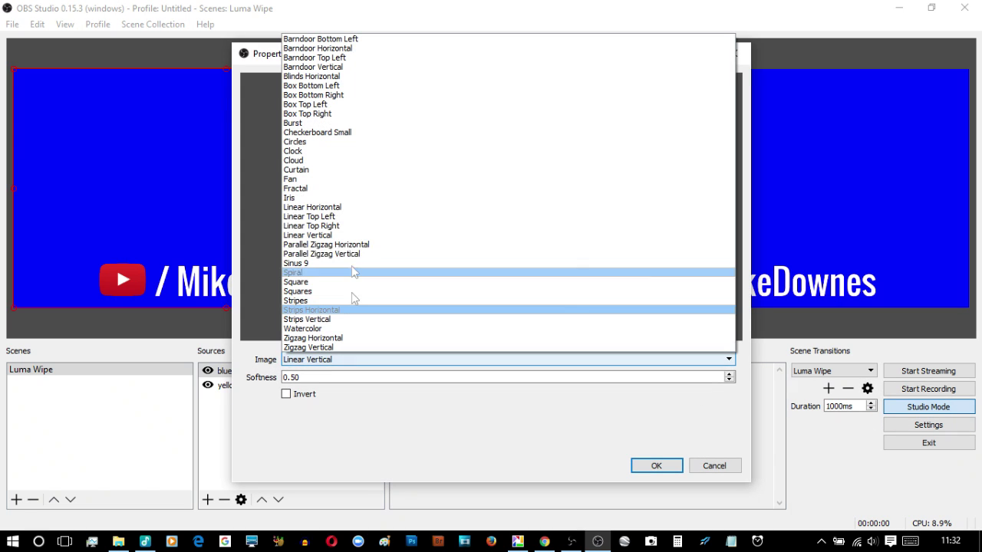
click(355, 245)
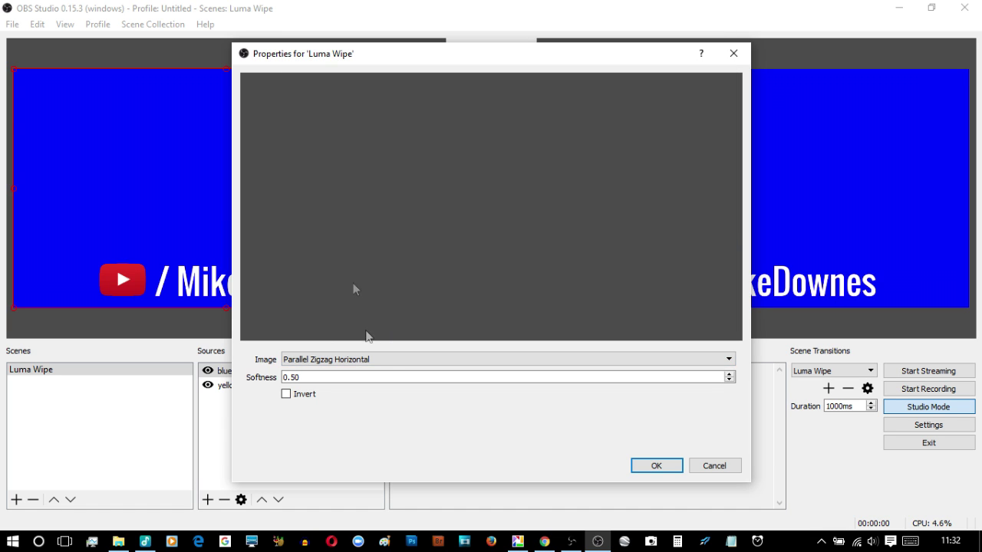
click(657, 467)
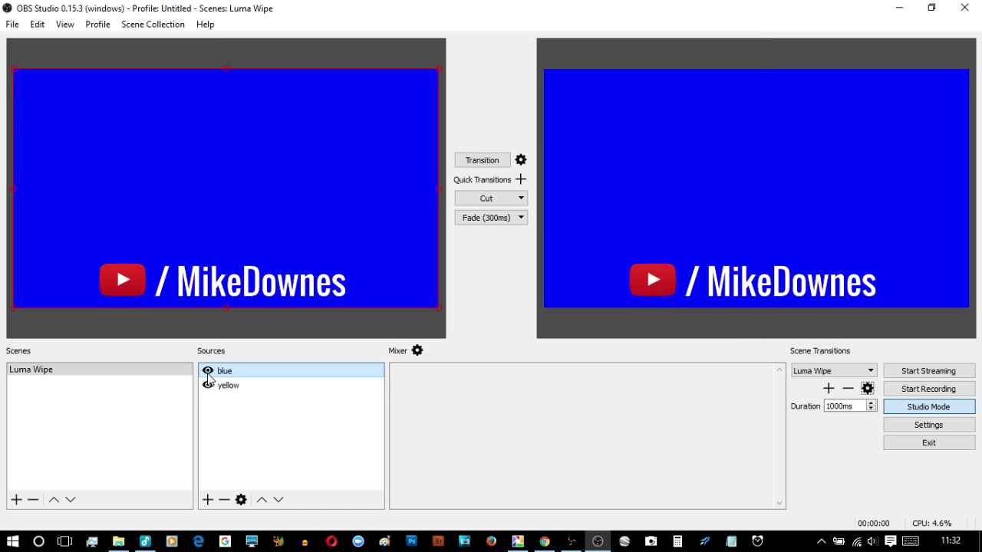
click(207, 372)
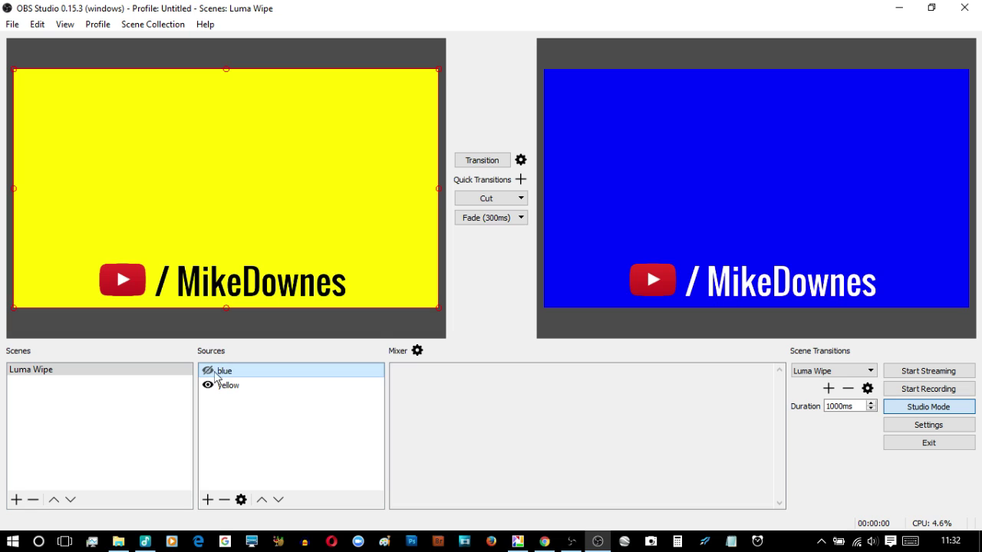
click(484, 170)
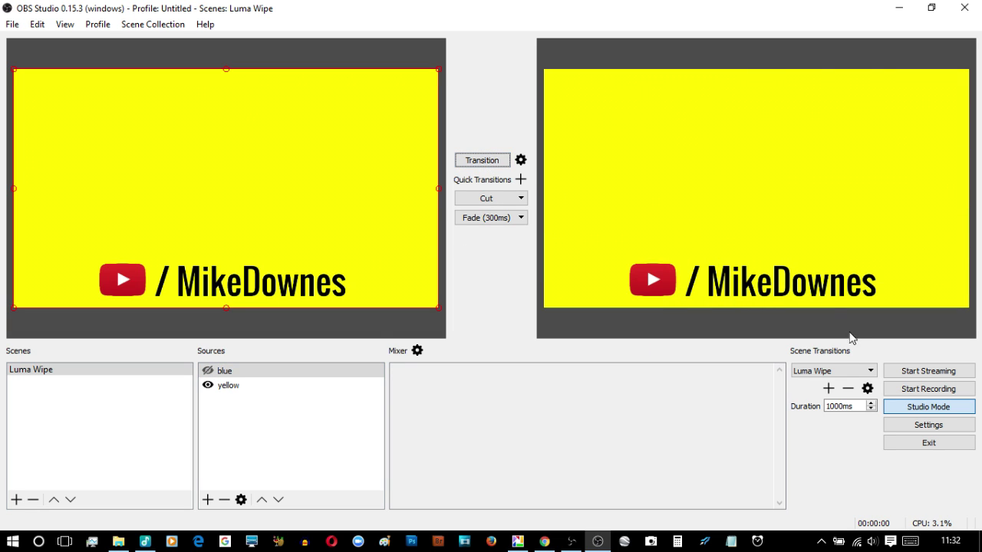
Switch the wipe image to Parallel Zigzag Vertical and play it from yellow to blue.
click(867, 390)
click(883, 415)
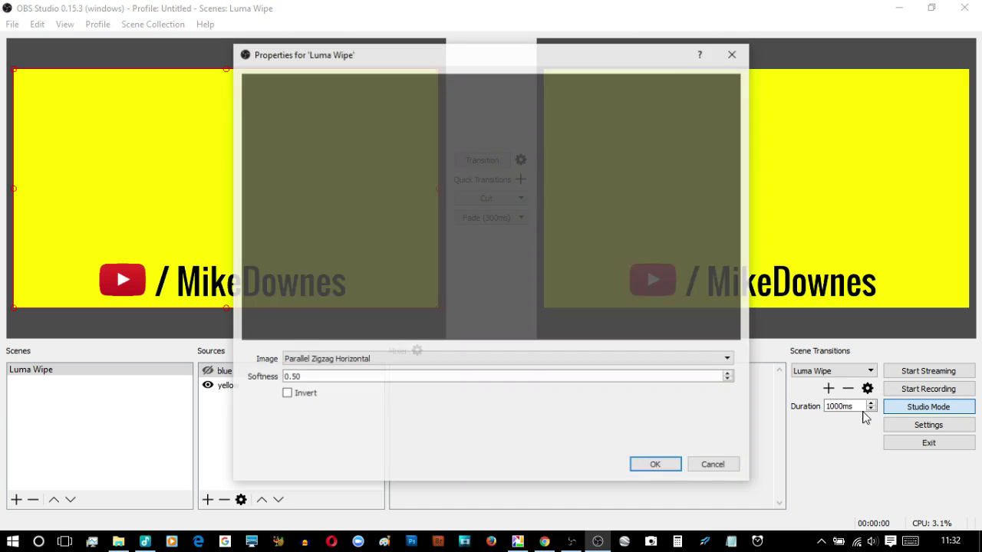
click(359, 359)
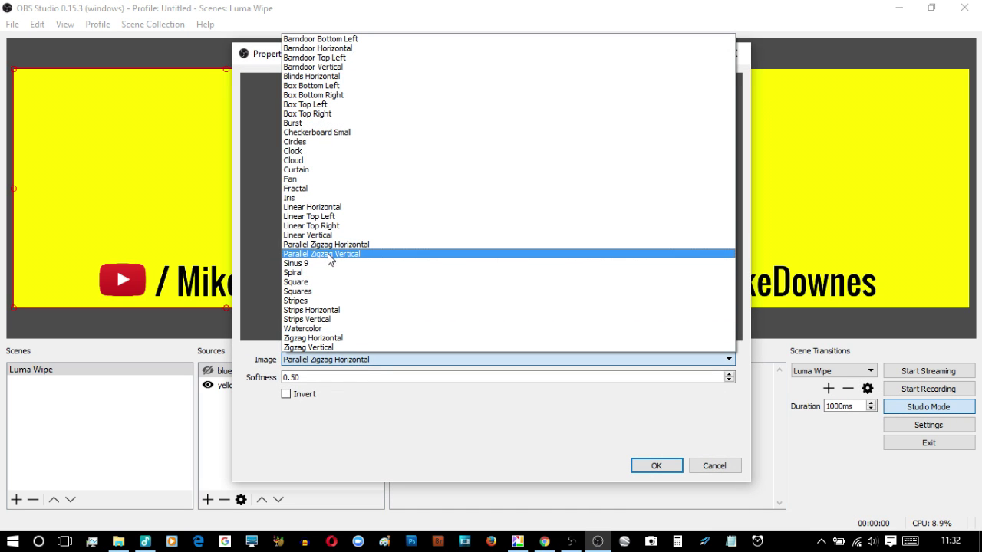
click(330, 254)
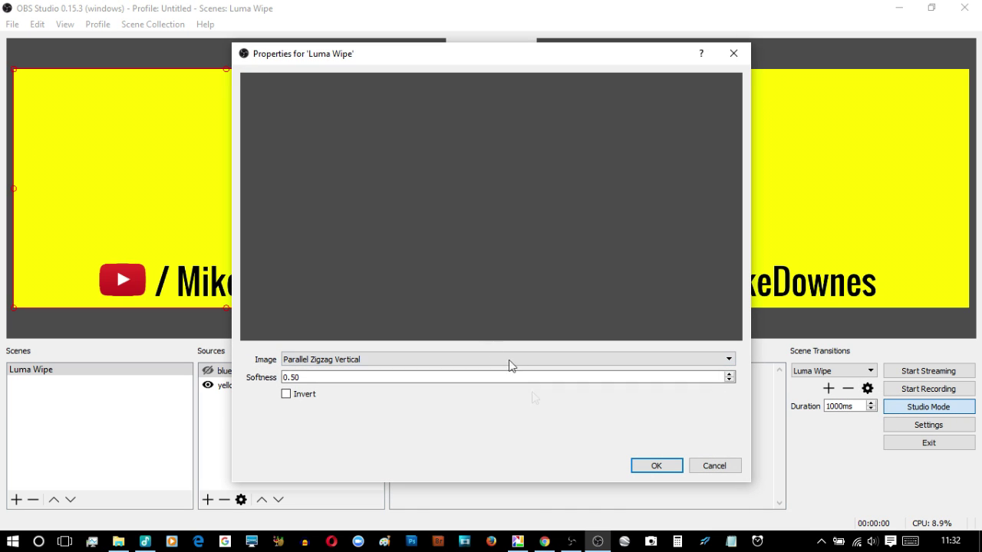
click(652, 465)
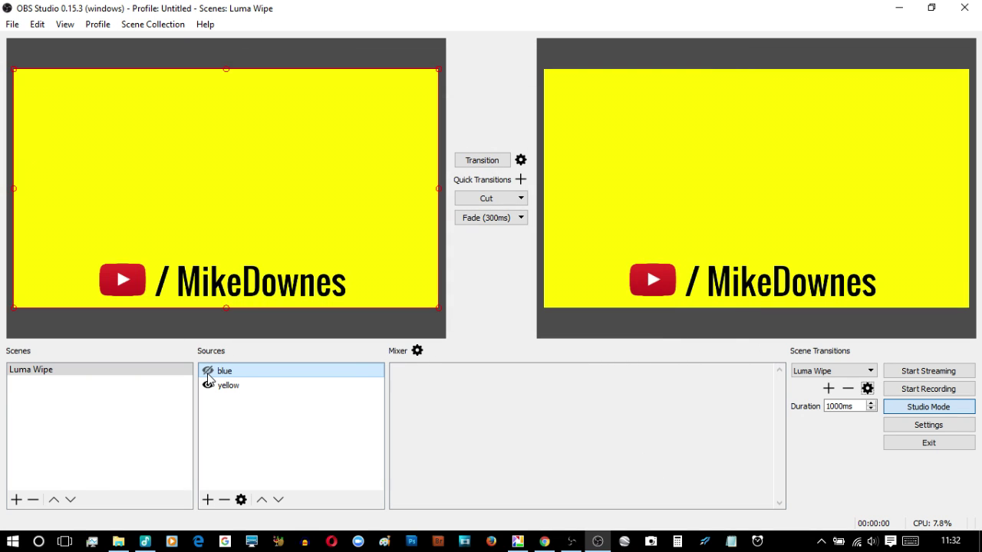
click(207, 370)
click(471, 160)
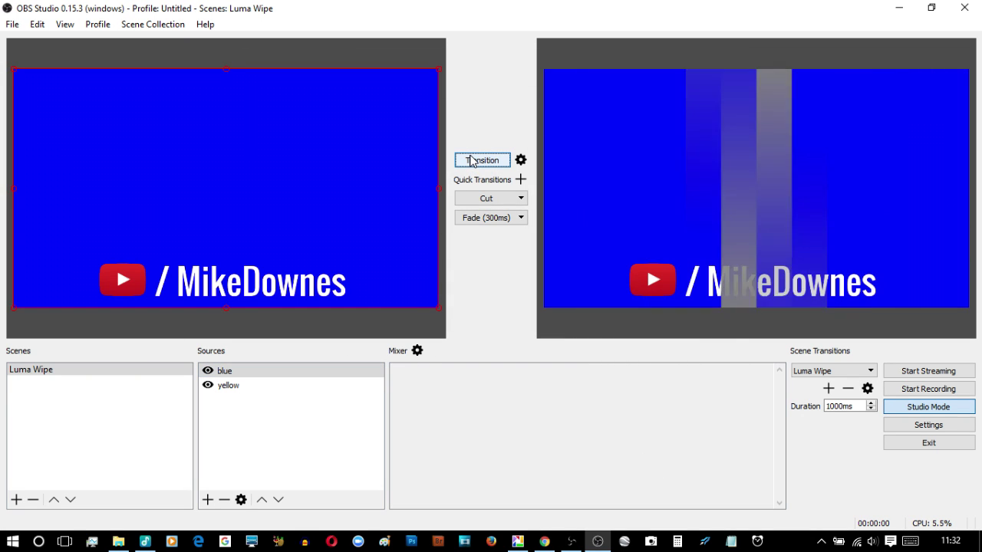
click(867, 389)
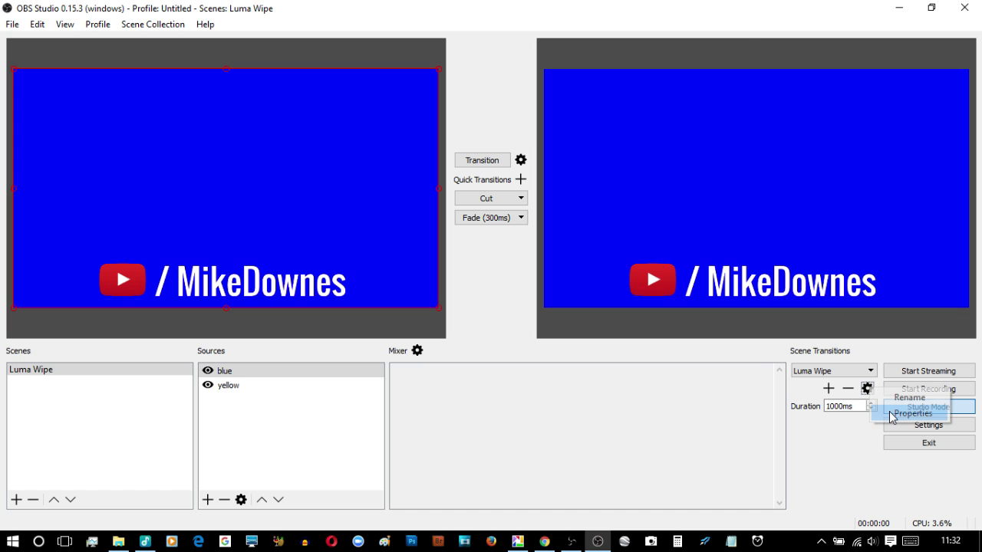
Set the wipe image to Sinus 9 and play it from blue to yellow.
click(894, 412)
click(330, 364)
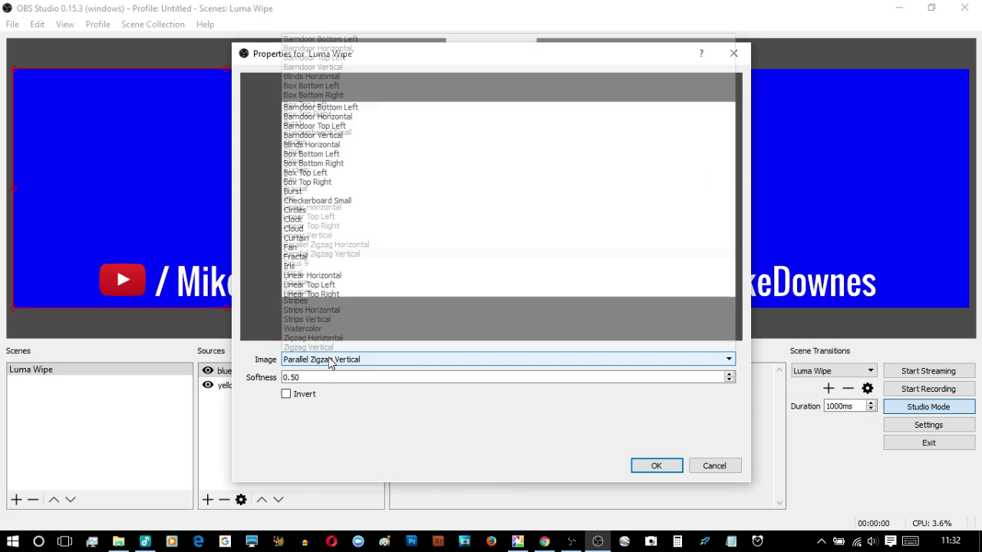
click(330, 263)
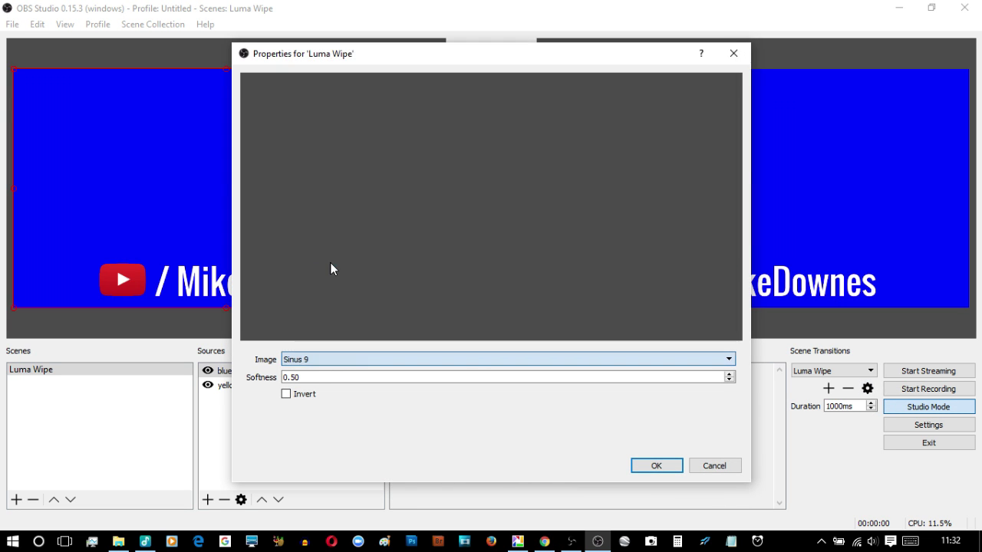
click(656, 466)
click(207, 371)
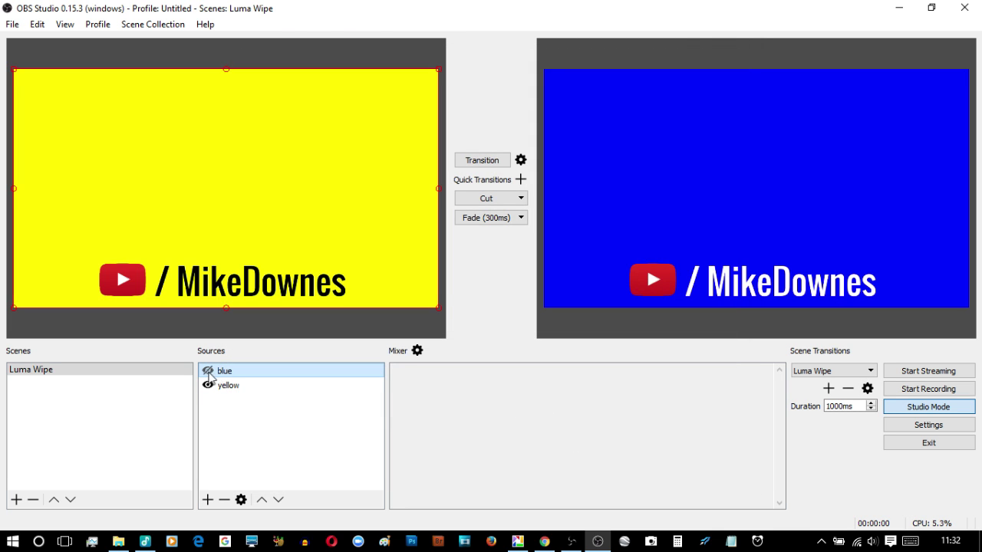
click(481, 163)
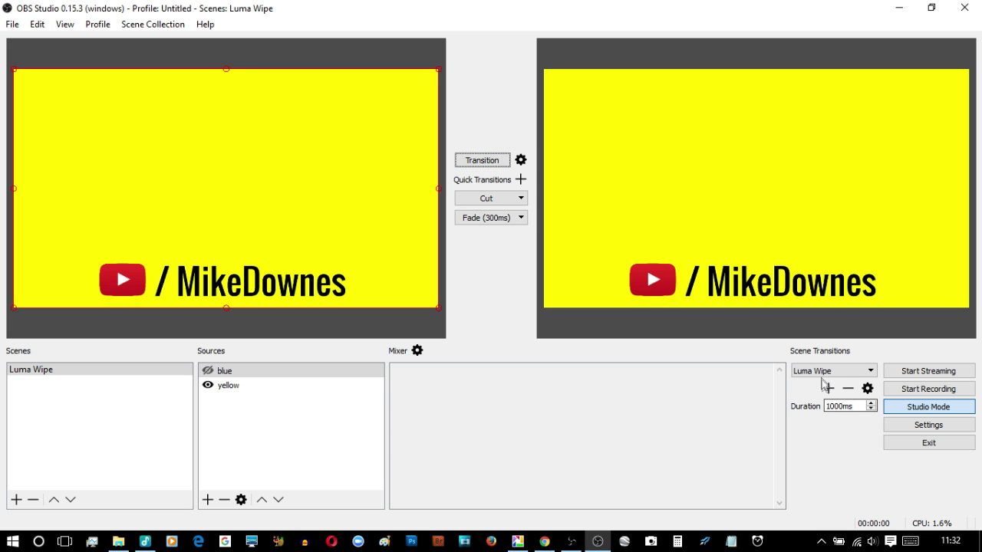
Switch the wipe image to Spiral and play it from yellow to blue.
click(867, 388)
click(872, 410)
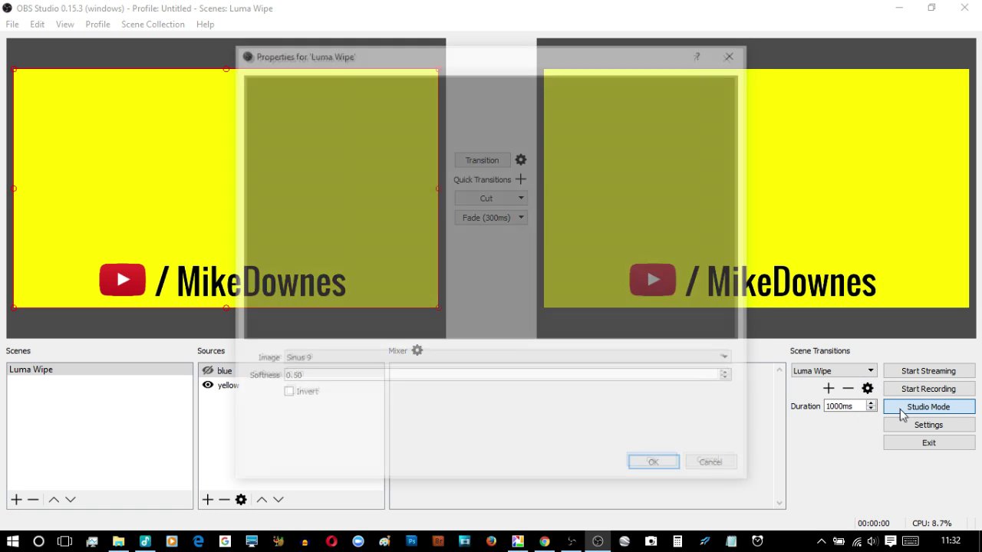
click(346, 359)
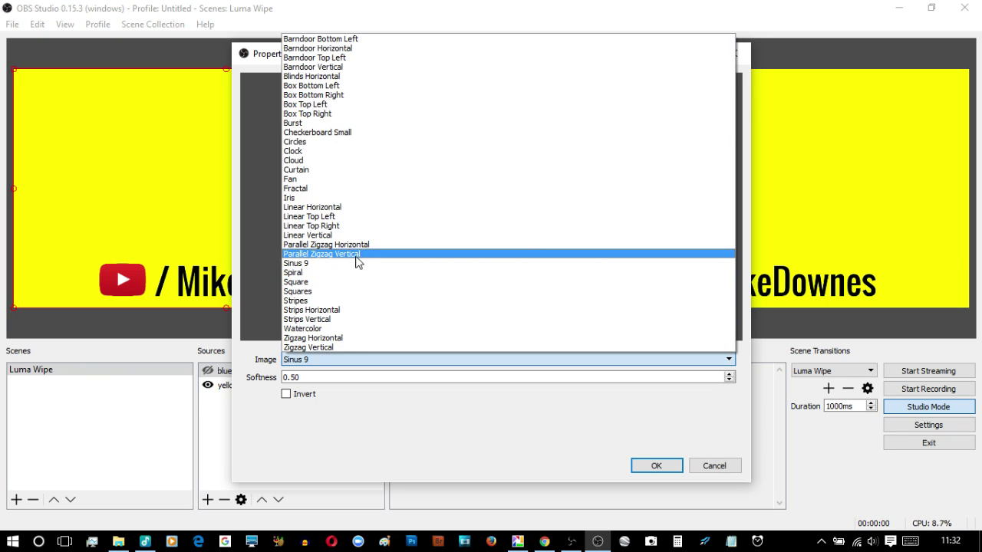
click(356, 273)
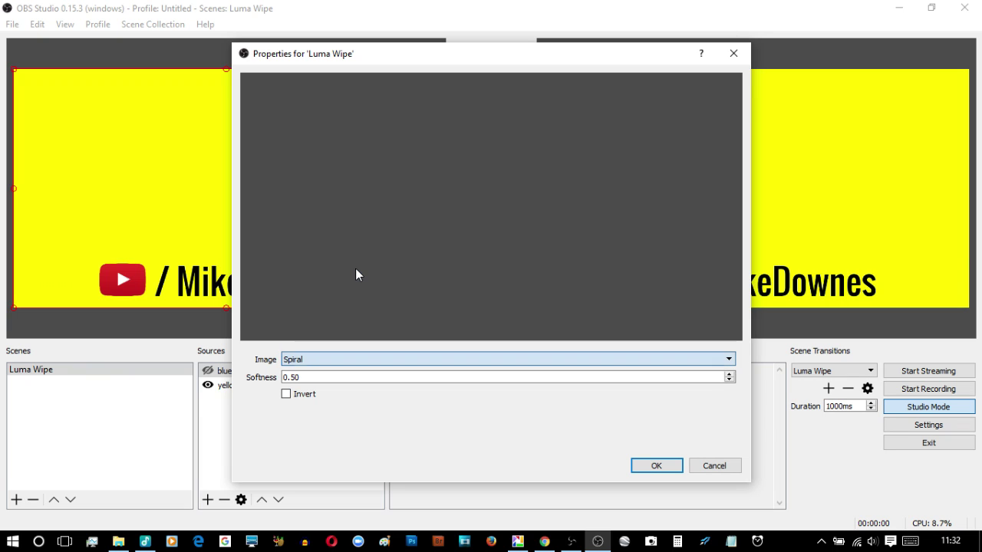
click(646, 466)
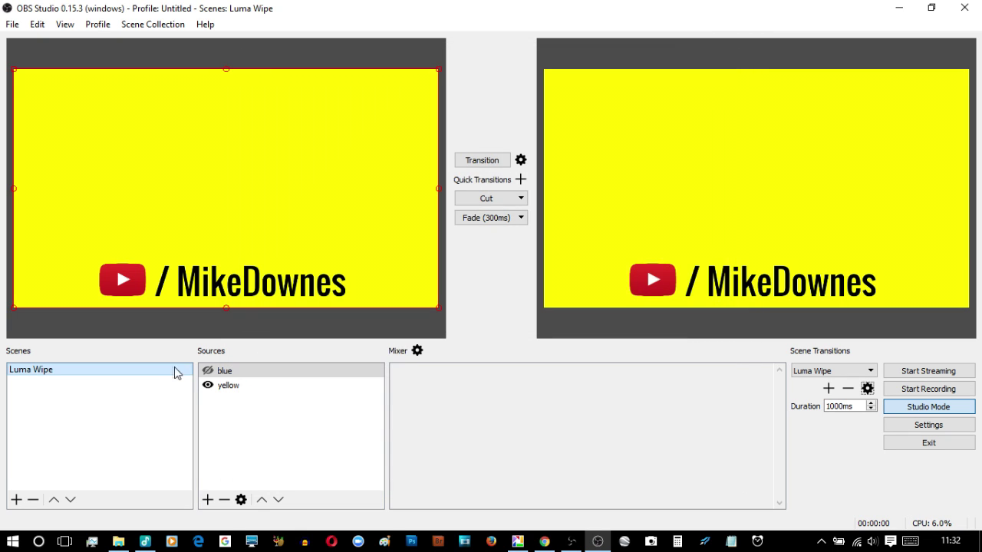
click(207, 370)
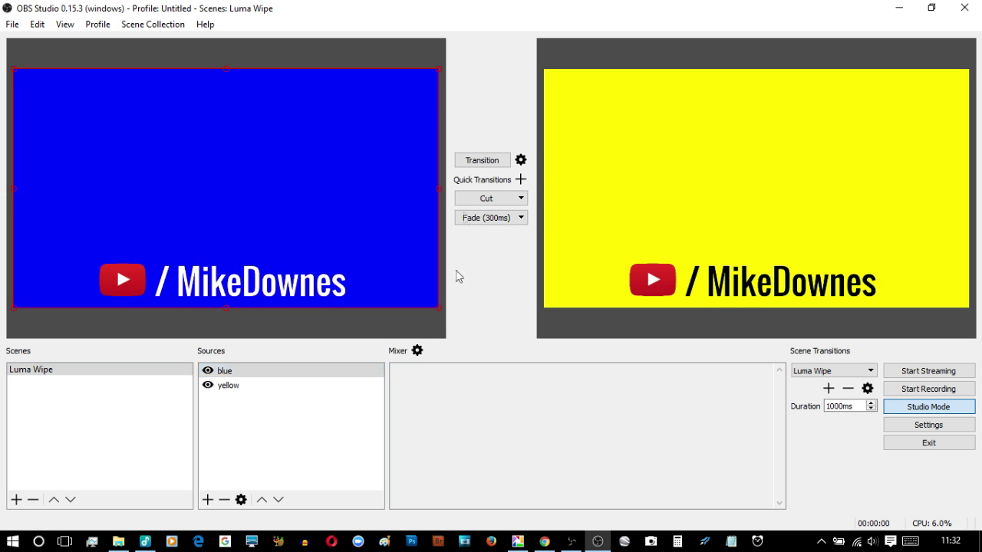
click(481, 161)
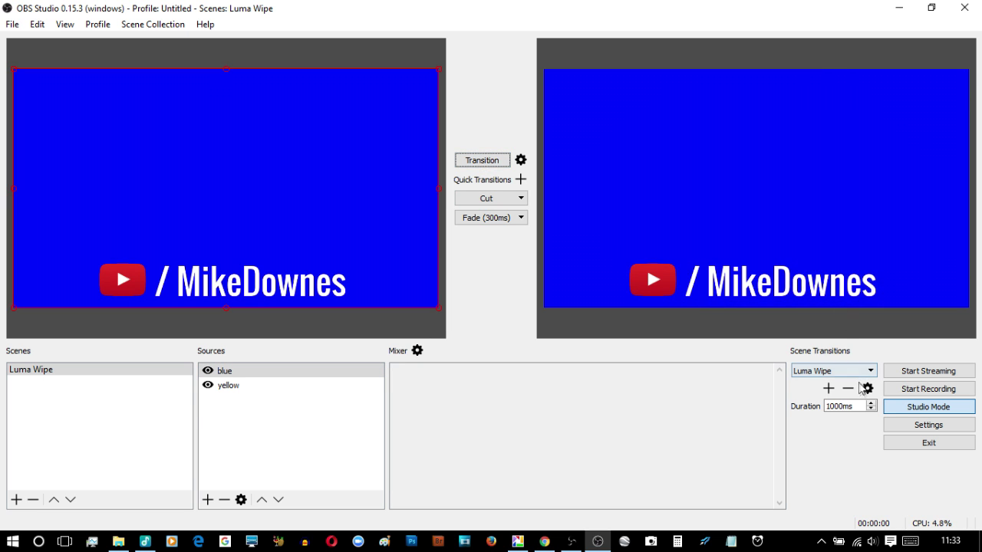
Switch the wipe image to Square and play it from blue to yellow.
click(865, 388)
click(890, 415)
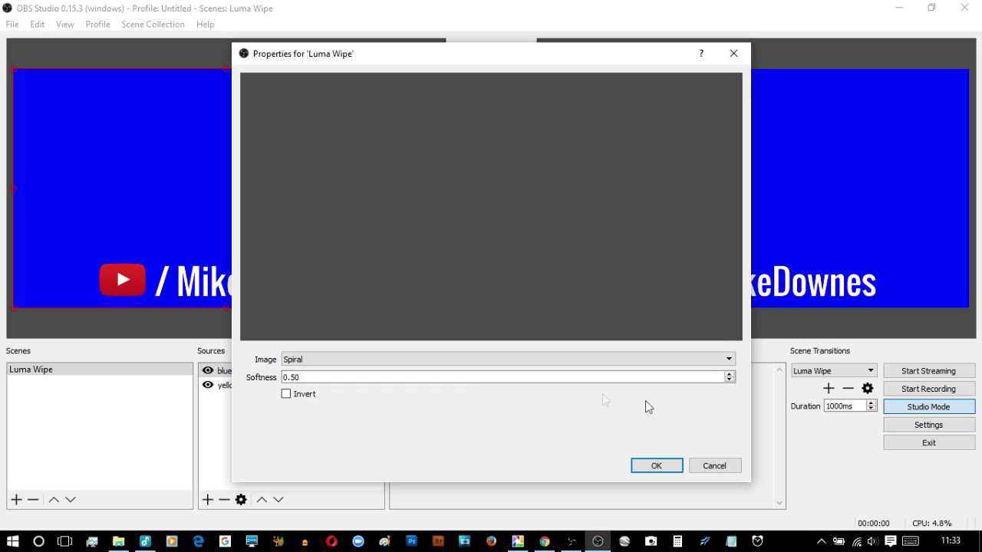
click(381, 369)
click(337, 279)
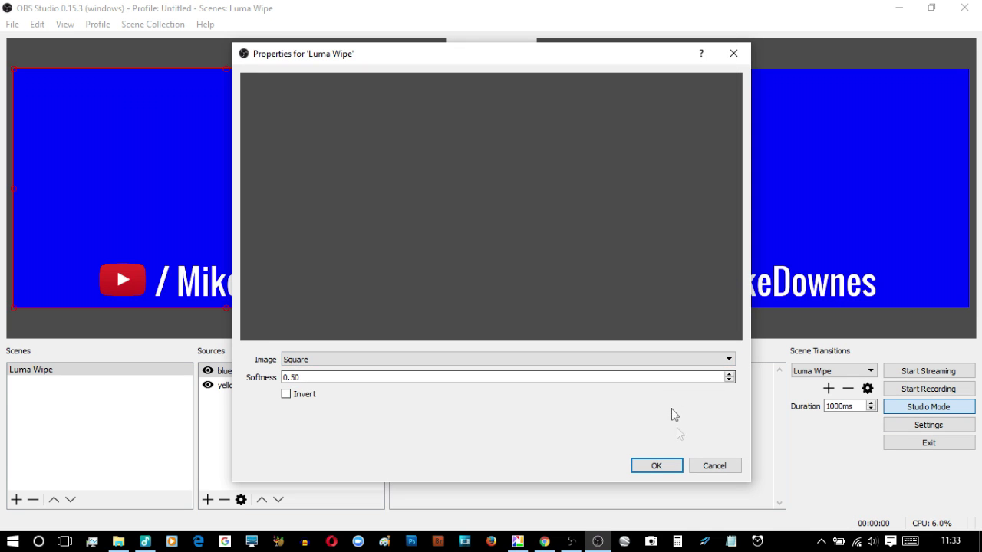
click(656, 466)
click(207, 370)
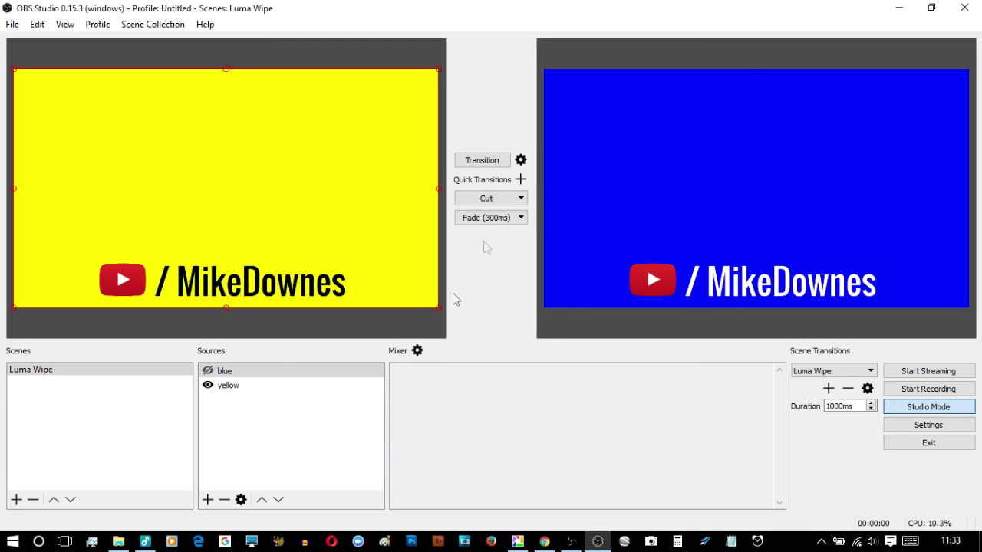
click(473, 165)
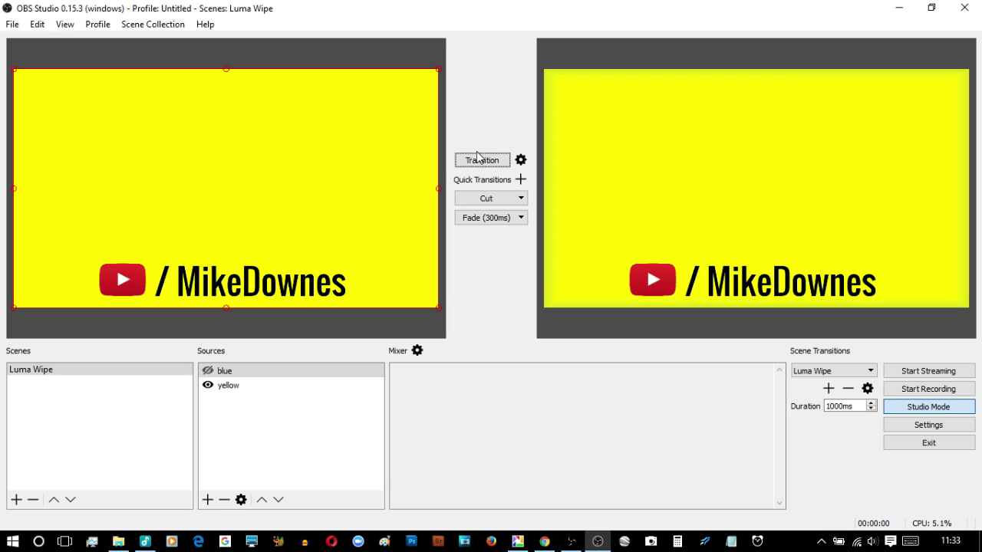
Switch the wipe image to Squares and play it from yellow to blue.
click(867, 388)
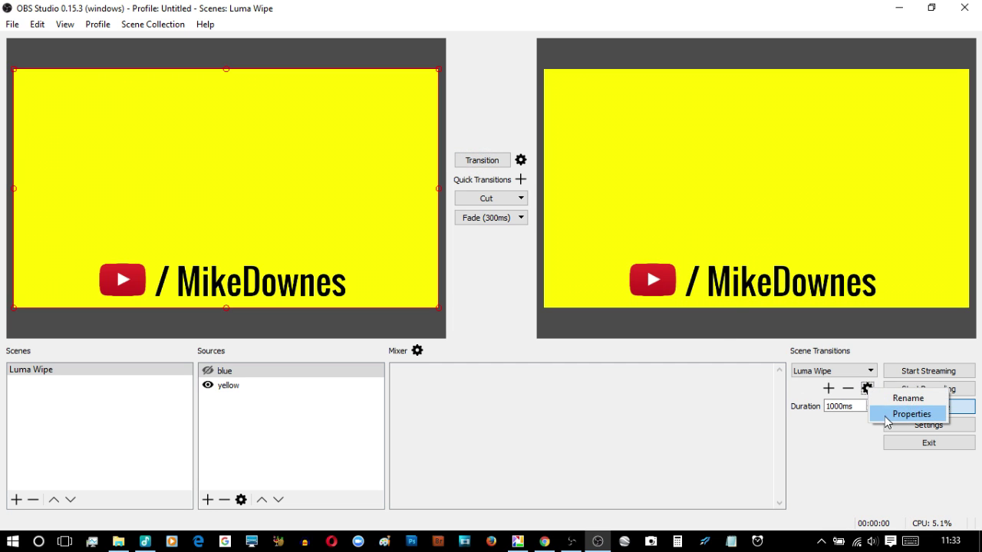
click(910, 412)
click(332, 354)
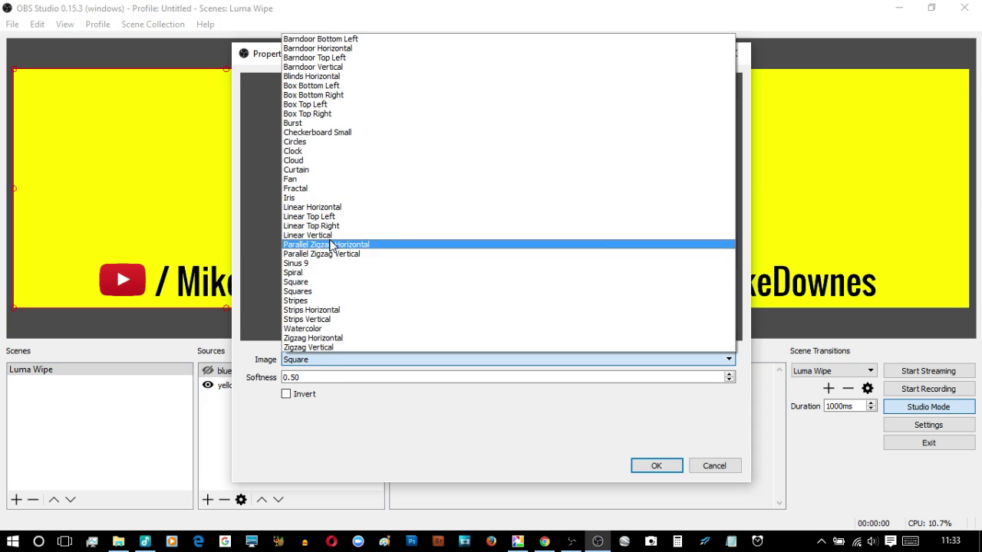
click(322, 292)
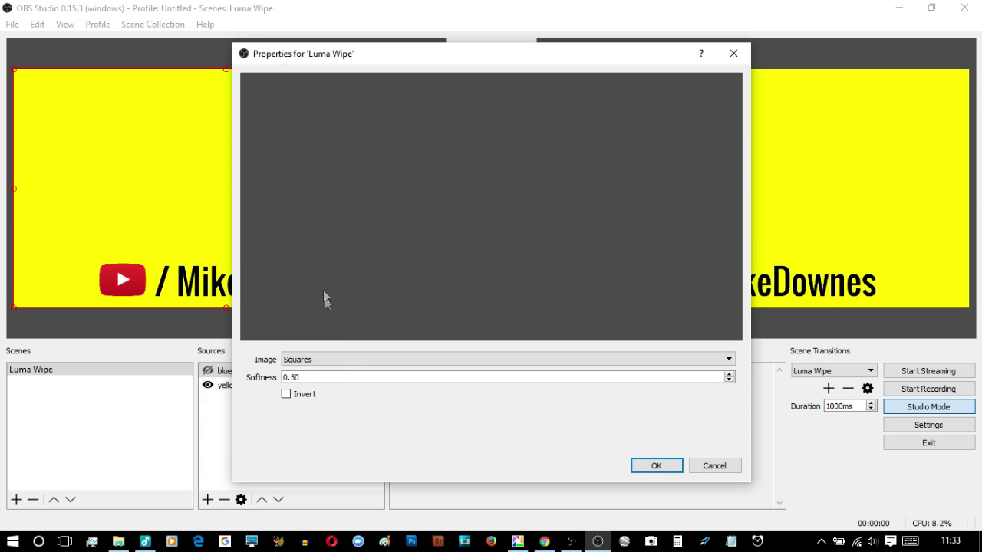
click(347, 358)
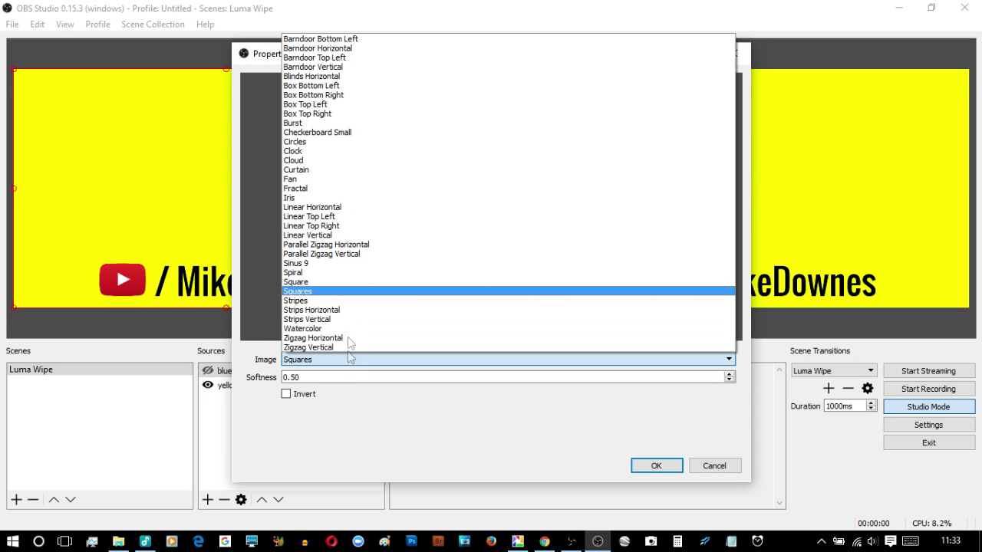
click(332, 292)
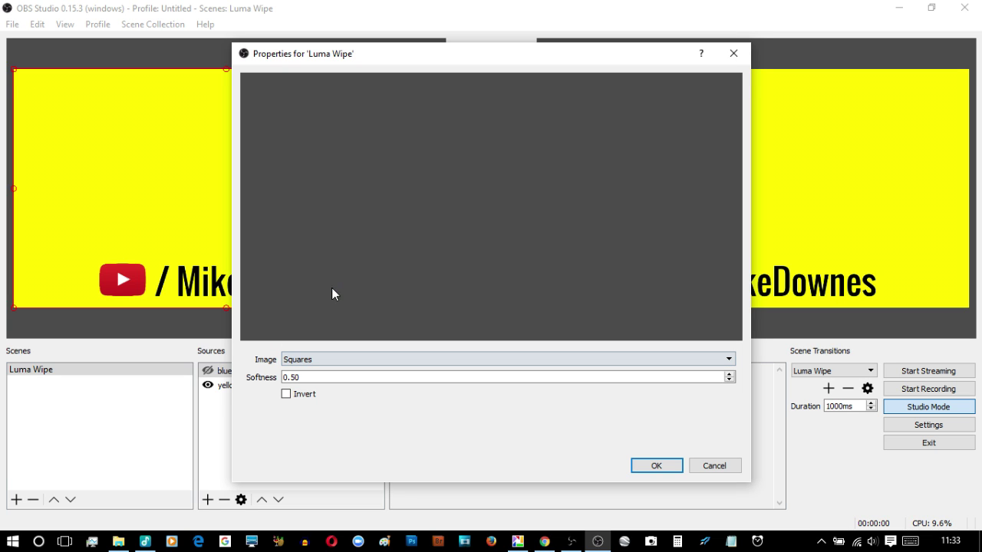
click(648, 466)
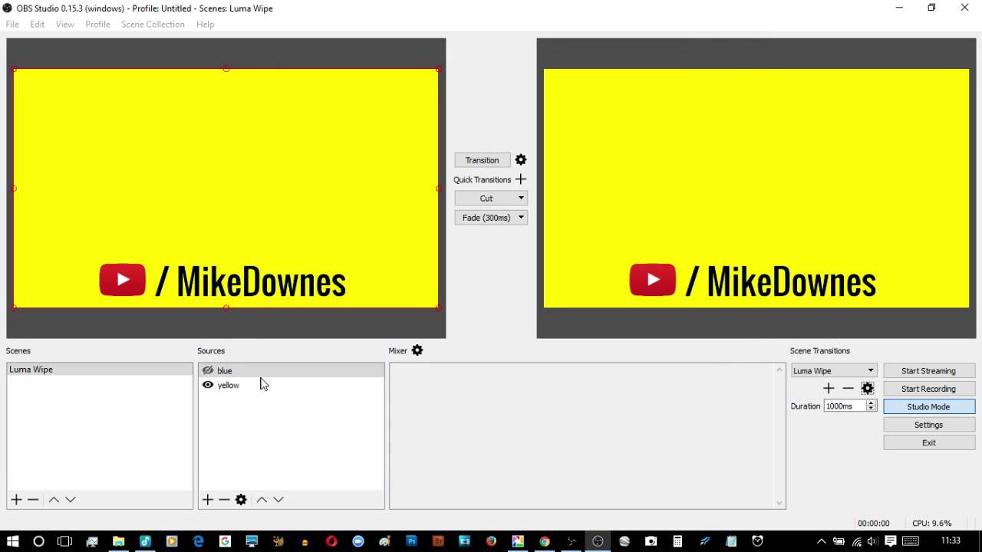
click(207, 371)
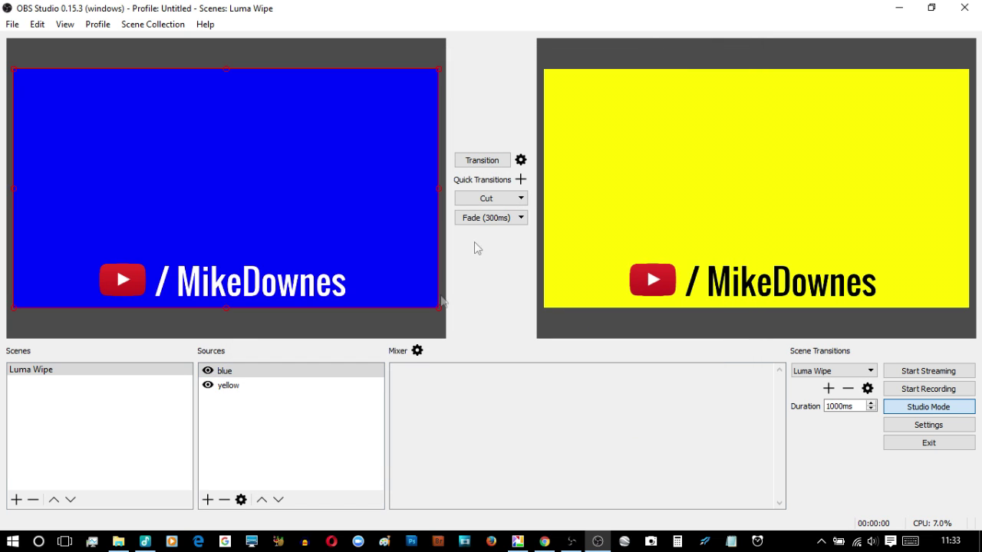
click(483, 161)
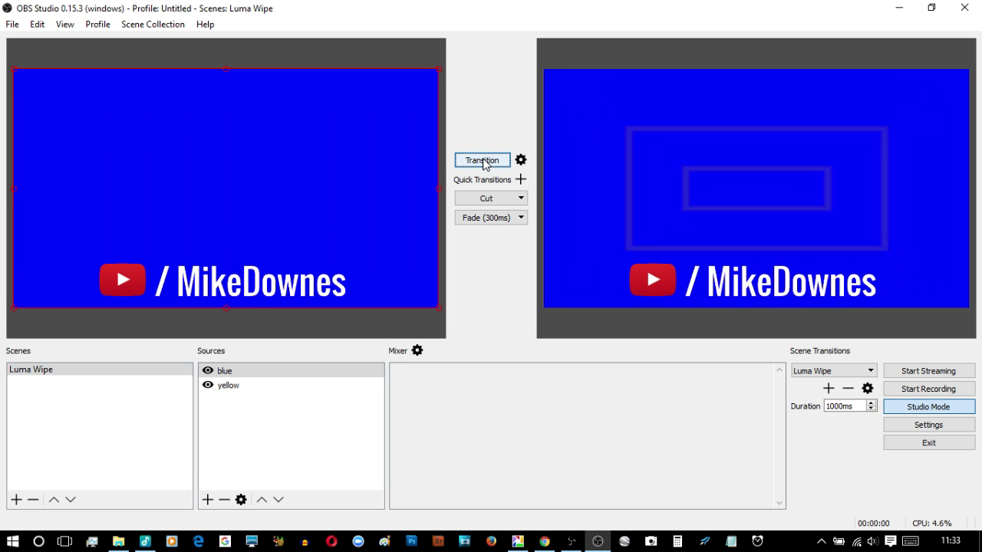
click(867, 389)
Set the wipe image to Stripes and play it from blue to yellow.
click(881, 418)
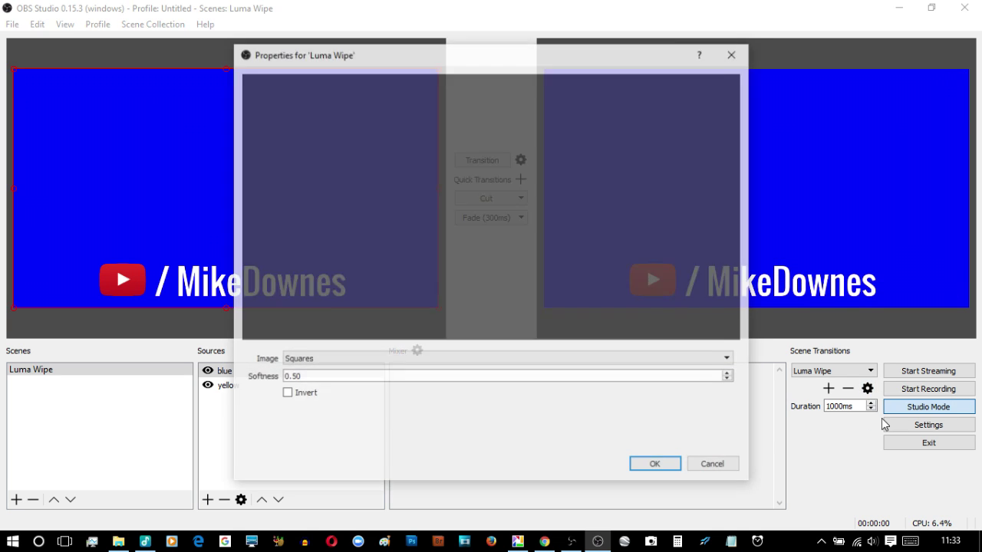
click(364, 364)
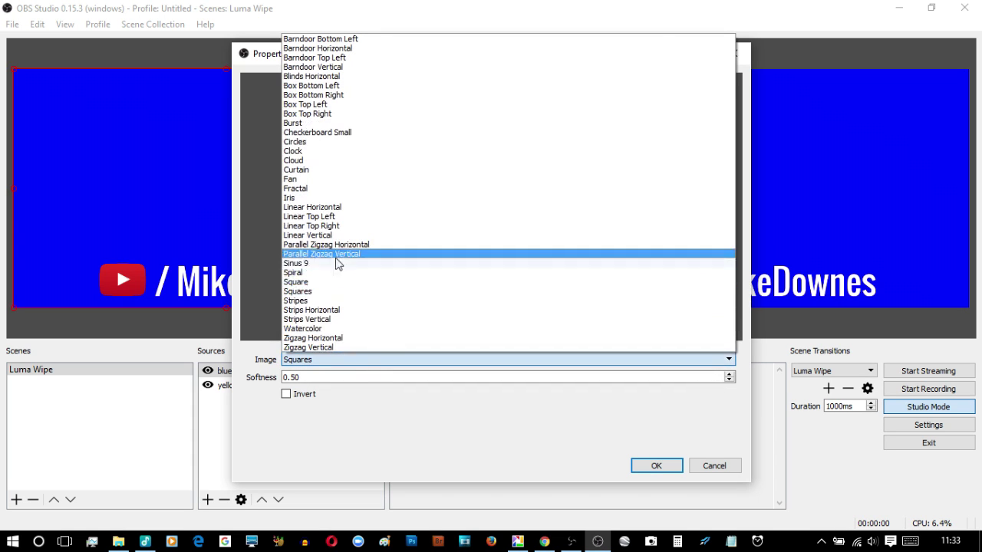
click(333, 301)
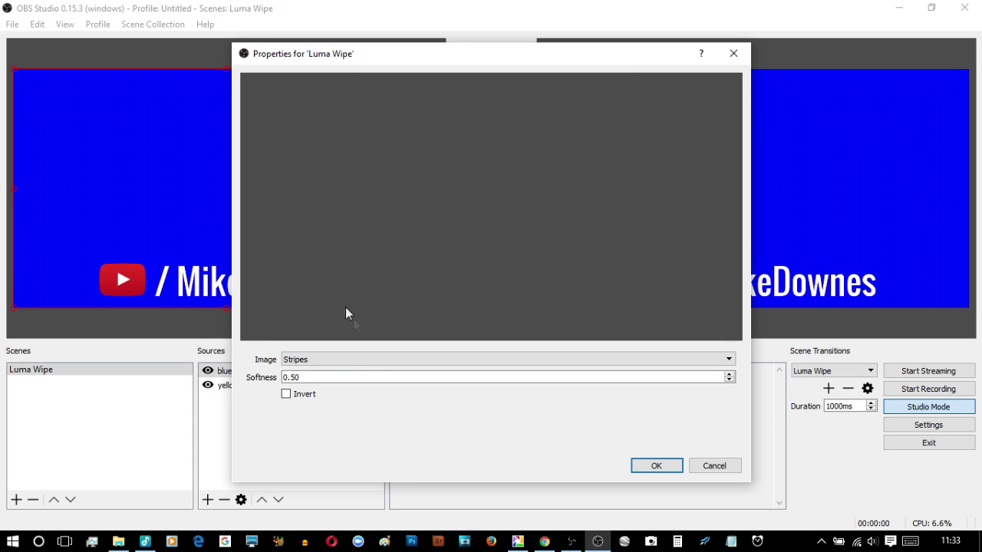
click(656, 468)
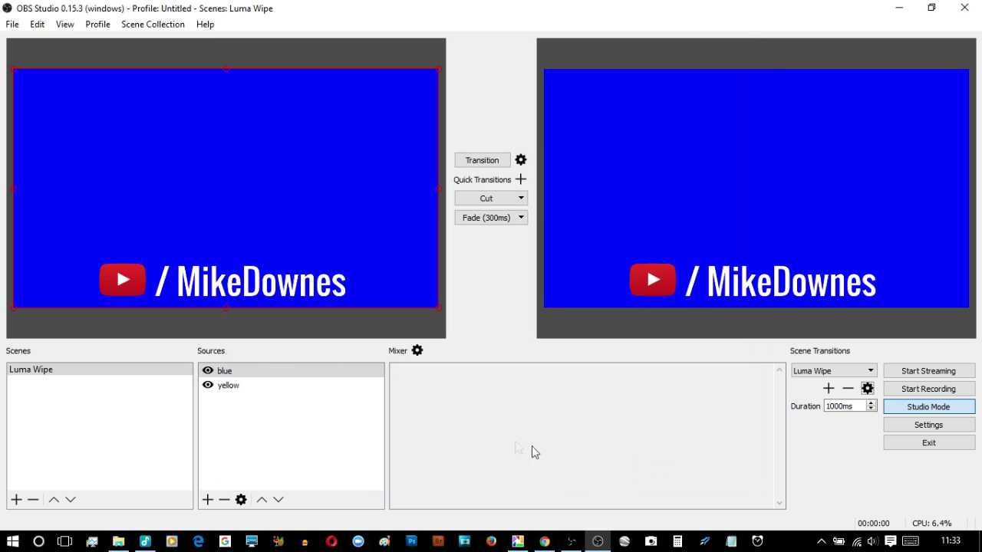
click(217, 372)
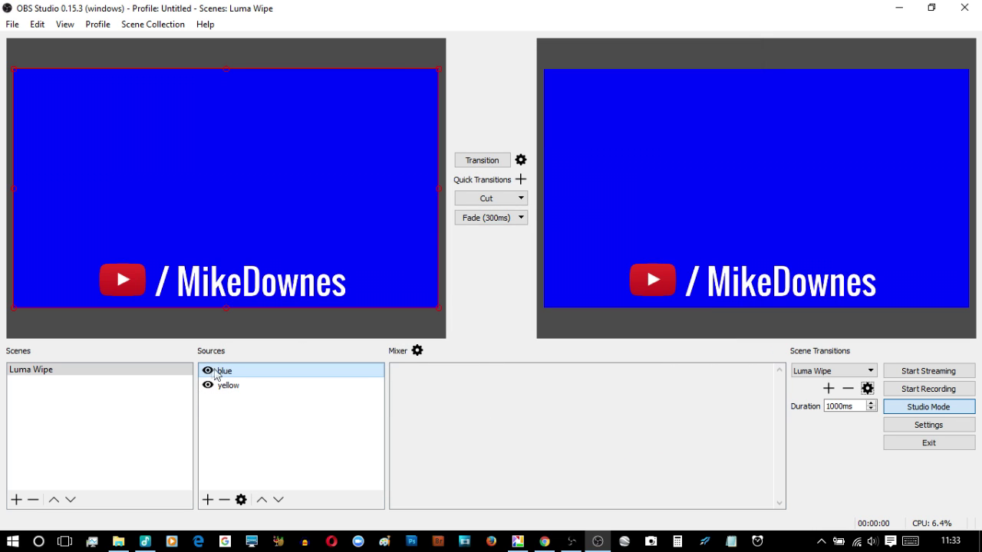
click(209, 372)
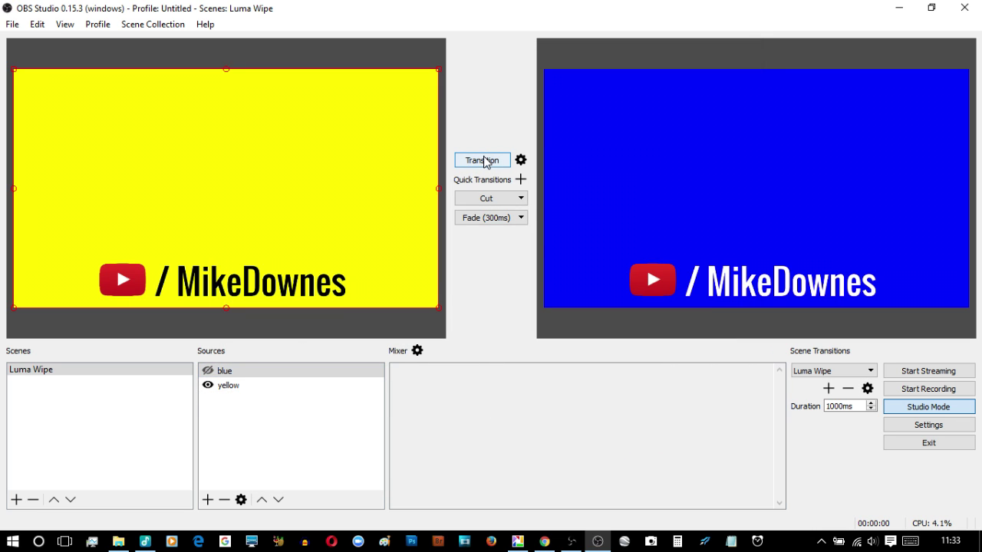
click(485, 161)
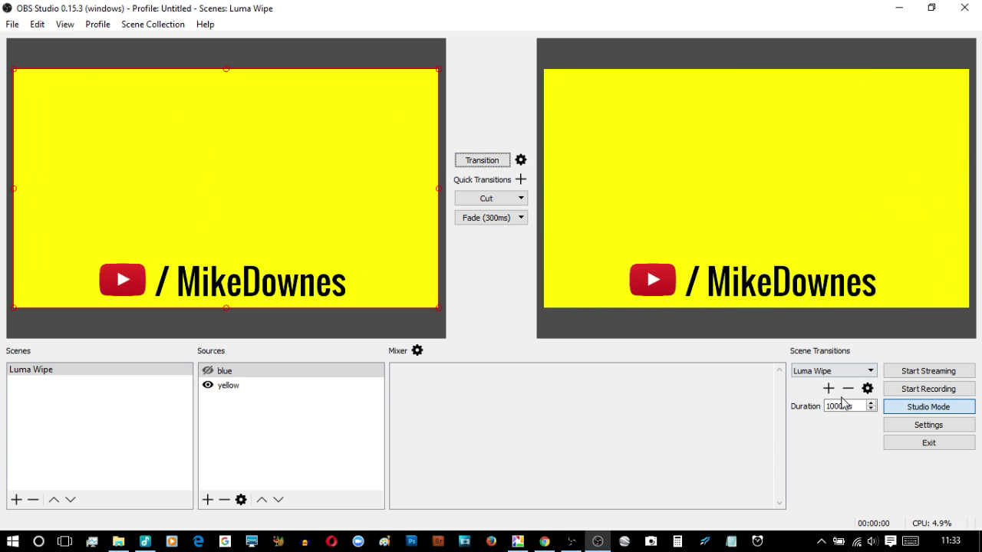
Switch the wipe image to Strips Horizontal and play it from yellow to blue.
click(867, 389)
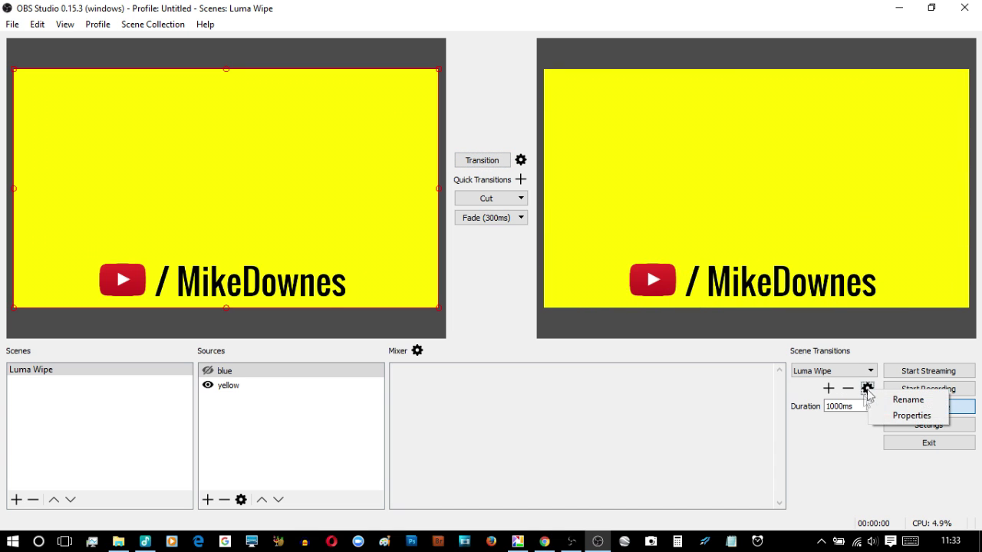
click(888, 415)
click(353, 360)
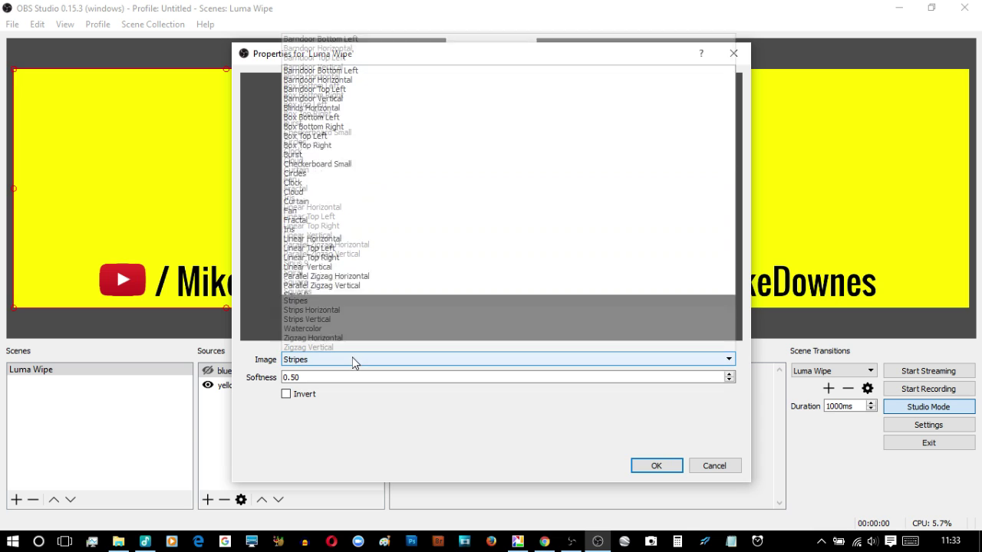
click(330, 311)
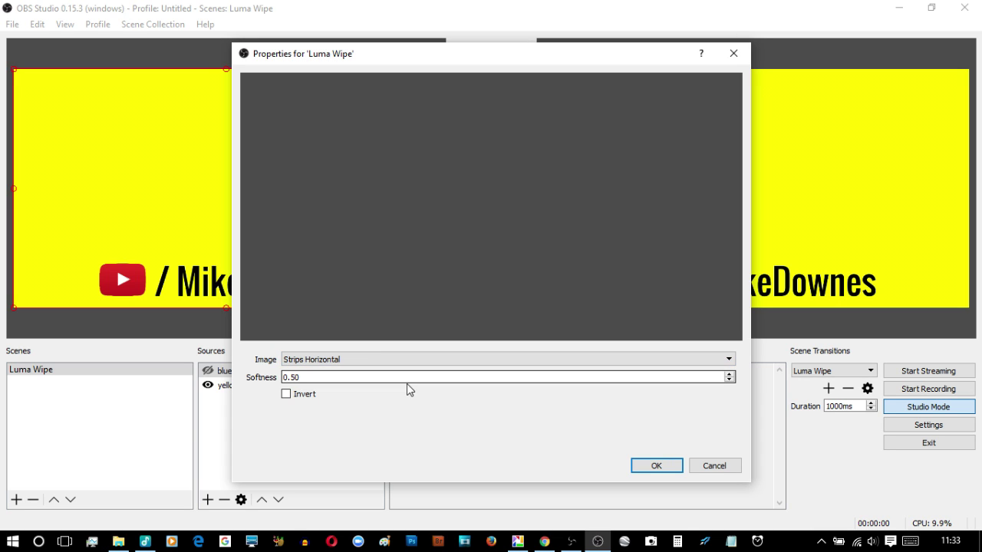
click(649, 465)
click(220, 372)
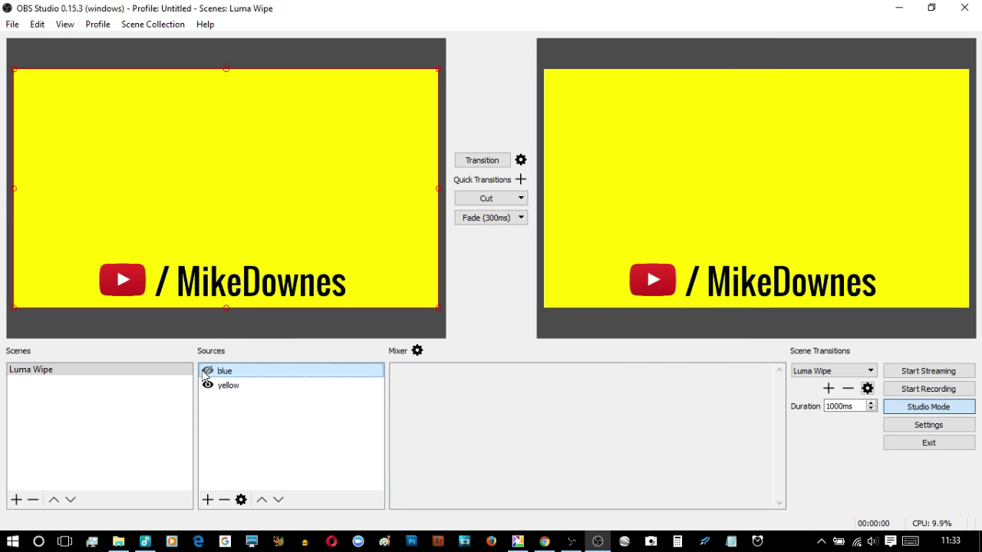
click(208, 372)
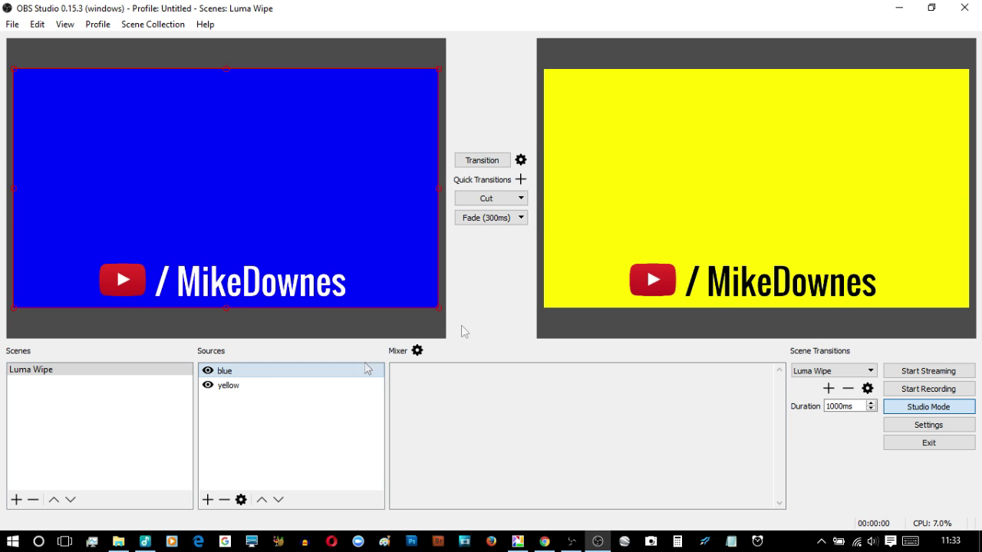
click(477, 163)
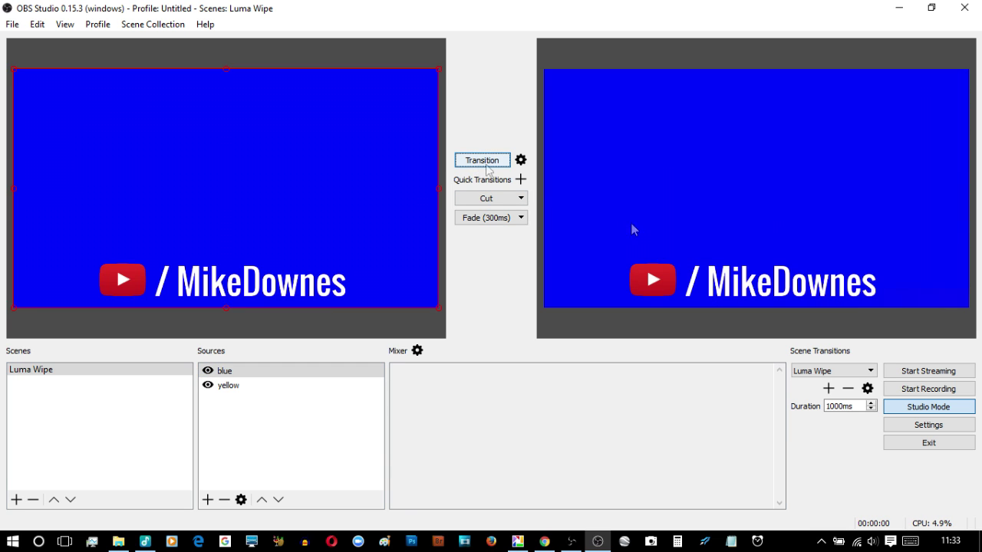
click(867, 389)
Set the wipe image to Strips Vertical and play it from blue to yellow.
click(905, 412)
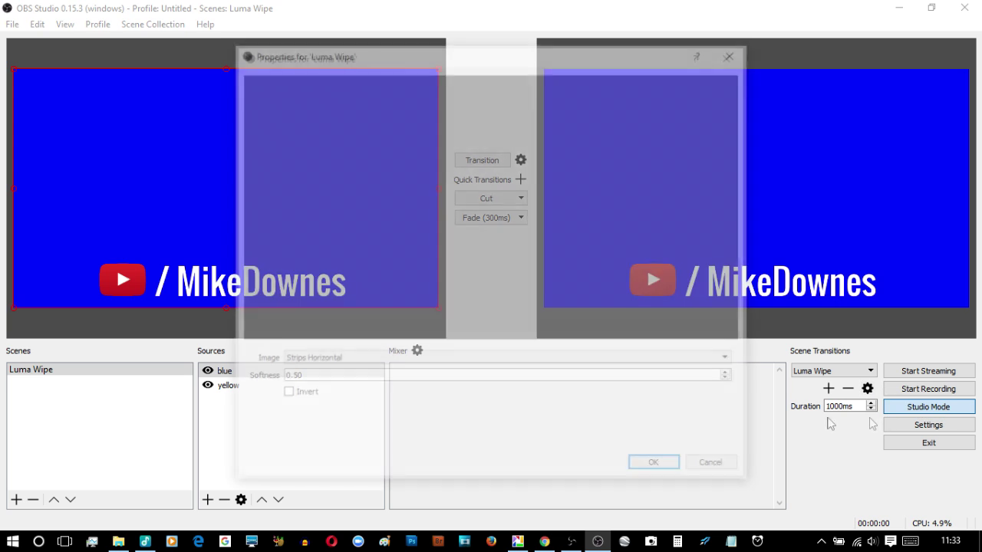
click(353, 360)
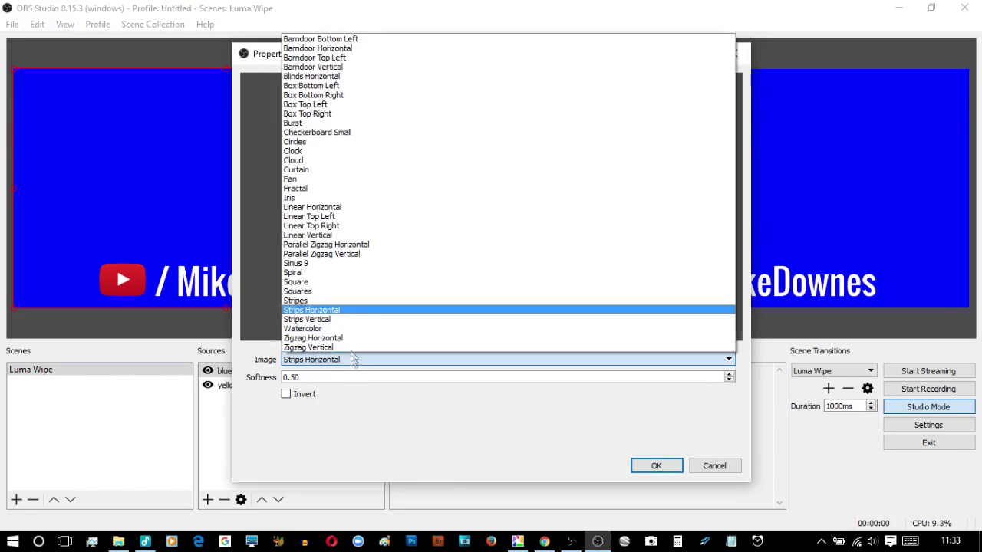
click(339, 317)
click(656, 465)
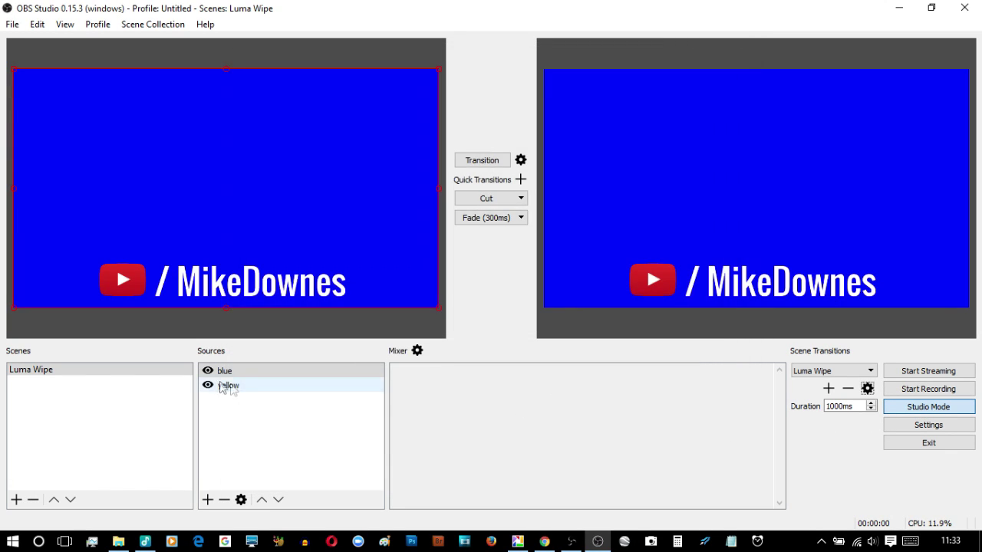
click(208, 371)
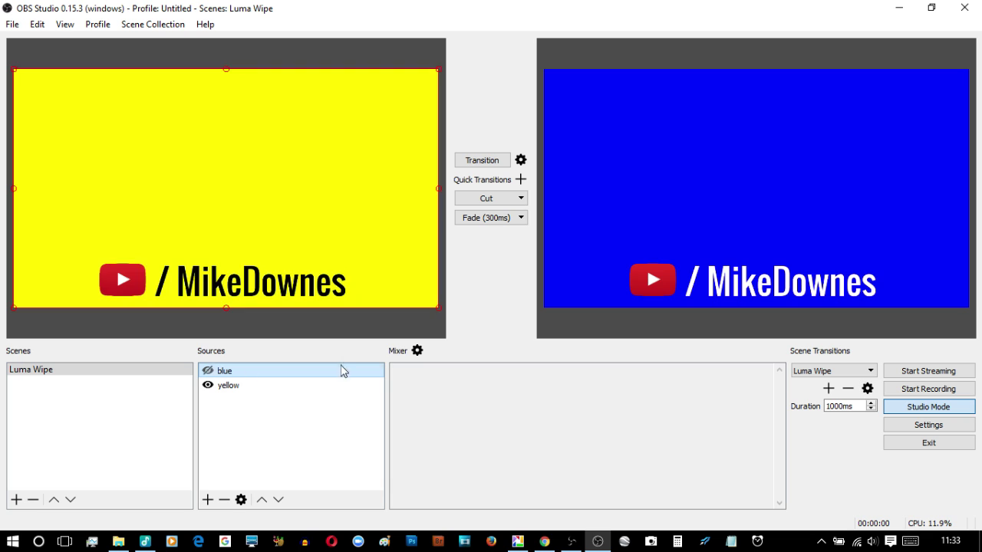
click(476, 162)
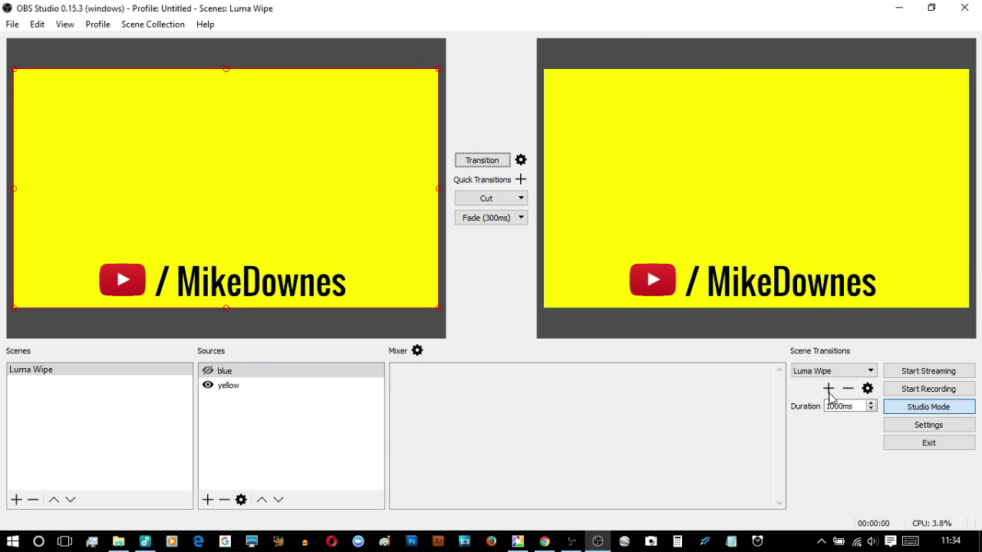
Switch the wipe image to Watercolor and play it from yellow to blue.
click(868, 389)
click(882, 411)
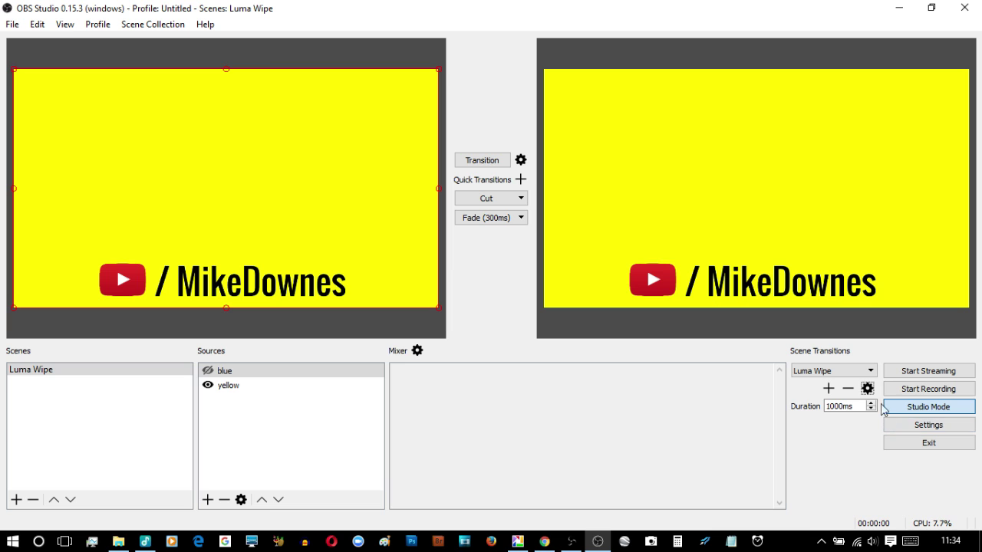
click(868, 389)
click(893, 412)
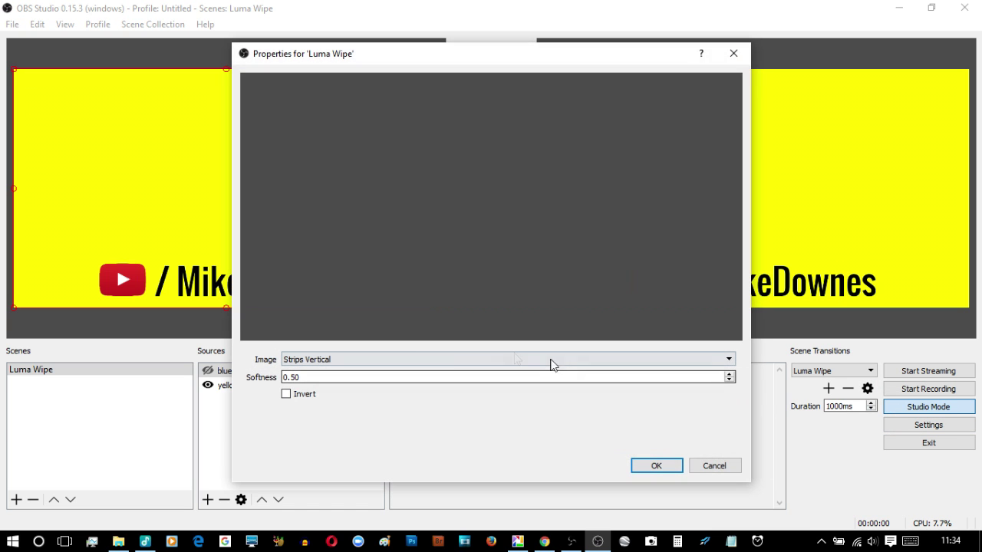
click(392, 360)
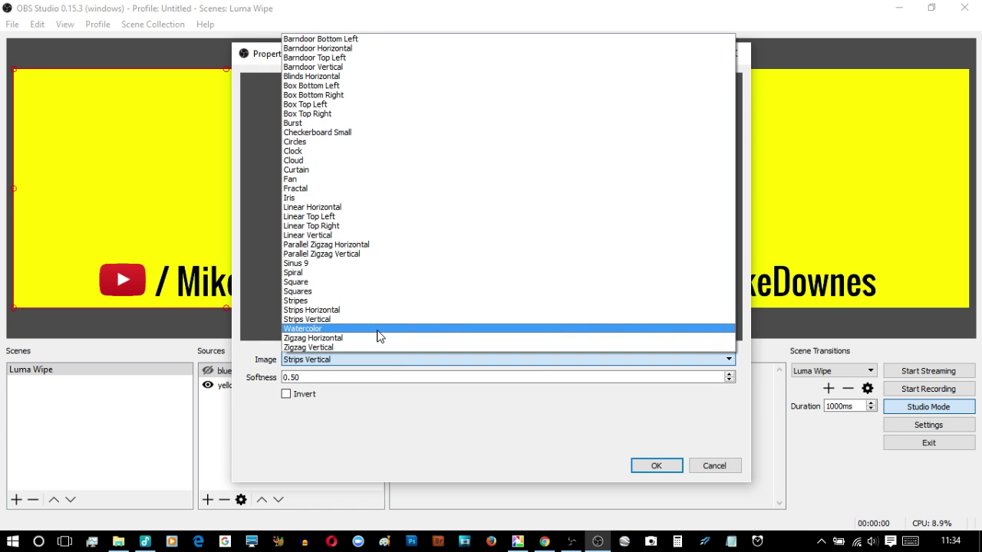
click(378, 329)
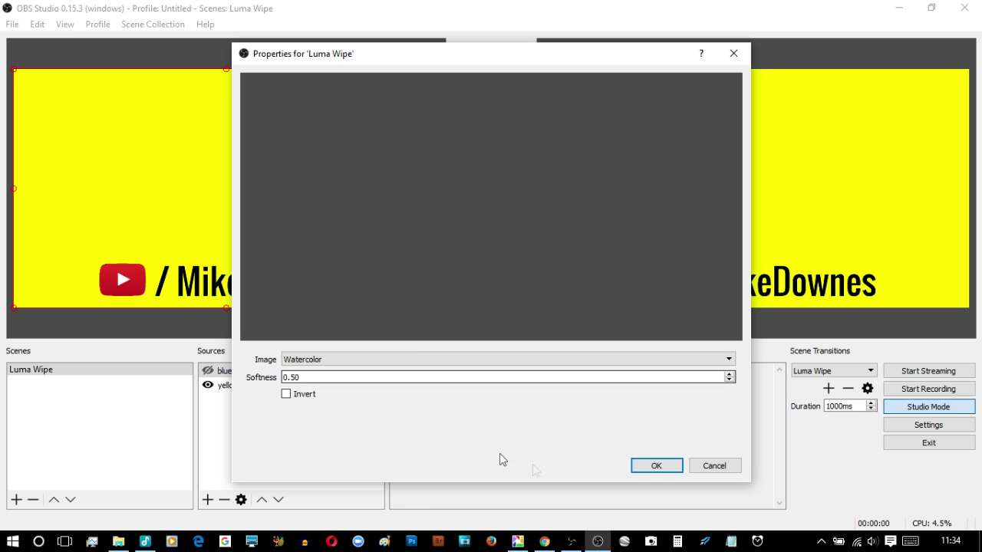
click(657, 466)
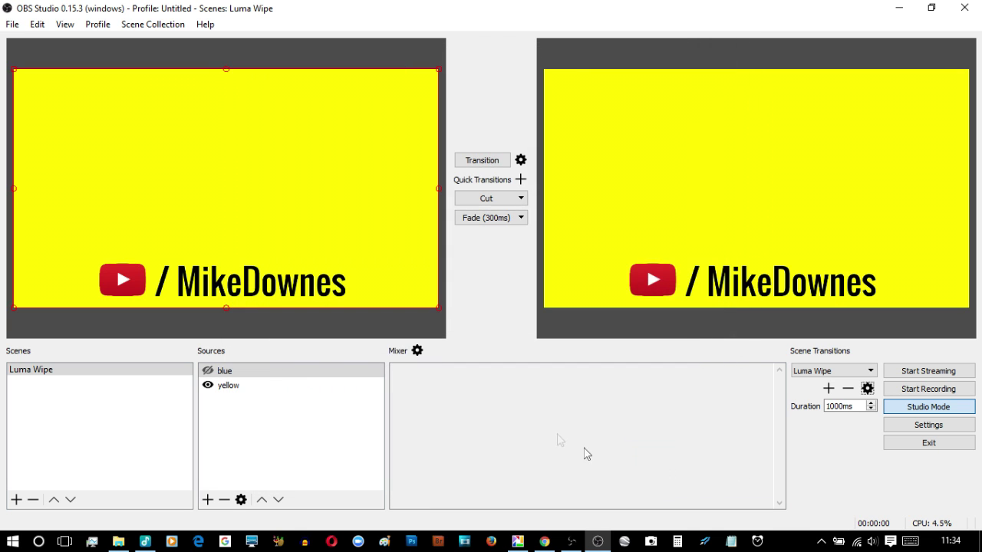
click(208, 371)
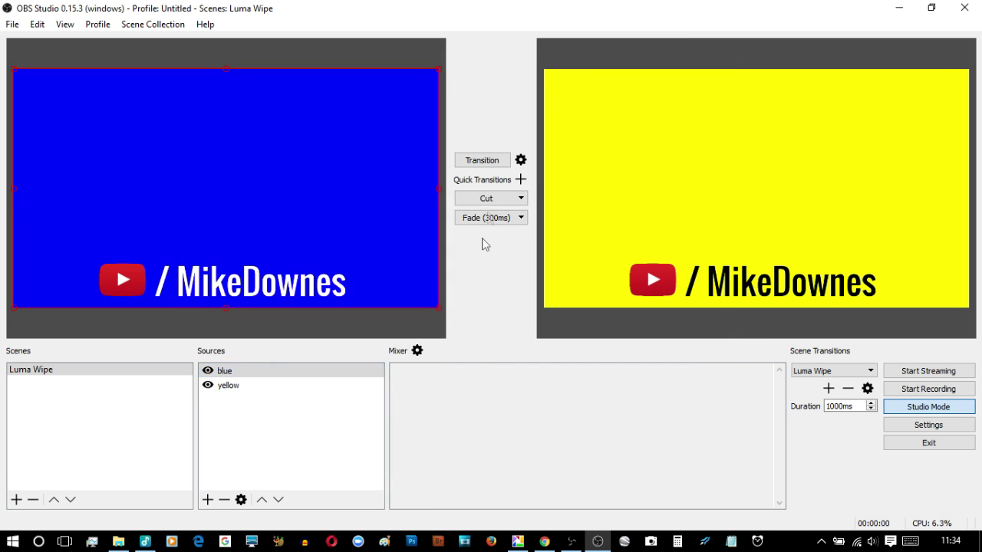
click(482, 161)
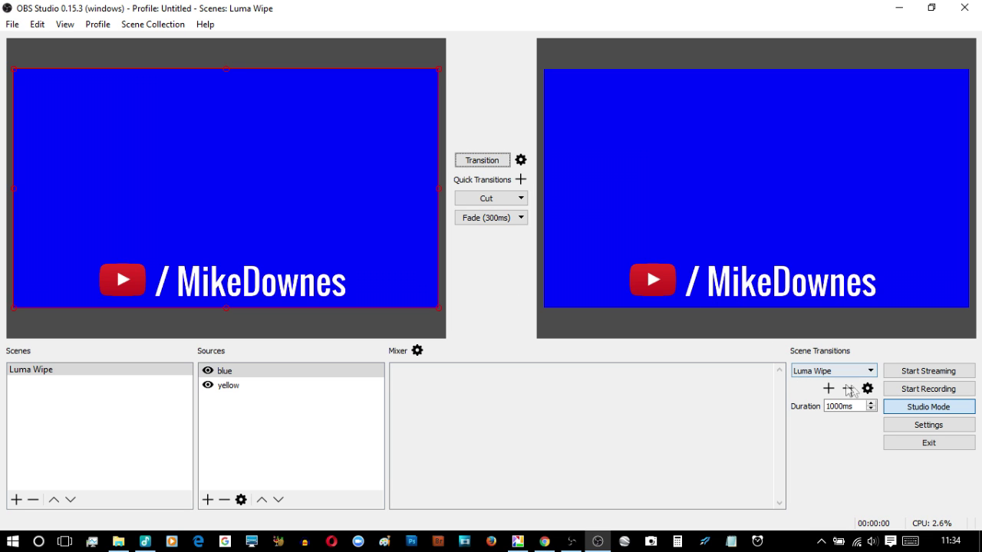
click(868, 389)
Change the Luma Wipe image to Zigzag Horizontal.
click(896, 419)
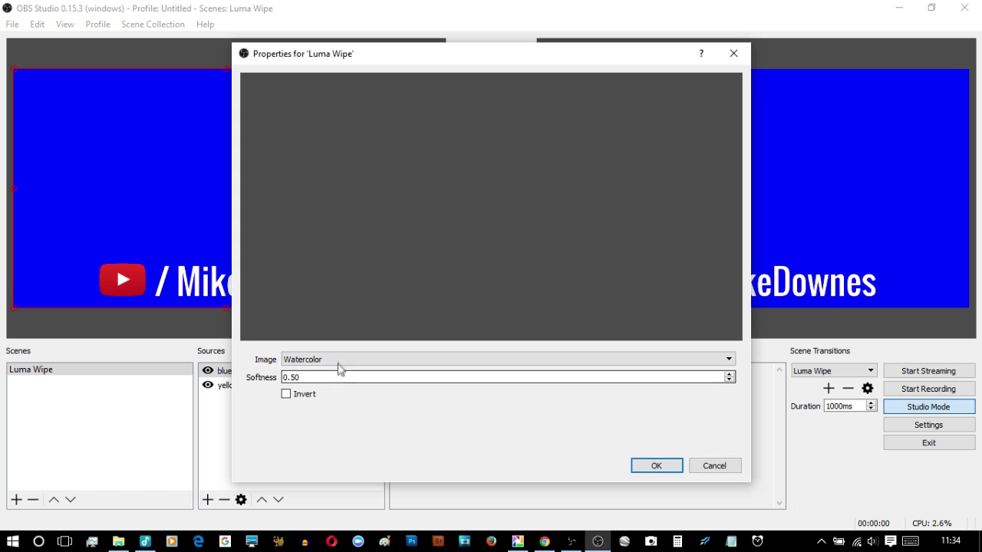
click(338, 359)
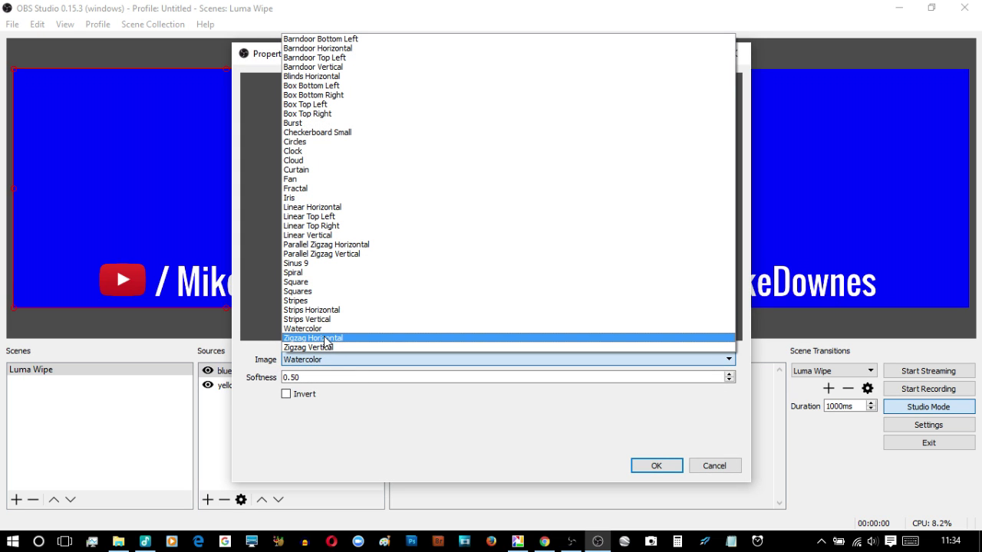
click(326, 338)
click(644, 467)
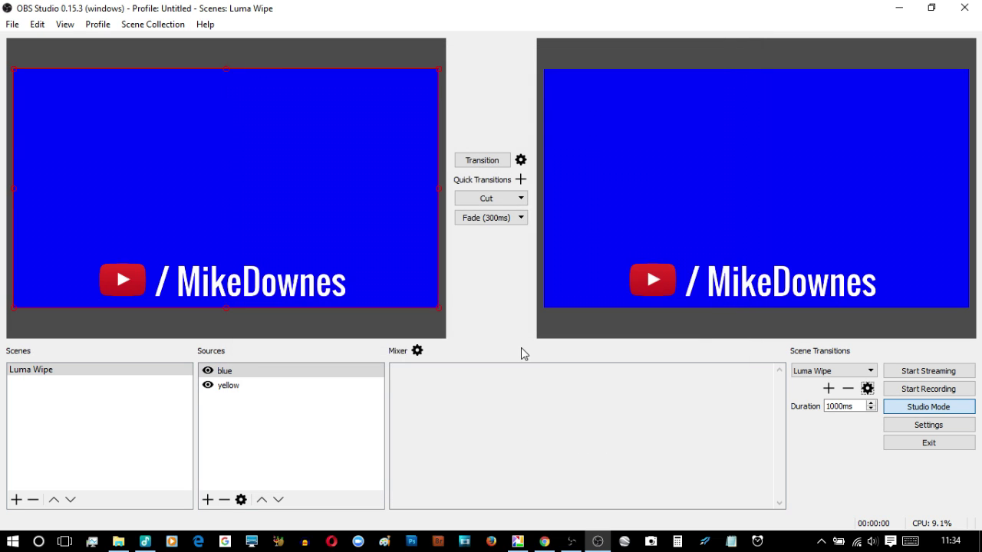
Hide the blue slide and play the Zigzag Horizontal wipe to yellow.
click(207, 371)
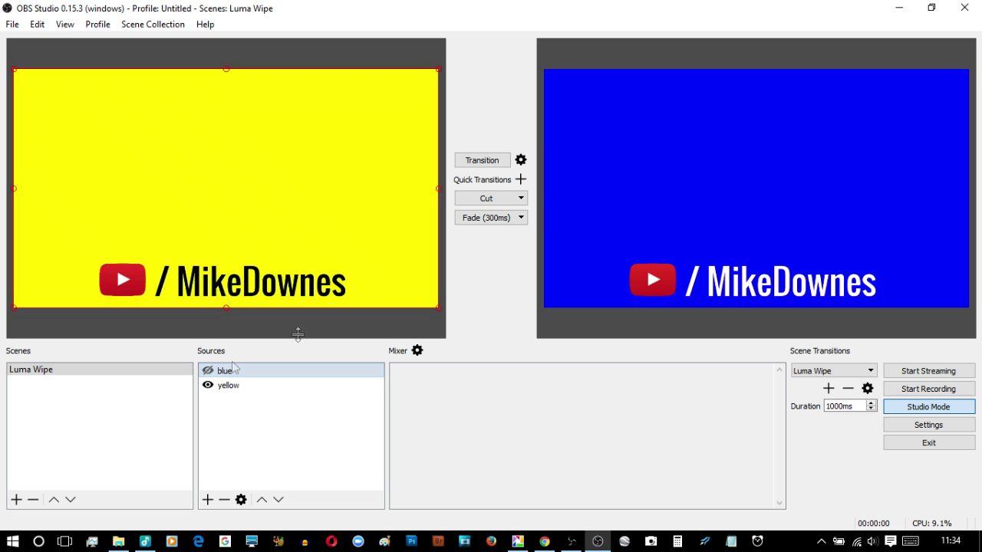
click(464, 165)
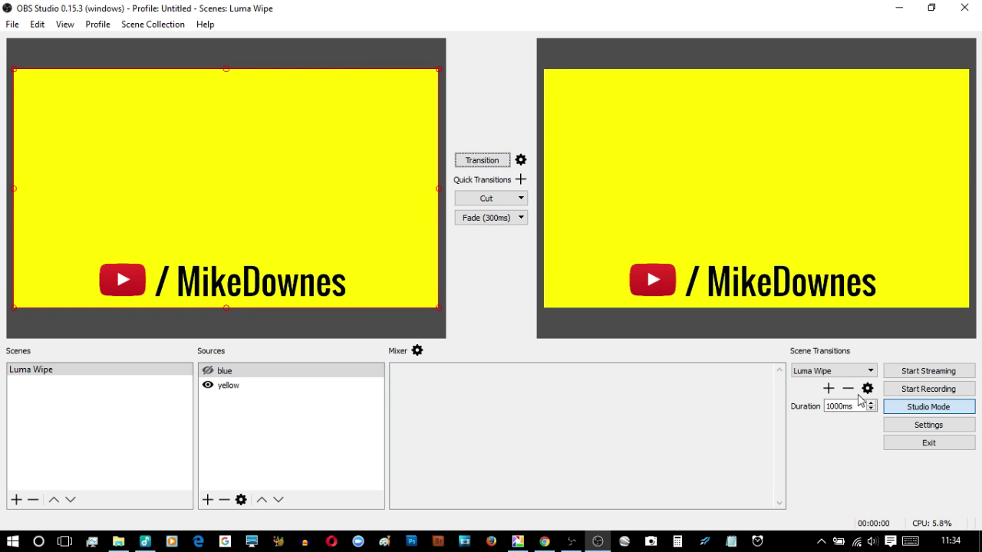
Reopen the Luma Wipe properties and confirm Zigzag Horizontal is still selected.
click(868, 388)
click(905, 407)
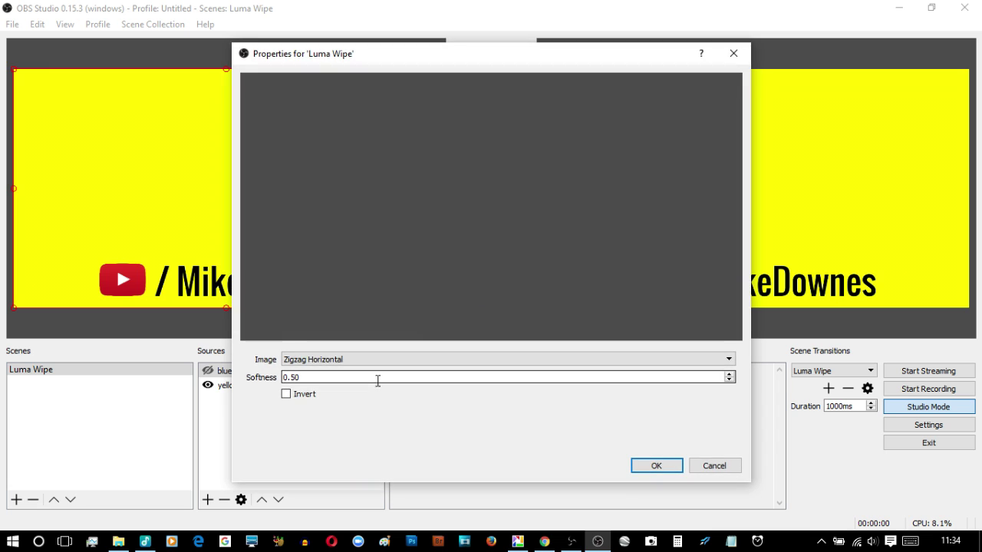
click(370, 356)
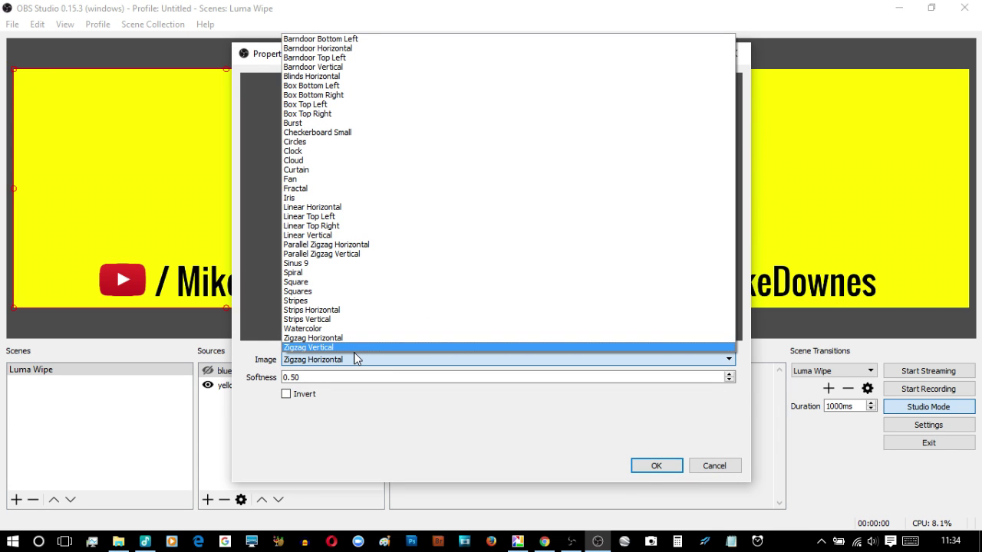
click(354, 359)
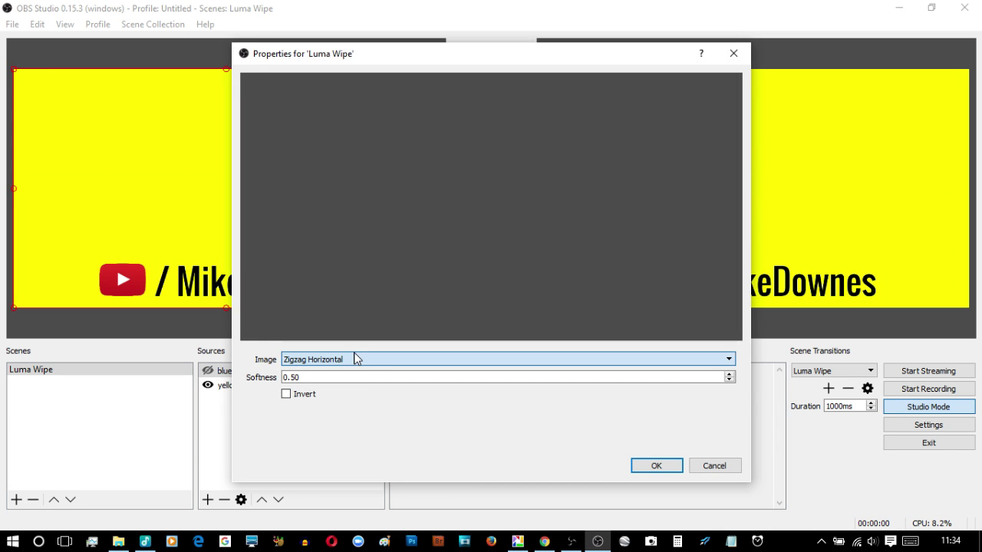
click(656, 466)
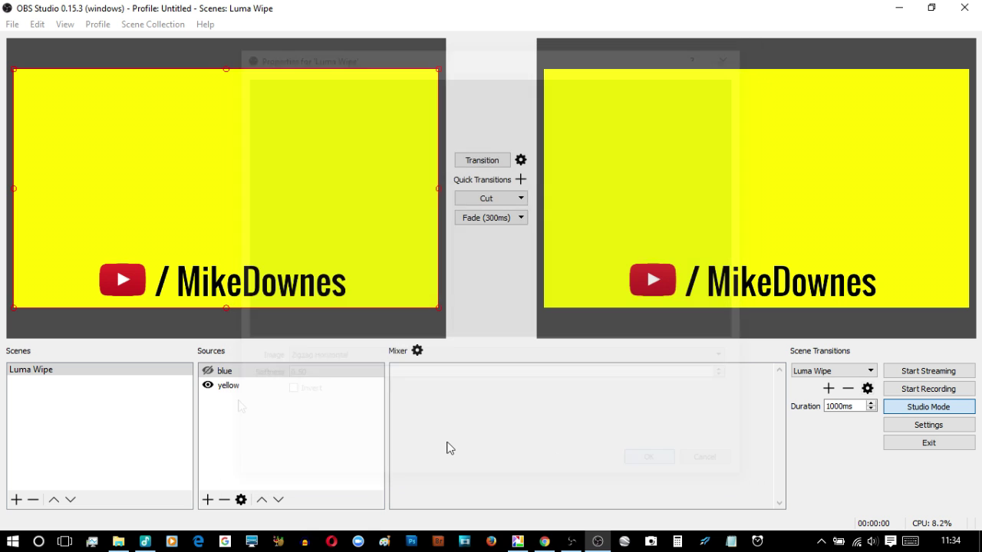
Show the blue slide again and play the wipe back to blue.
click(212, 372)
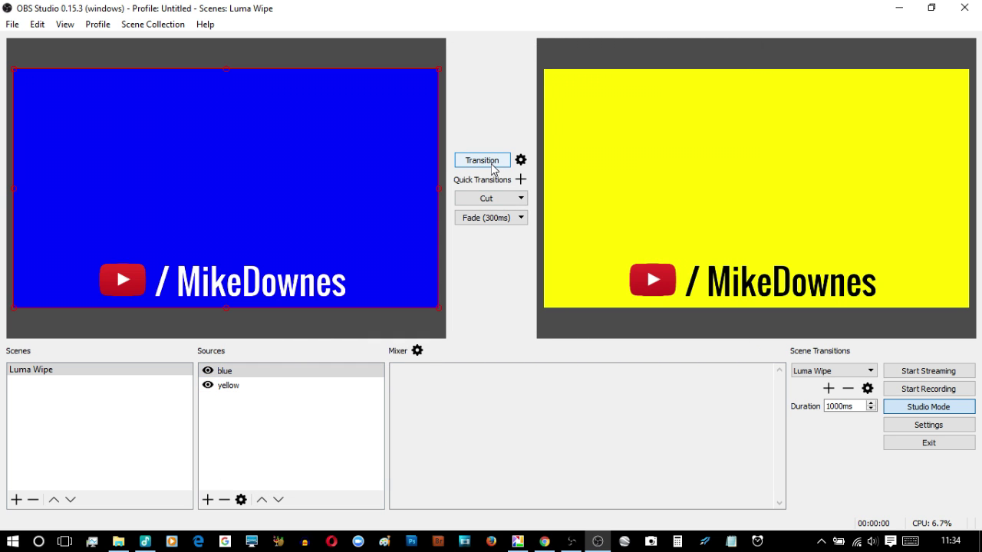
click(491, 163)
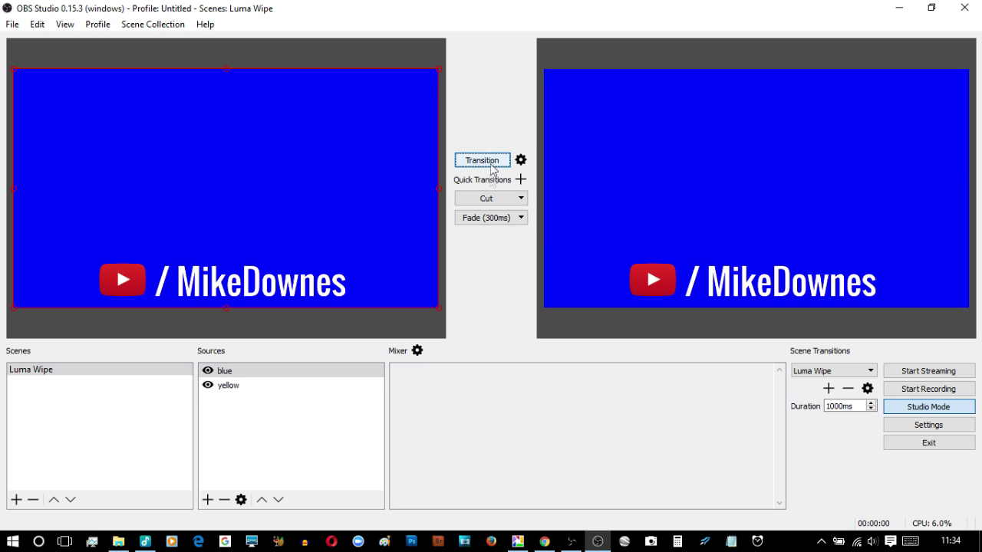